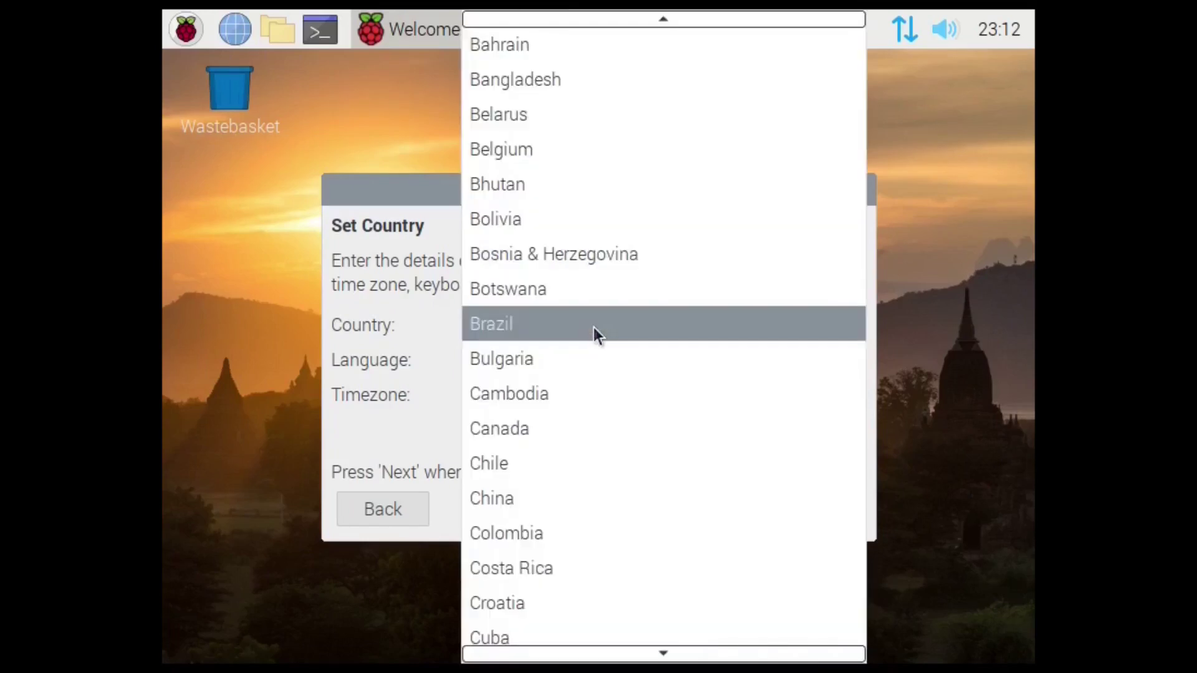
Step: Set the country to Argentina, with Spanish language and Buenos Aires timezone, and continue the setup
scroll(638, 249, "up", 5)
left_click(654, 314)
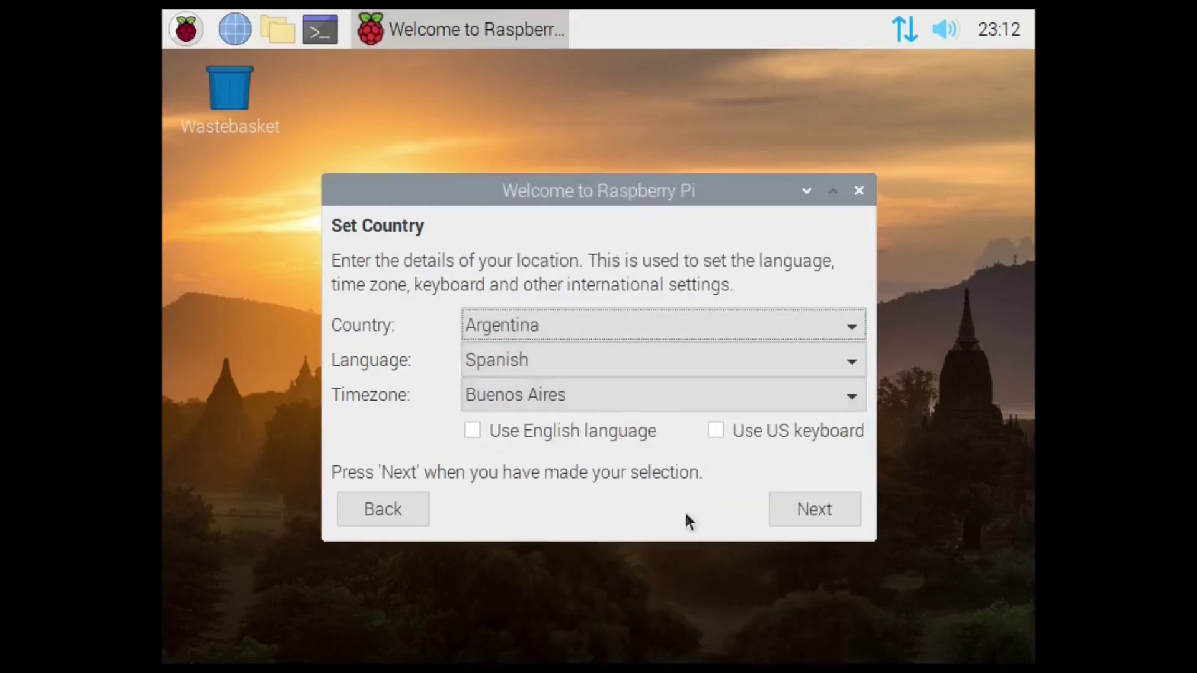
left_click(797, 516)
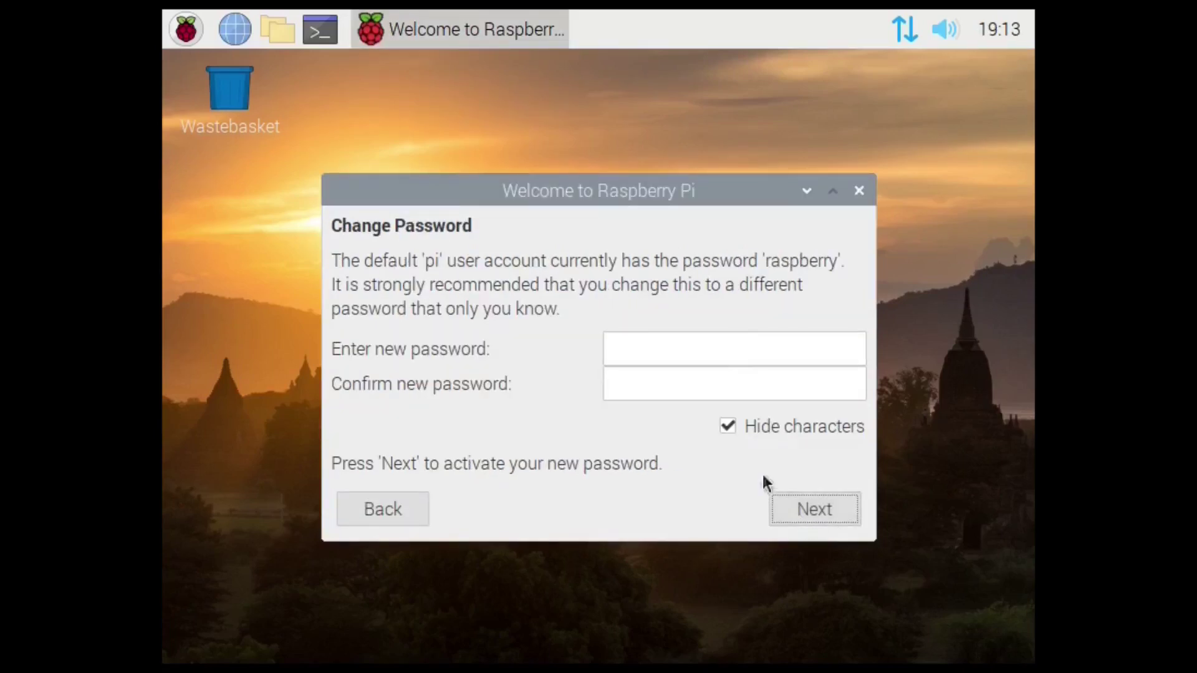
Step: Enter and confirm a new password for the default user account, and submit it
left_click(737, 356)
type("*****")
key("Tab")
type("*****")
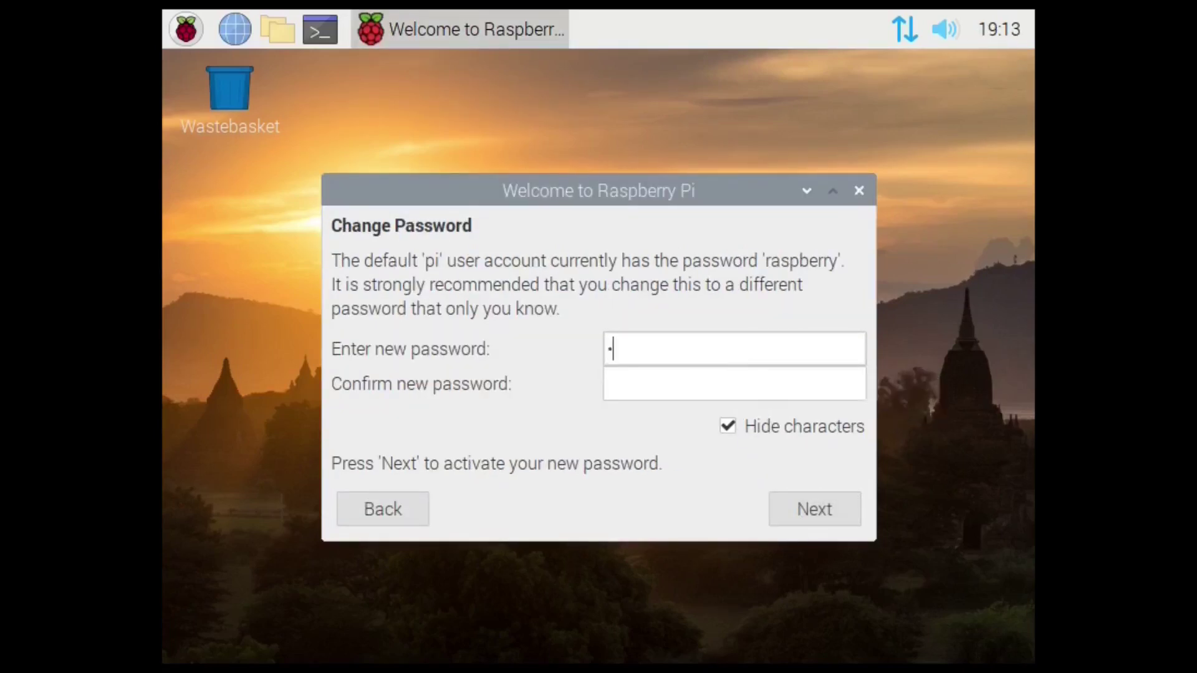
key("Return")
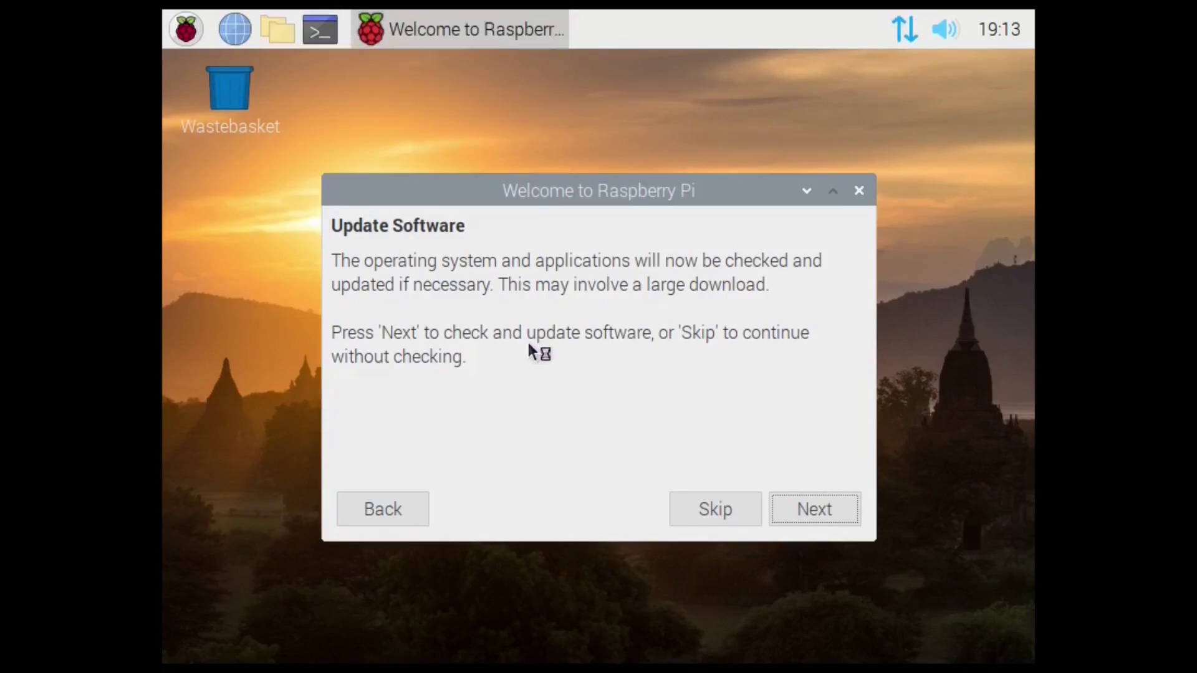
Step: Test the internet connection in a terminal with ping google.com, and close the terminal
type("pin")
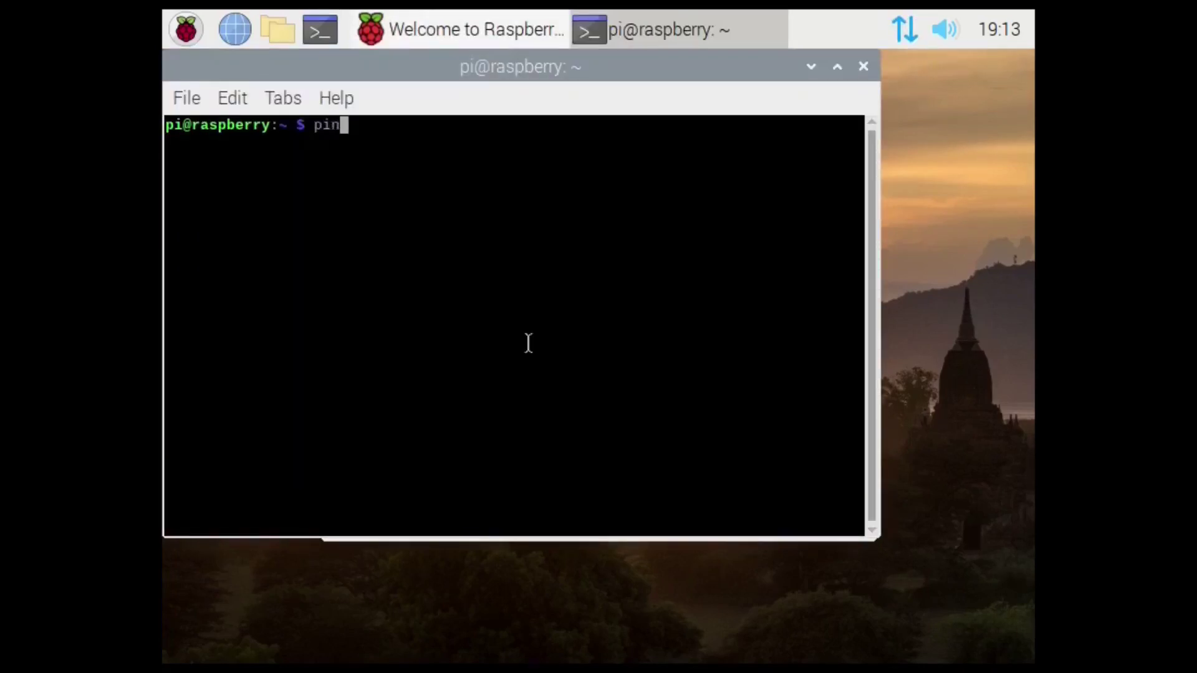
type("g google.com")
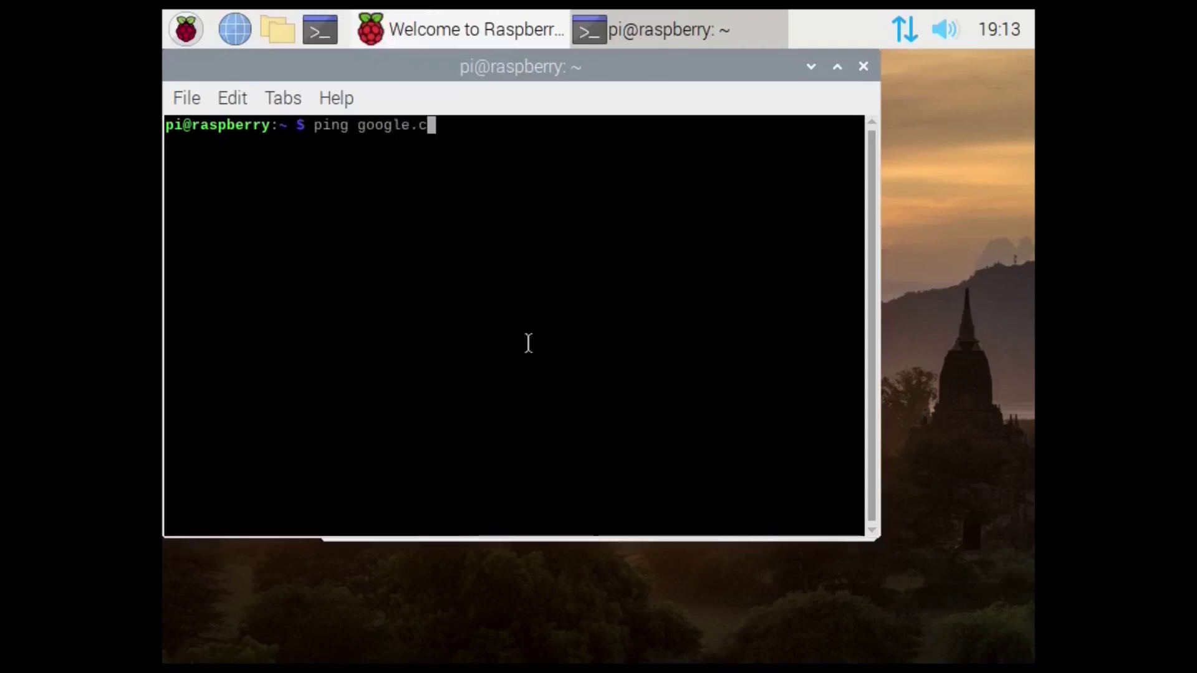
key("Return")
key("ctrl+c")
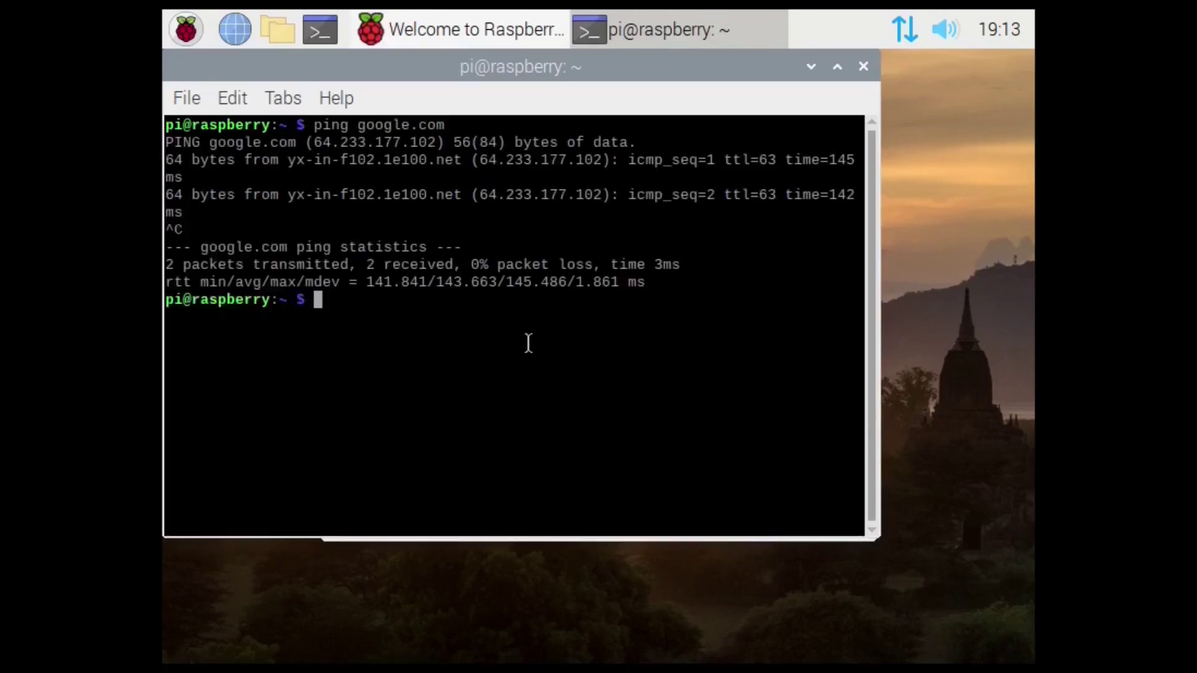
key("ctrl+d")
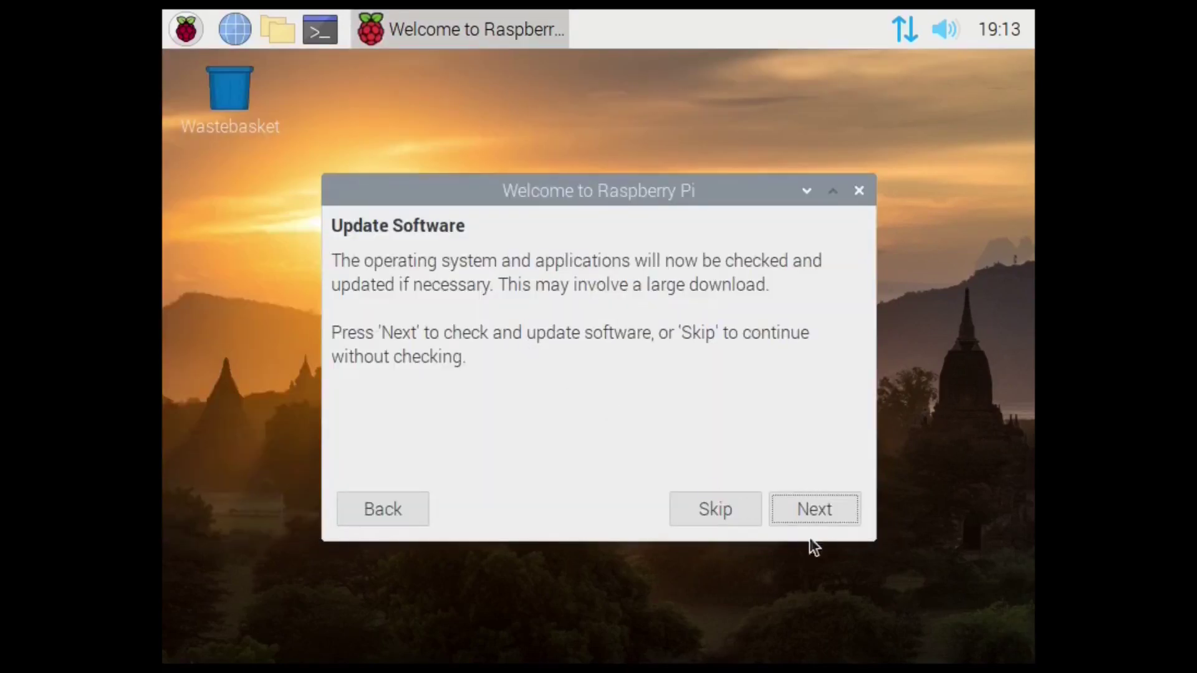
Step: Try the setup wizard's software update and restart the system to finish the setup
left_click(825, 524)
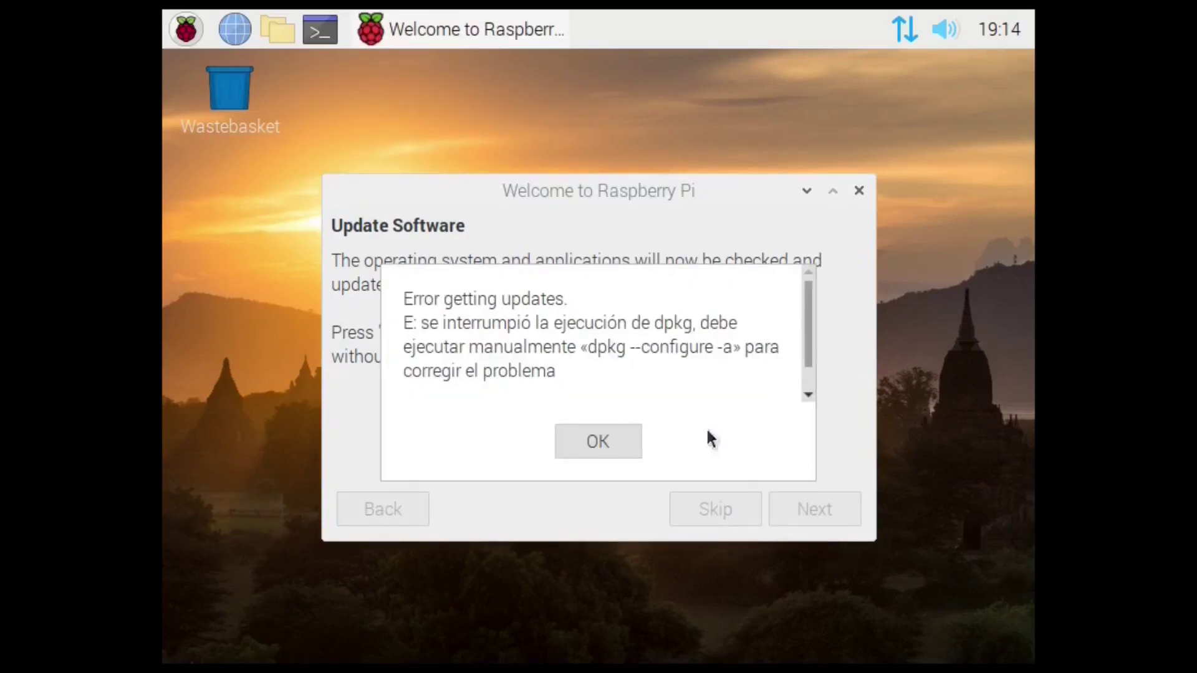
left_click(608, 440)
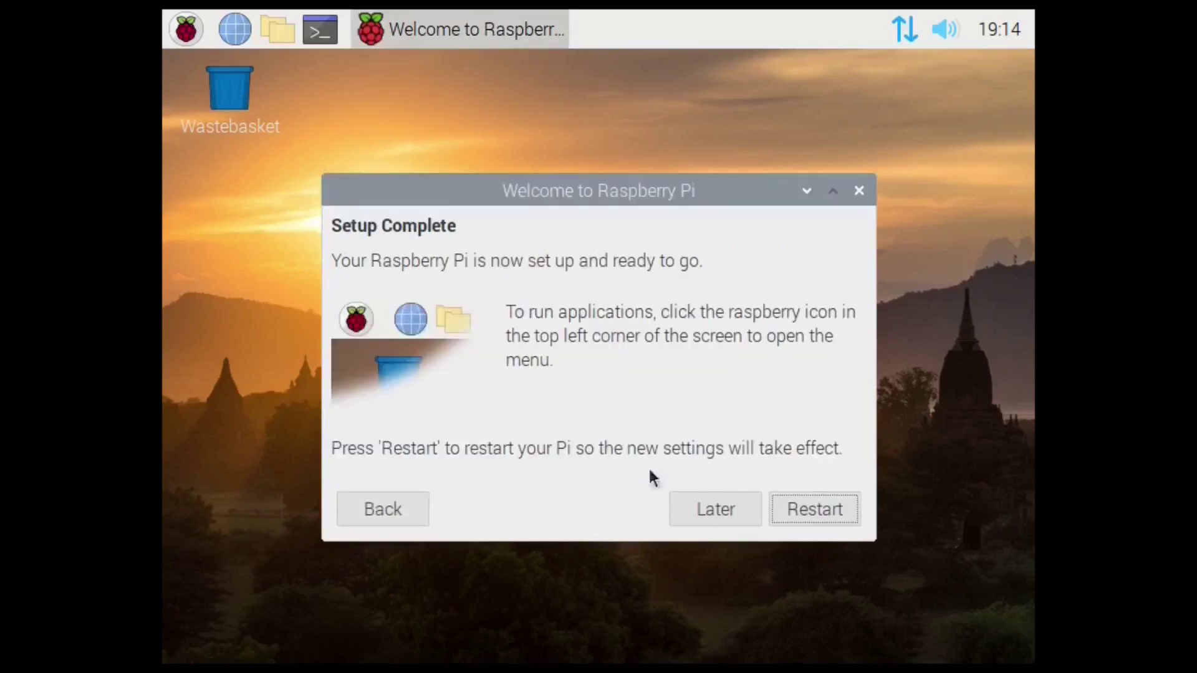
left_click(809, 515)
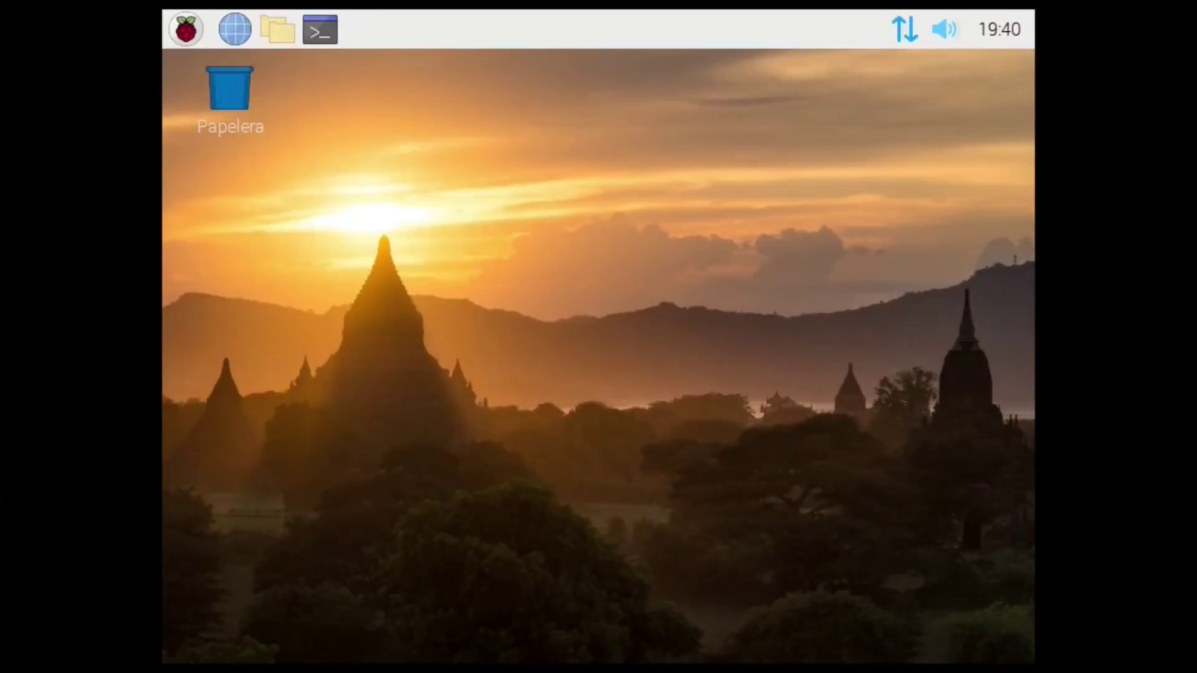
Step: Open Screen Configuration and choose a resolution of 1680x1050 for the Virtual1 display
left_click(185, 37)
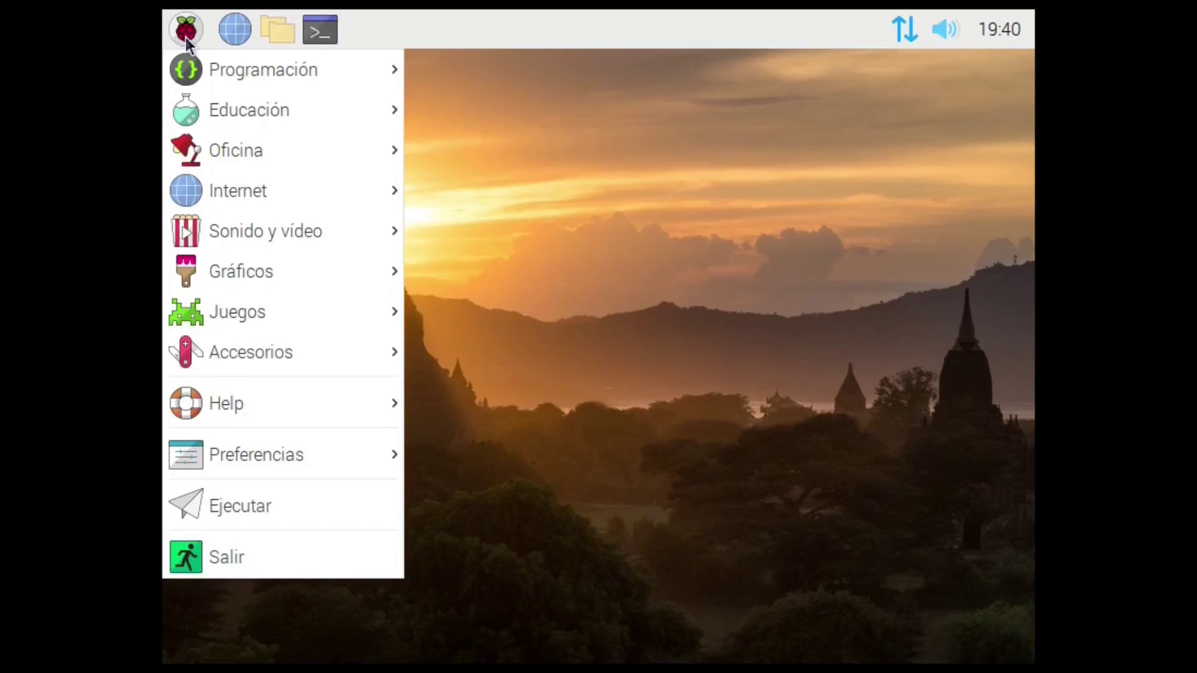
mouse_move(368, 455)
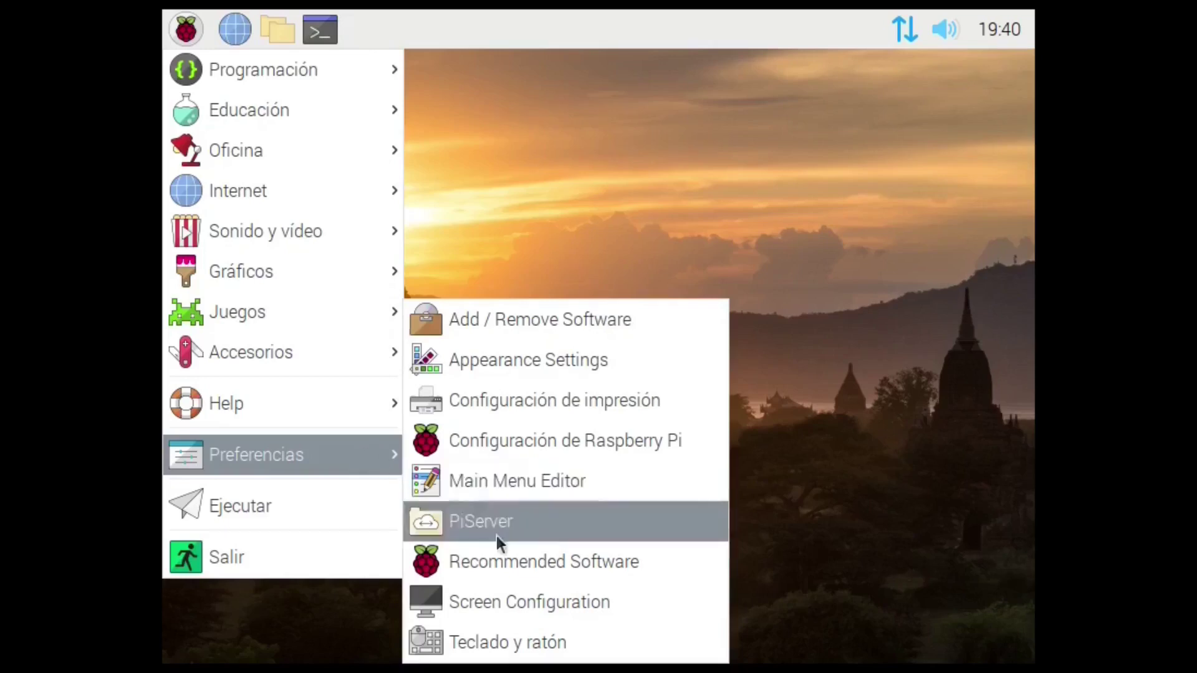
left_click(524, 597)
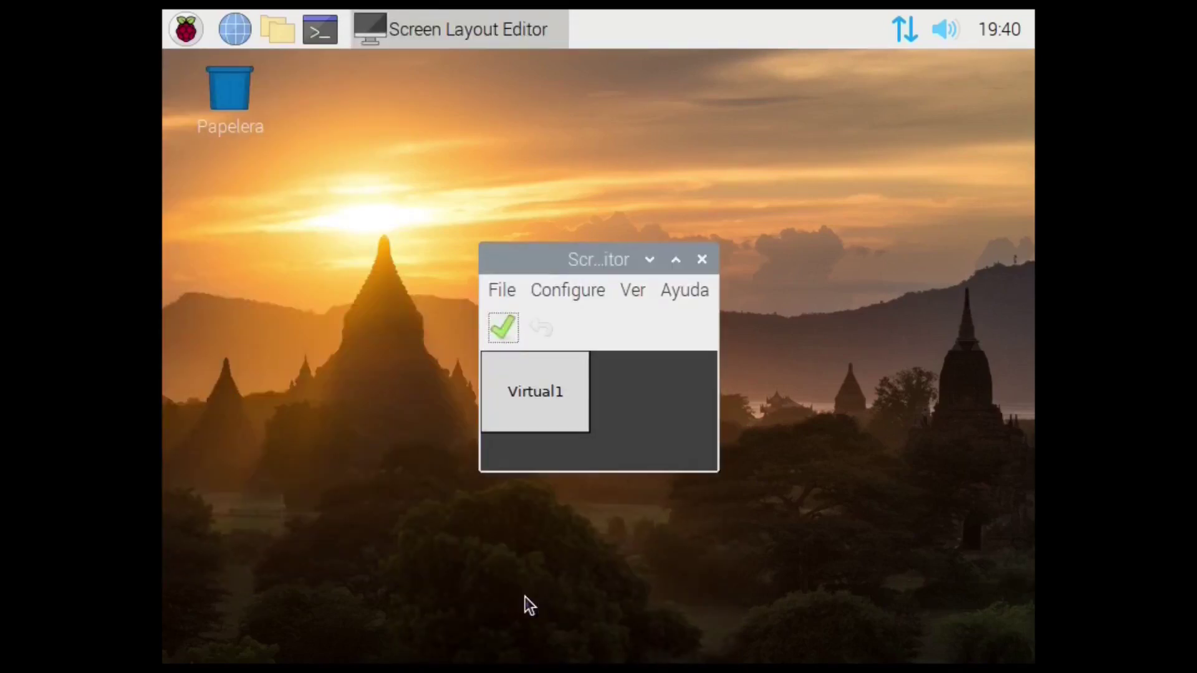
left_click(572, 291)
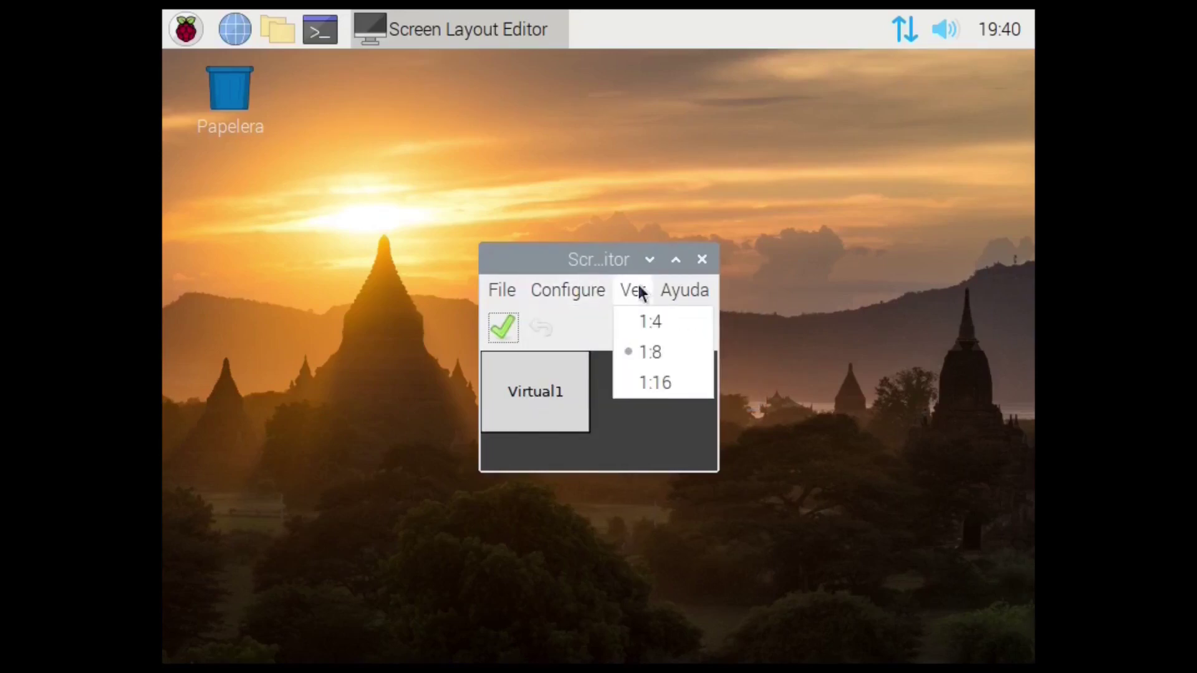
mouse_move(599, 398)
mouse_move(865, 393)
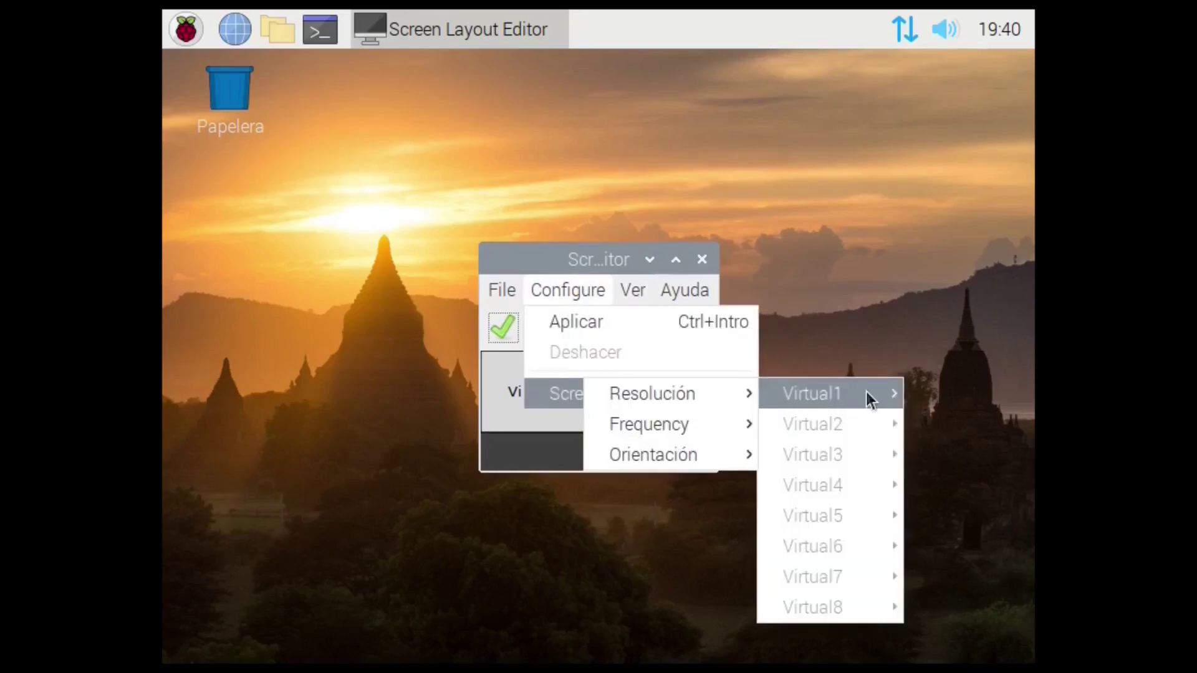
mouse_move(698, 393)
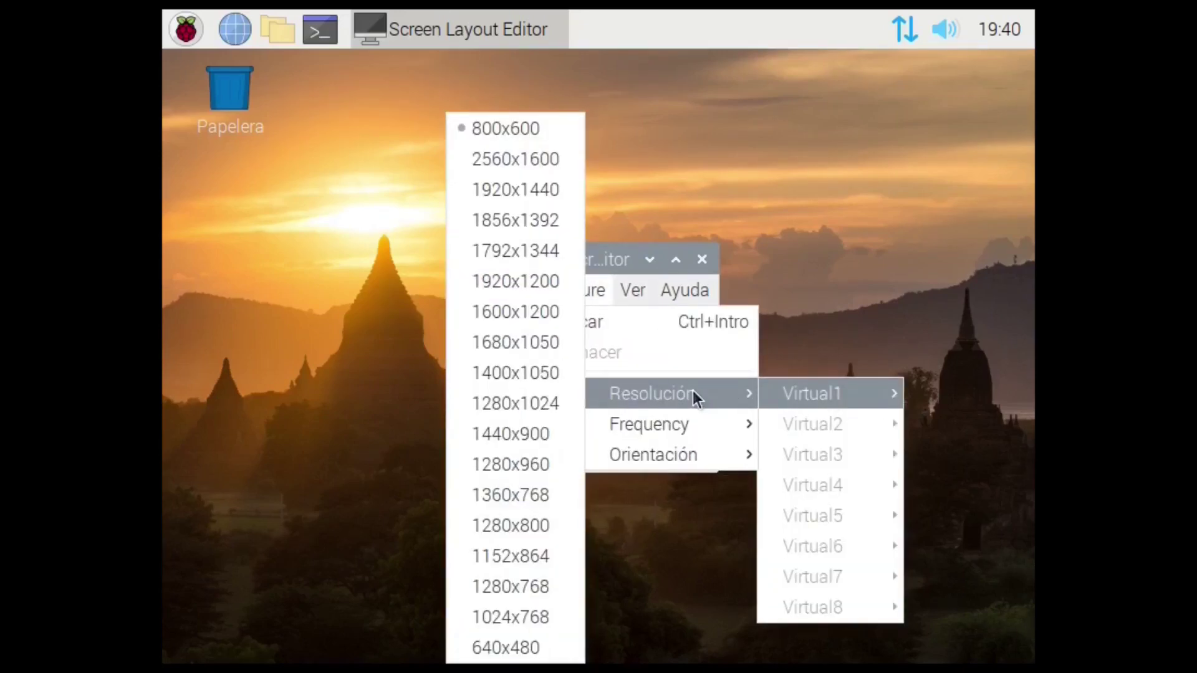
left_click(558, 336)
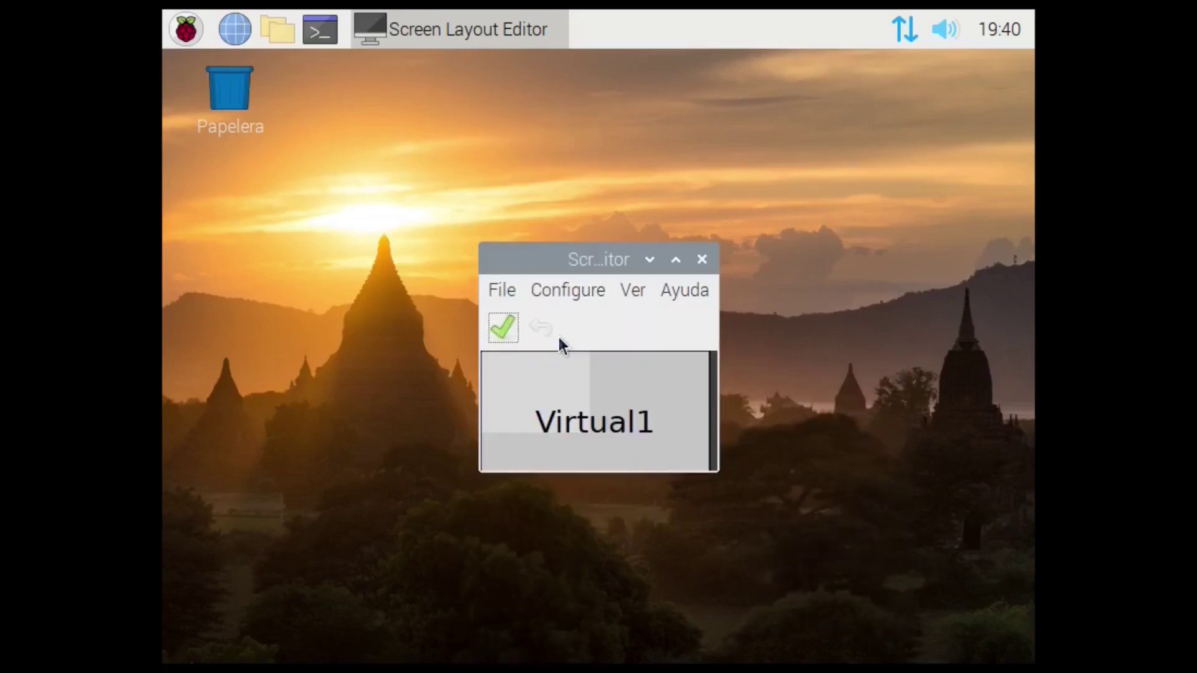
Step: Apply and accept the new display resolution, and close the Screen Layout Editor
left_click(503, 328)
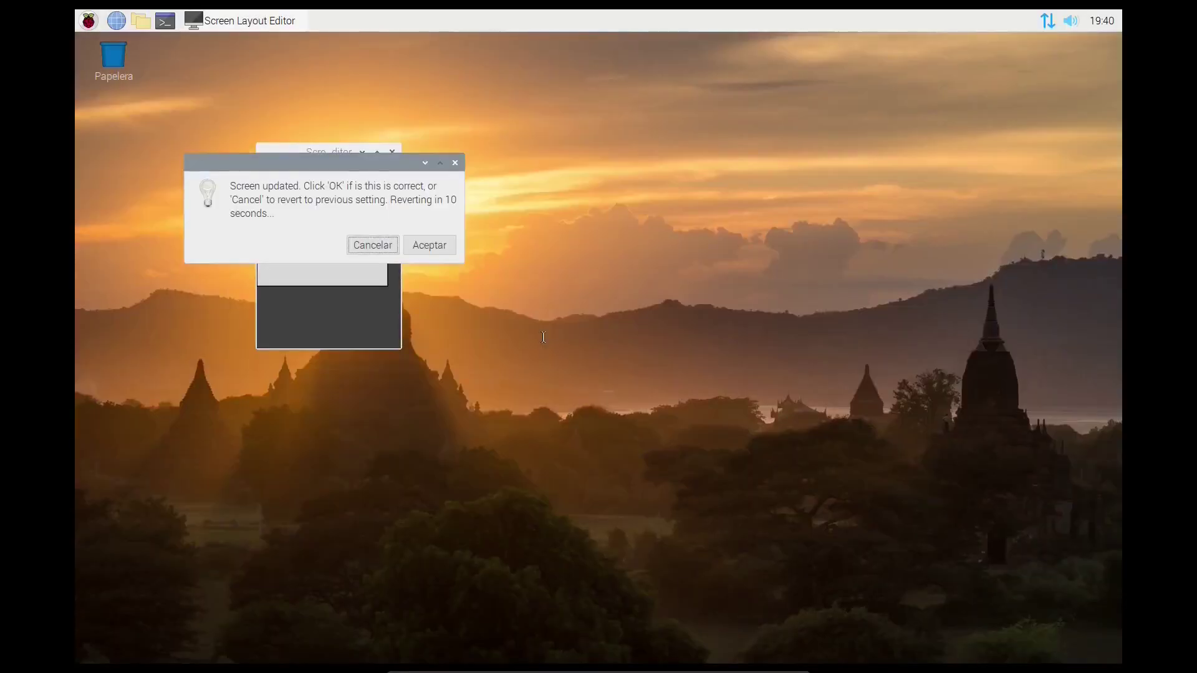
left_click(447, 246)
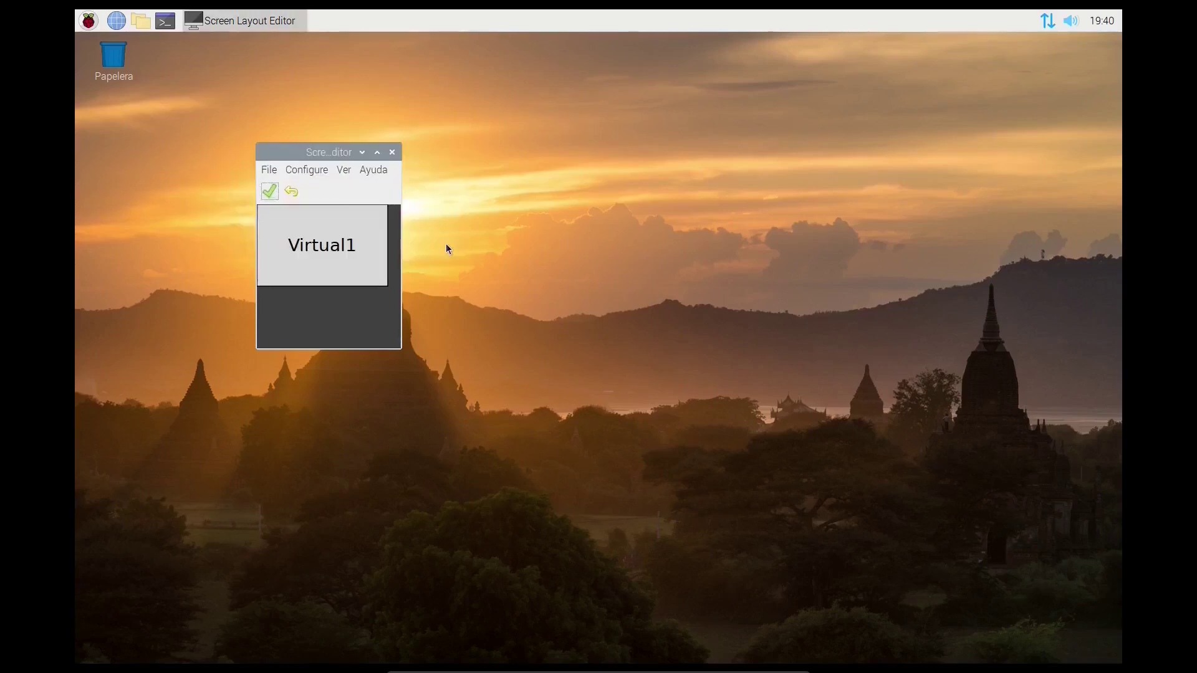
left_click(393, 154)
Step: Open a terminal and refresh the package lists with sudo apt update
left_click(165, 21)
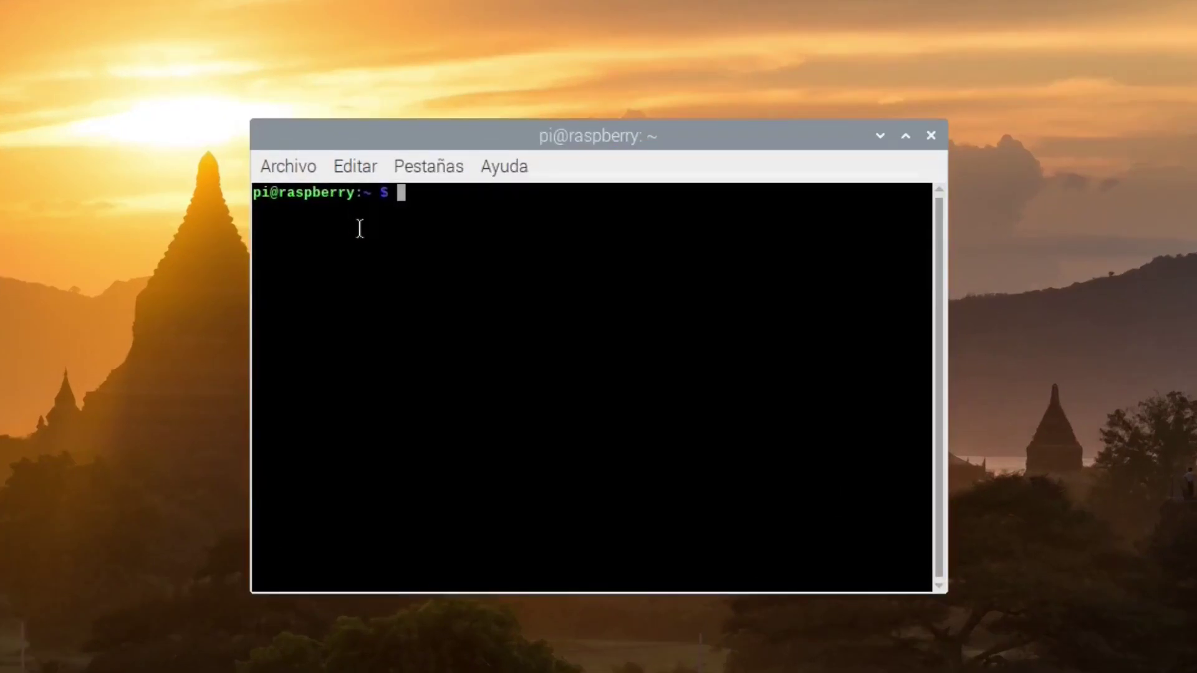
type("sudo apt update")
key("Return")
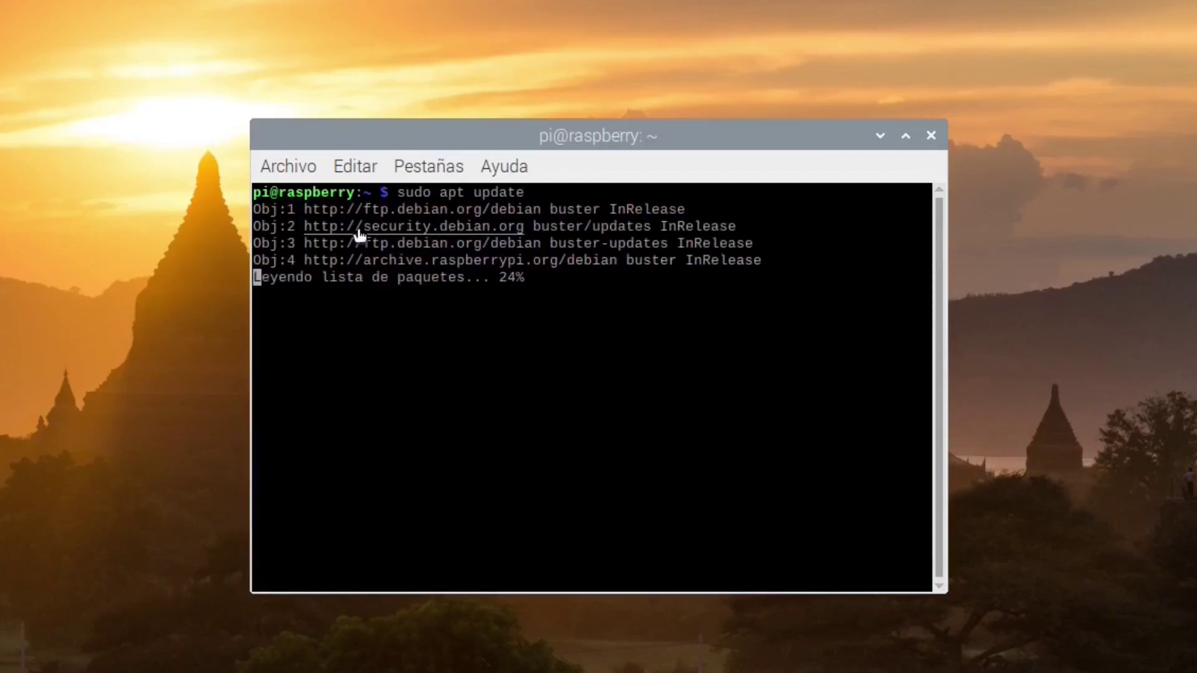
Step: Check the system's processes and memory use with htop, and quit it
type("htop")
key("Return")
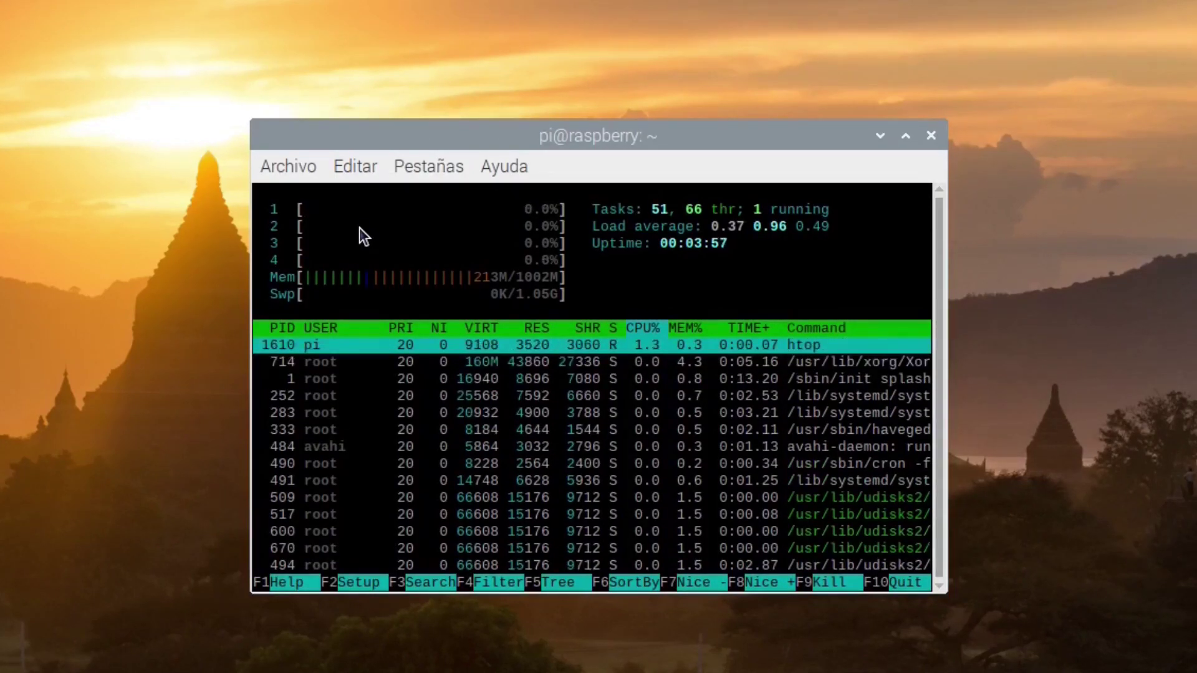
key("F10")
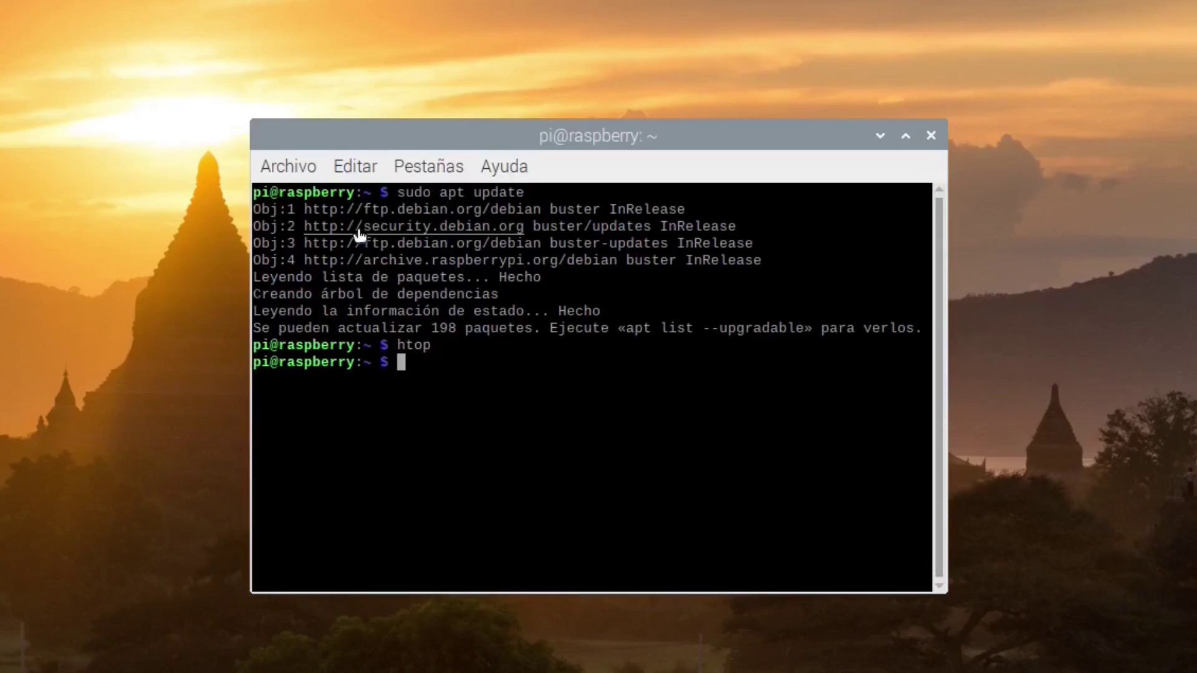
Step: Try to upgrade the installed packages with sudo apt upgrade
type("sudo apt")
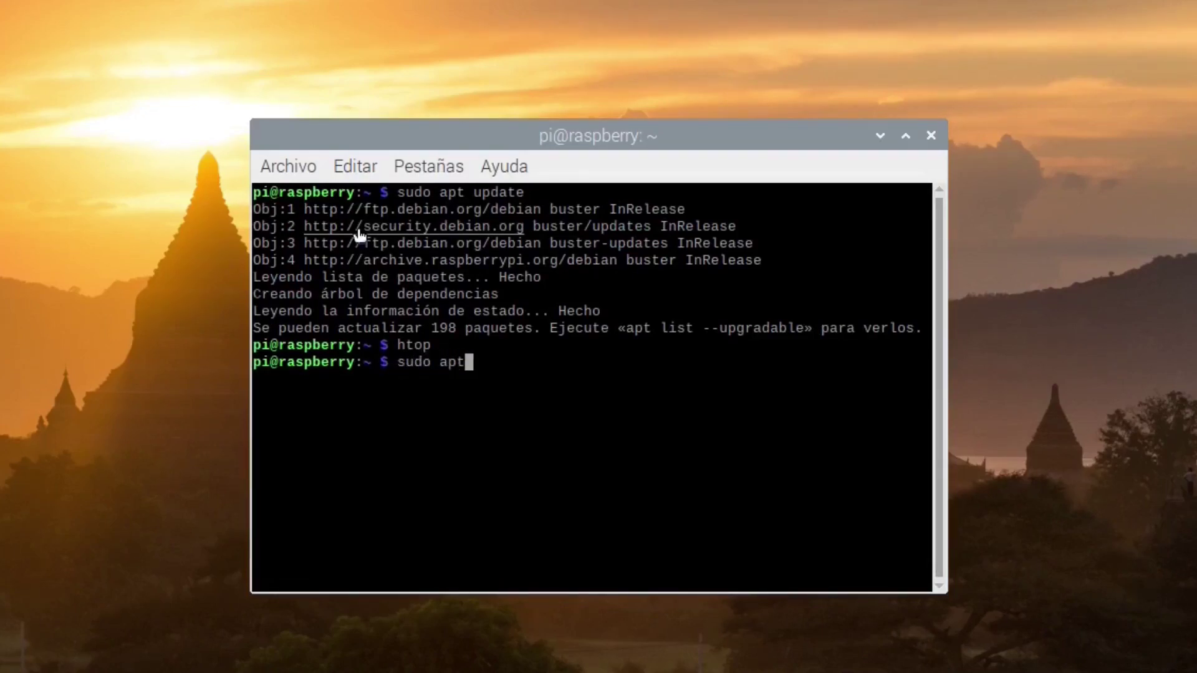
type(" upgrade")
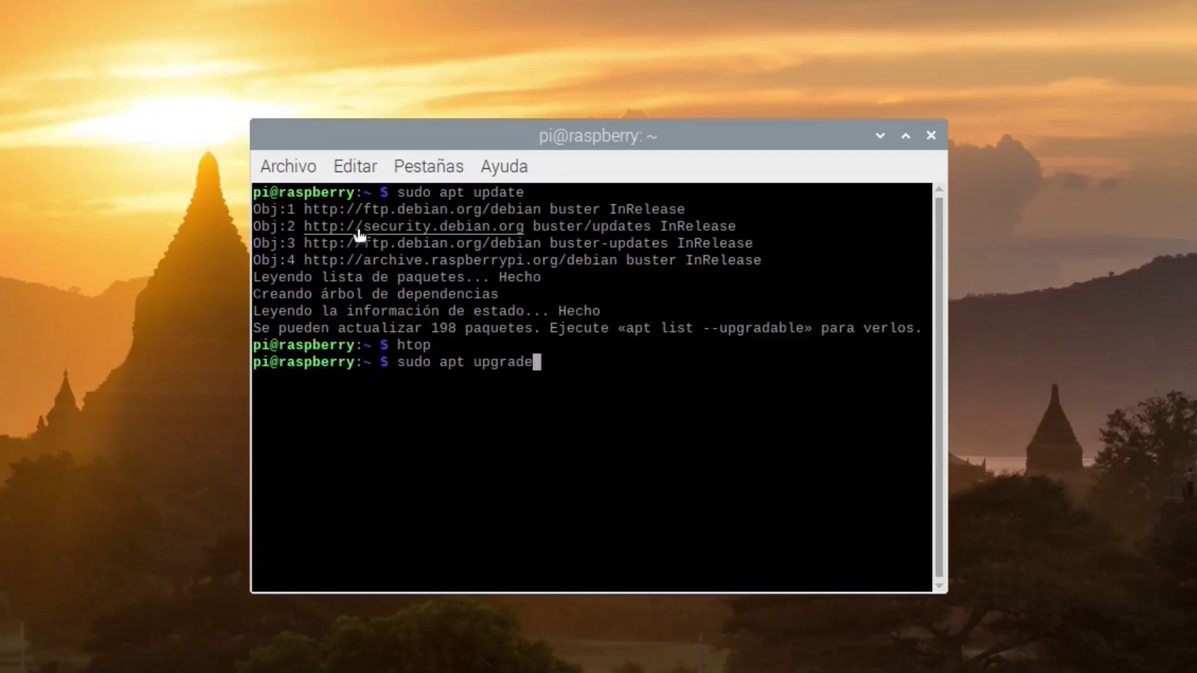
key("Return")
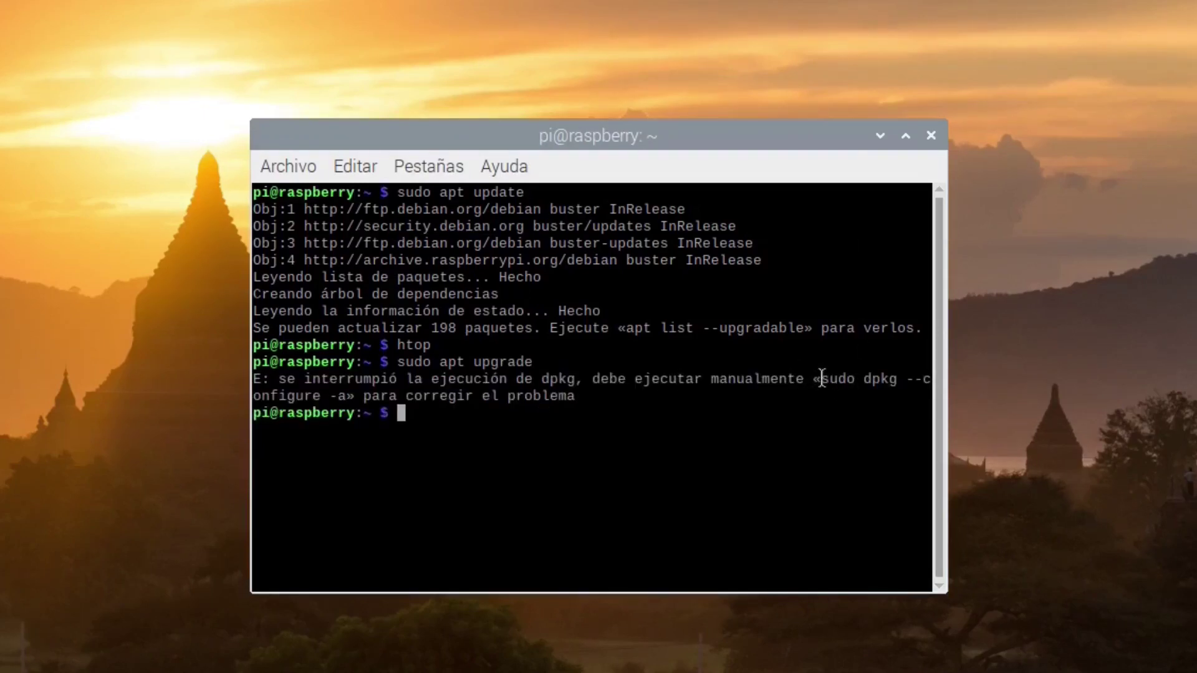
Step: Copy the command sudo dpkg --configure -a from the error message and run it at the prompt
left_click_drag(820, 378, 346, 397)
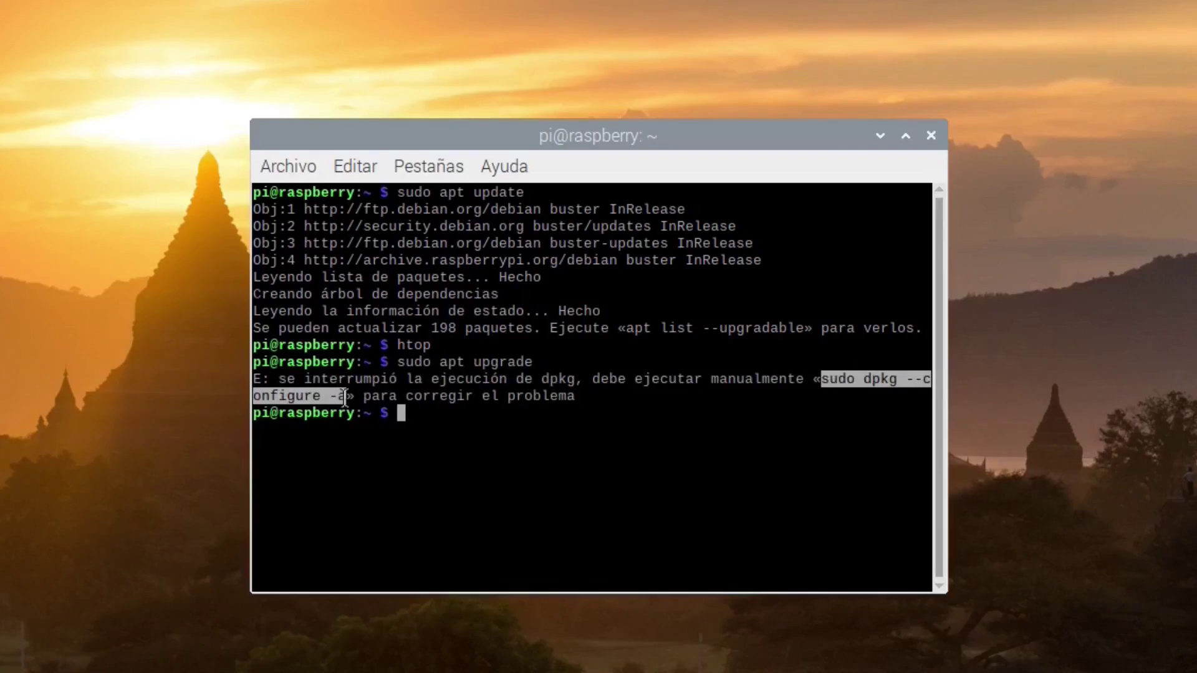
right_click(342, 399)
left_click(439, 482)
left_click(526, 433)
right_click(542, 416)
left_click(690, 531)
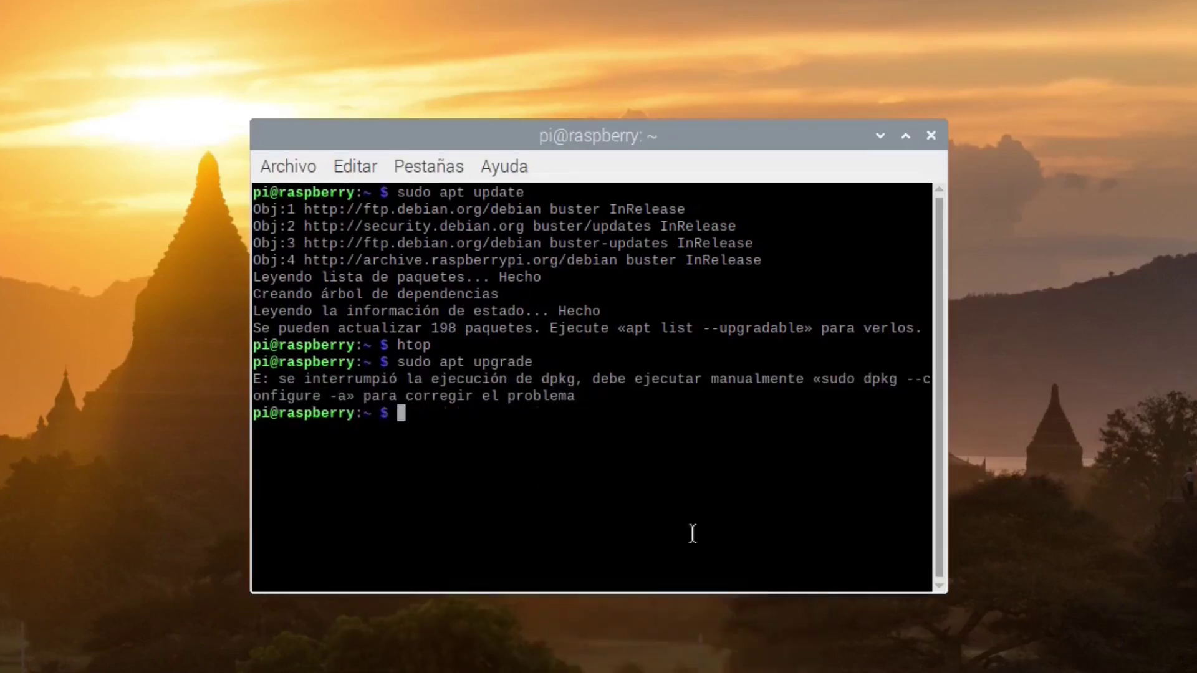
key("Return")
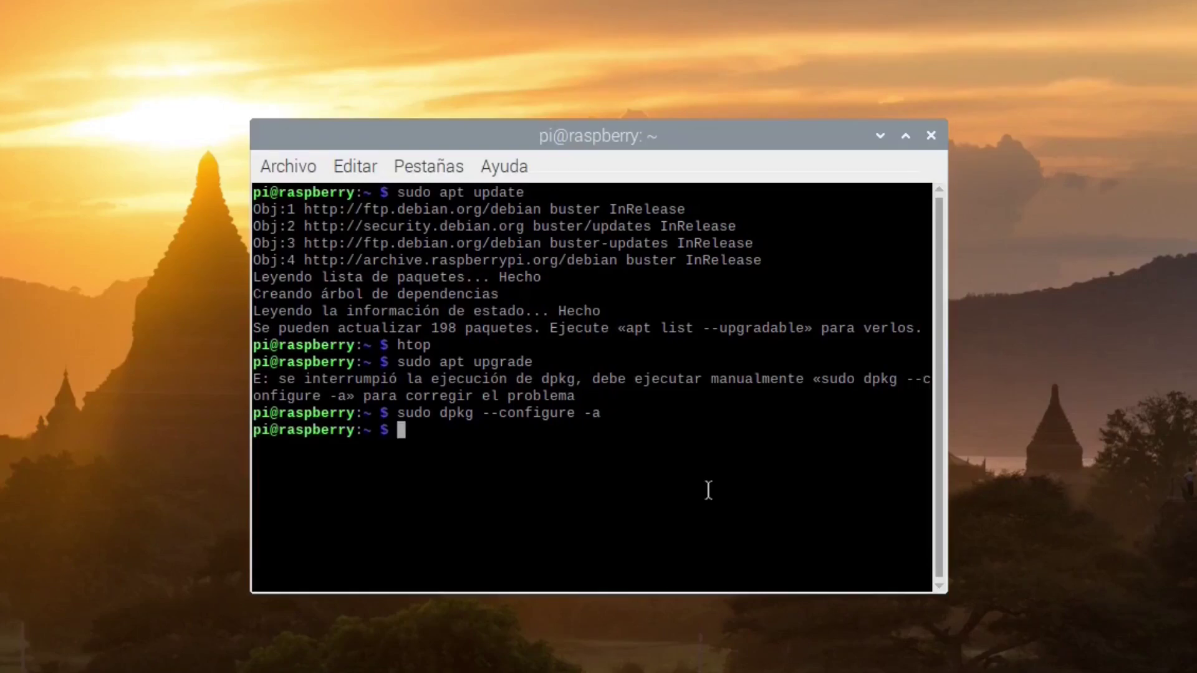
Step: Run the earlier sudo apt upgrade command again from the command history
key("Up")
key("Up")
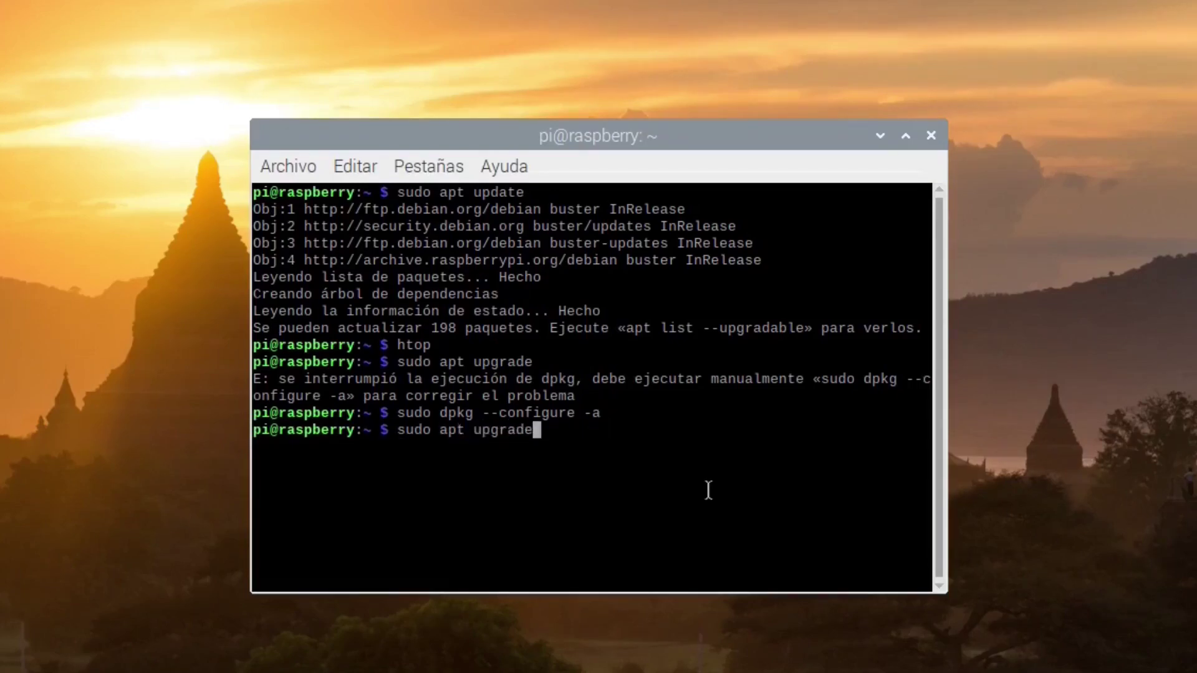
key("Return")
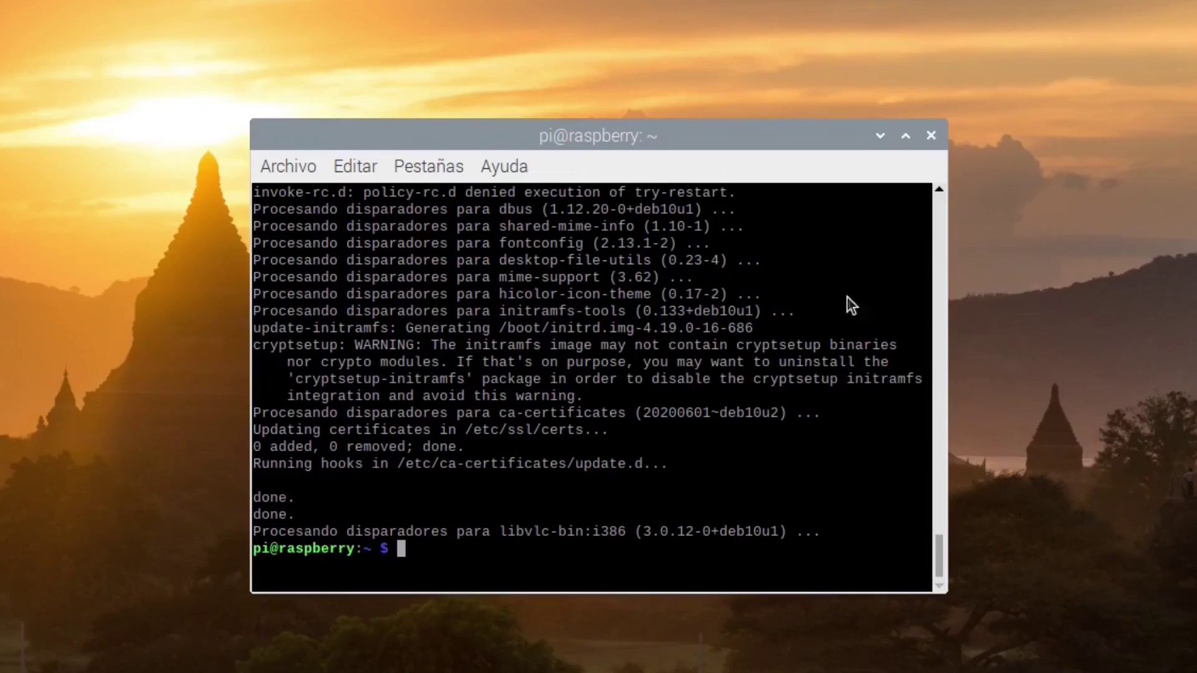
Step: Try to run neofetch, and install the missing package with sudo apt install neofetch, answering s to the confirmation
type("neofetch")
key("Return")
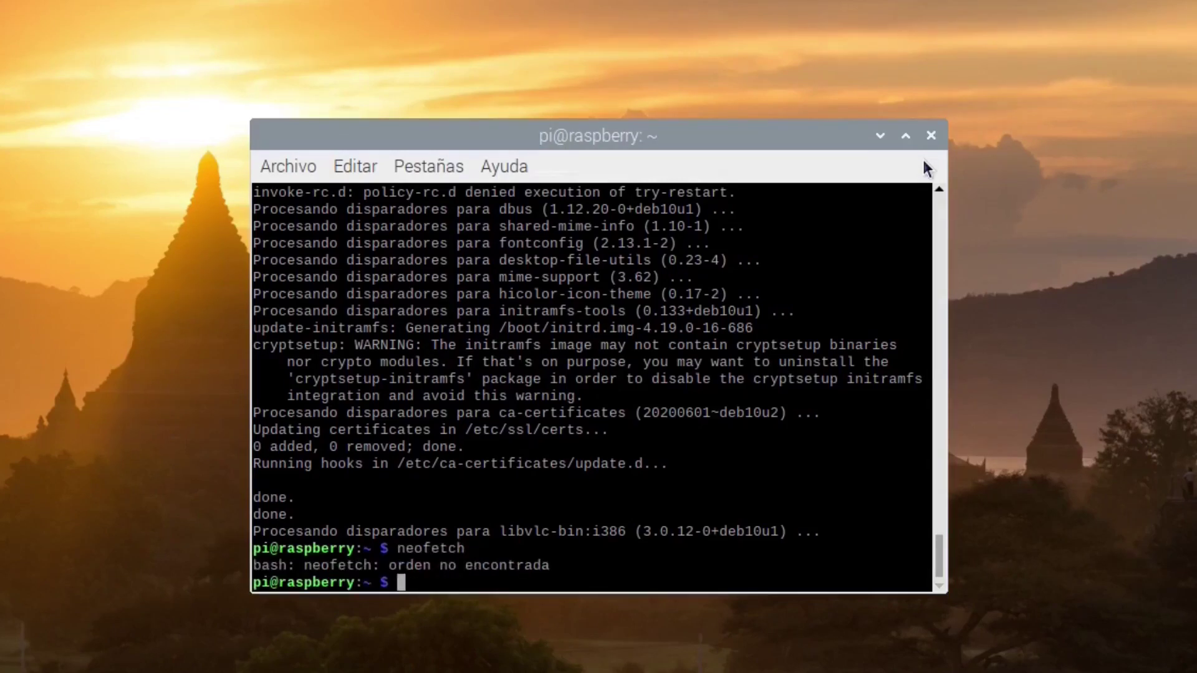
type("sudo apt in")
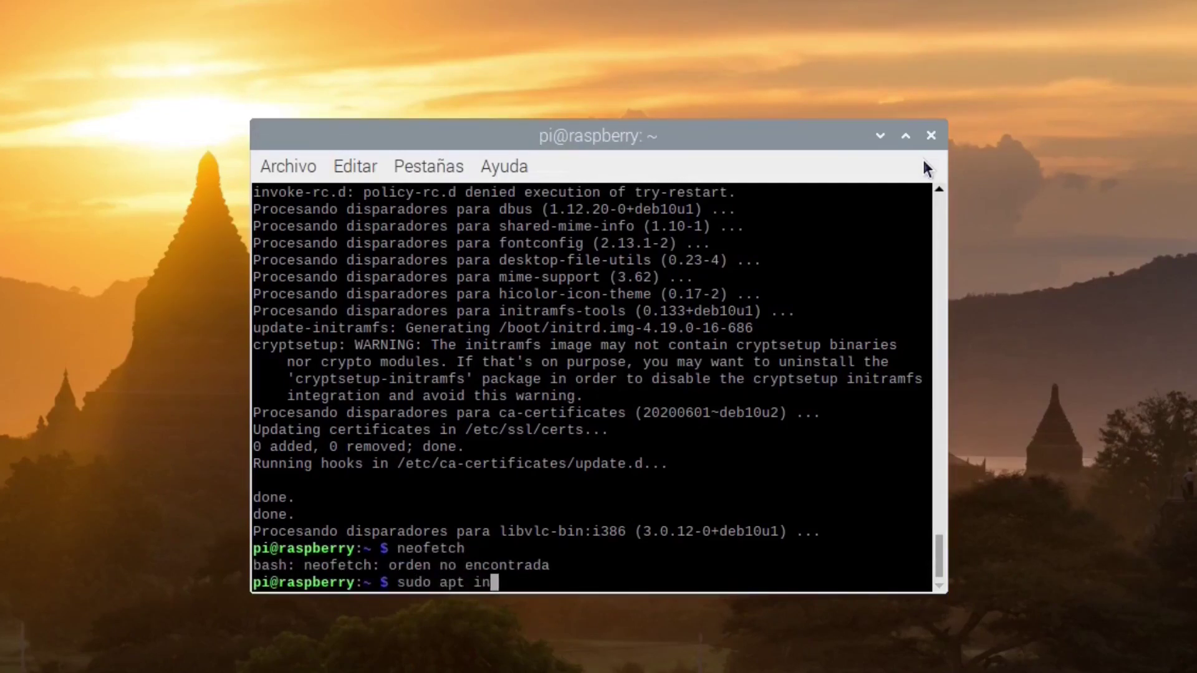
type("stall neofetch")
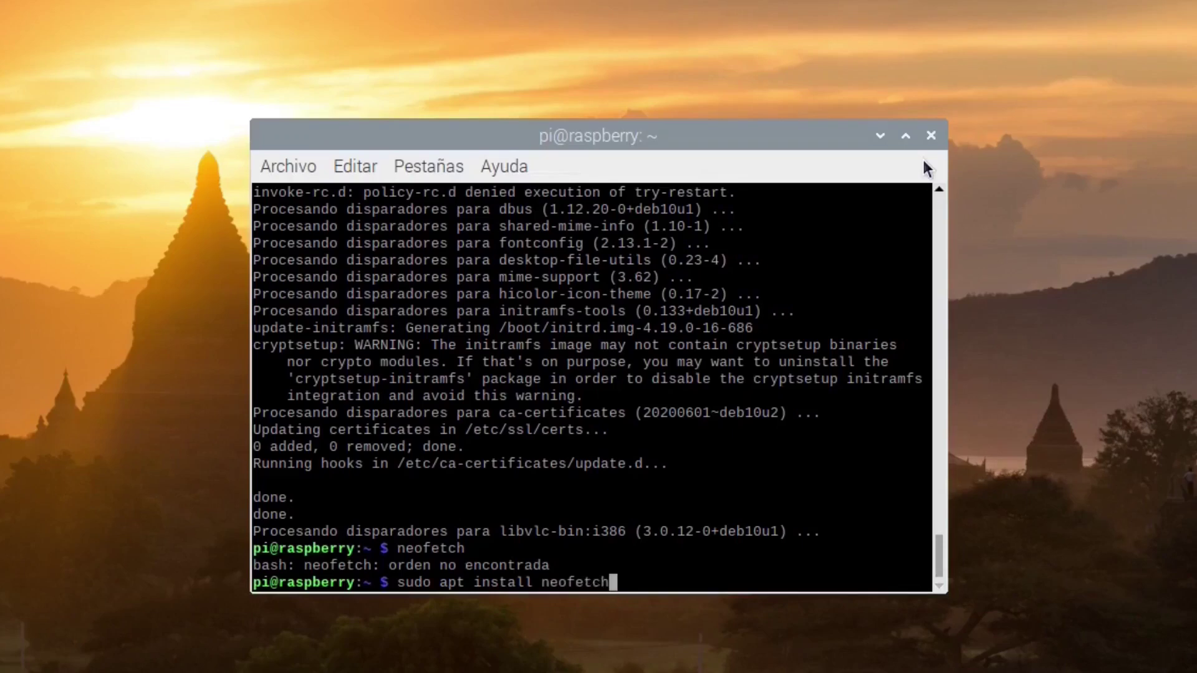
key("Return")
type("s")
key("Return")
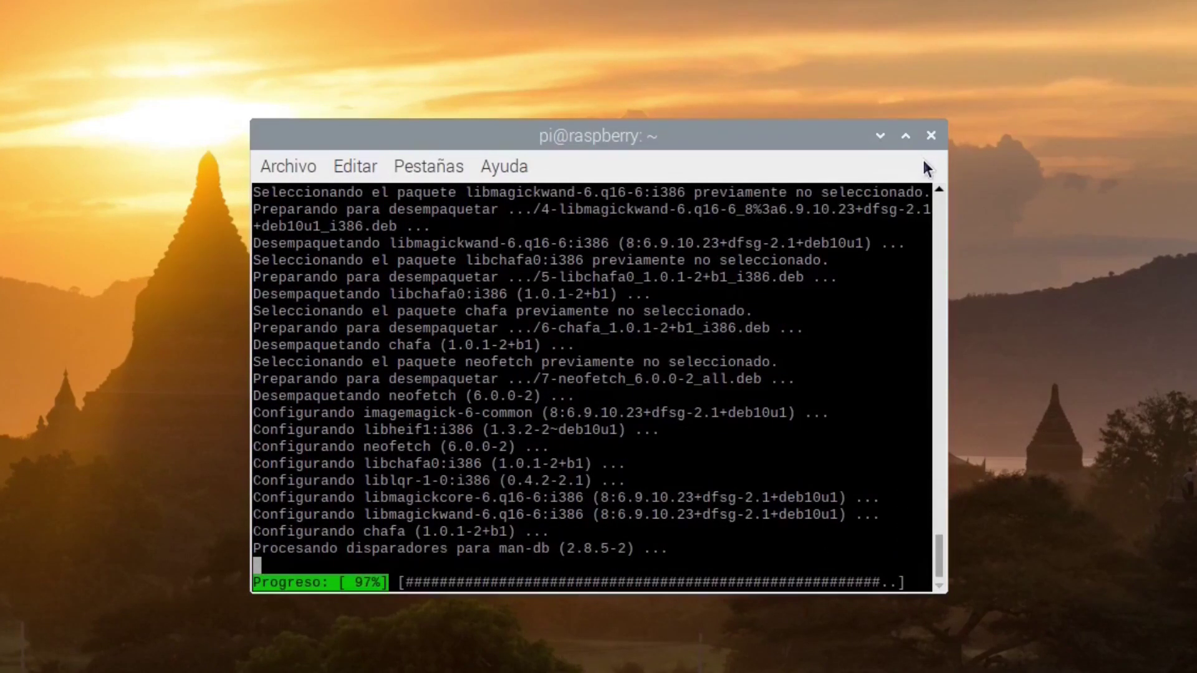
Step: Display the system information with neofetch and examine the operating system line and the distribution logo
type("neofetch")
key("Return")
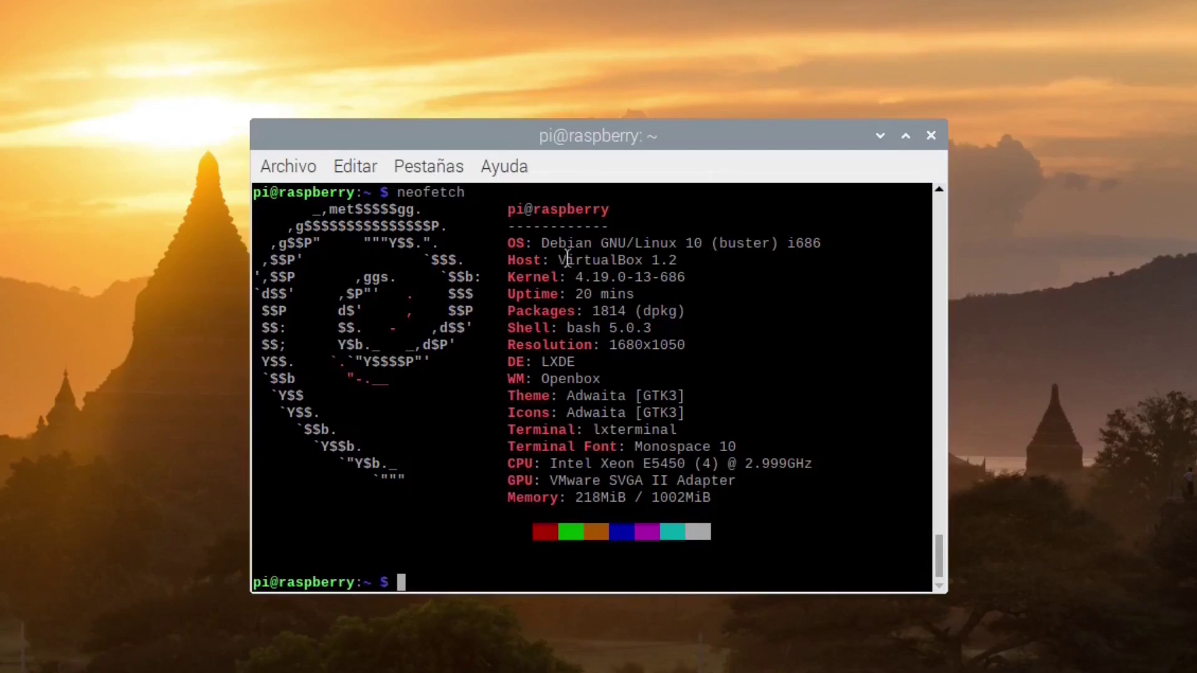
left_click_drag(508, 243, 852, 242)
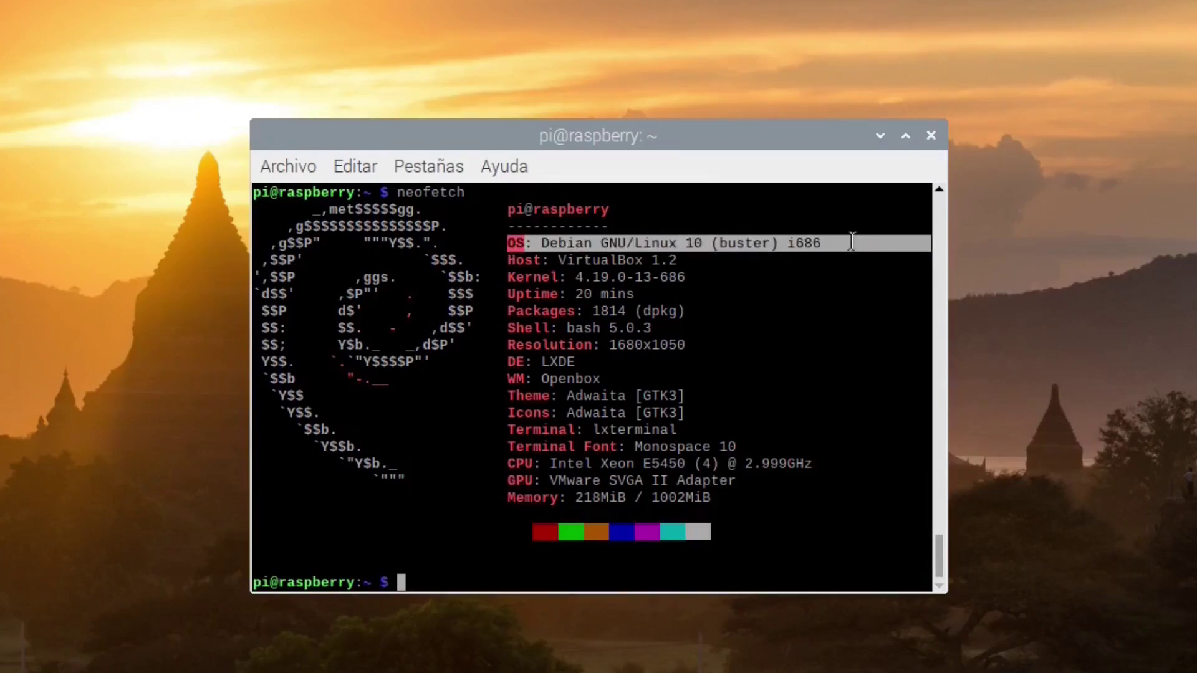
left_click(854, 245)
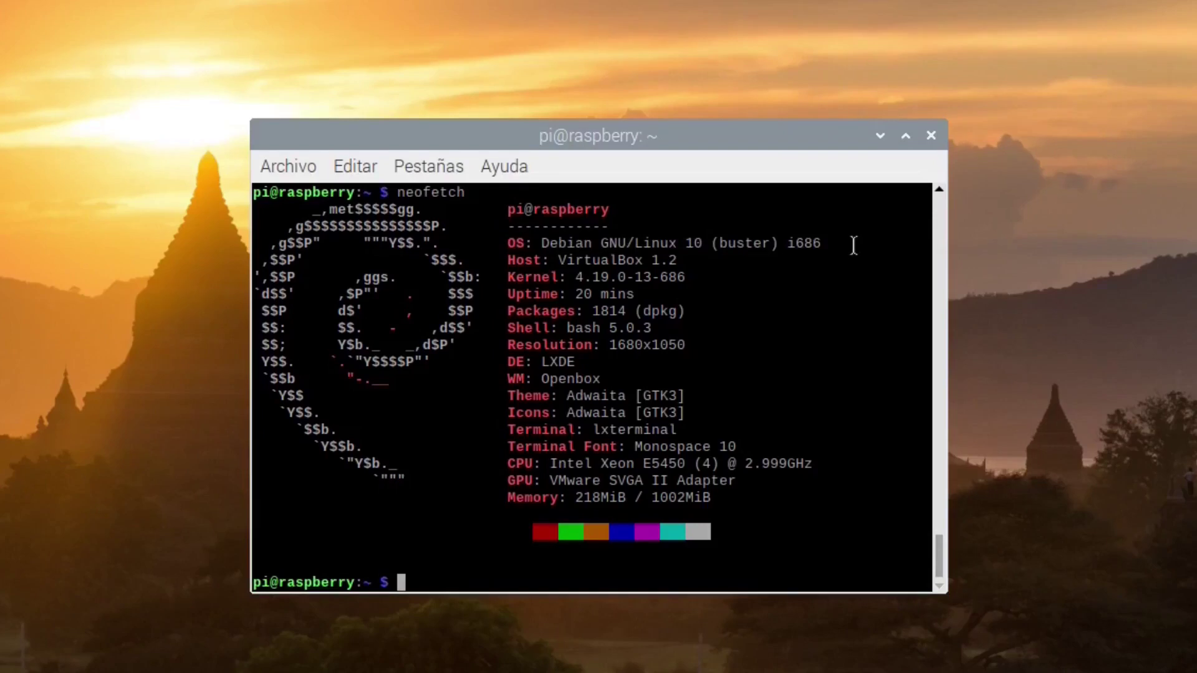
left_click_drag(435, 470, 326, 242)
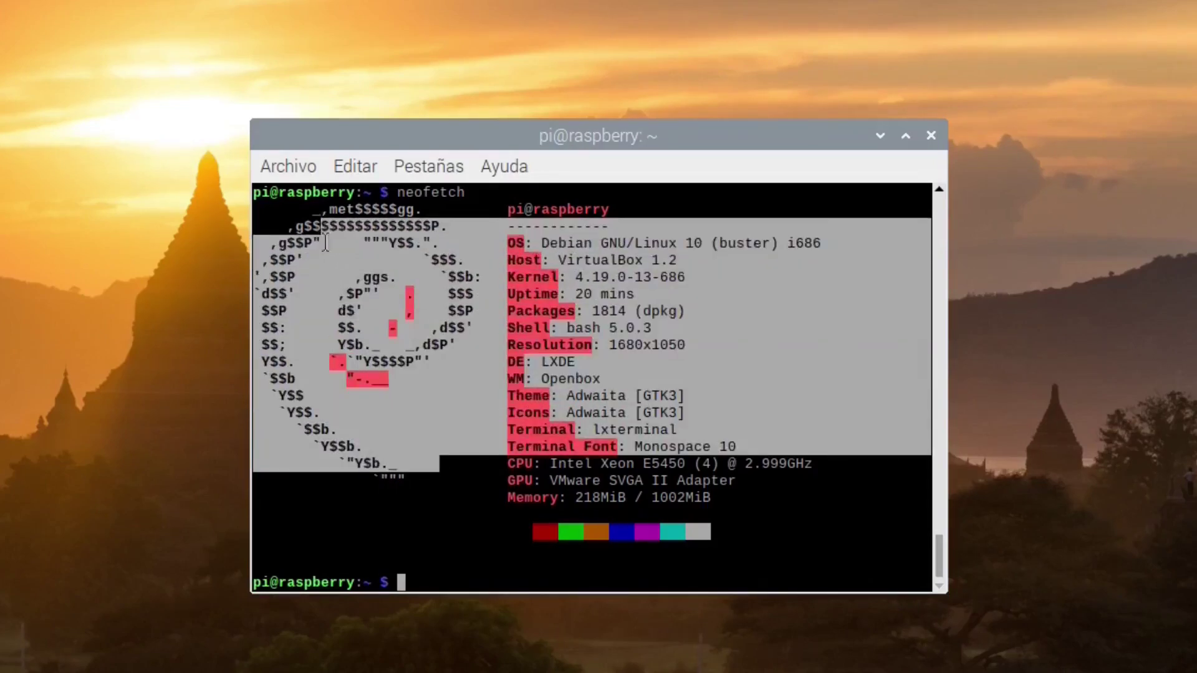
left_click(325, 242)
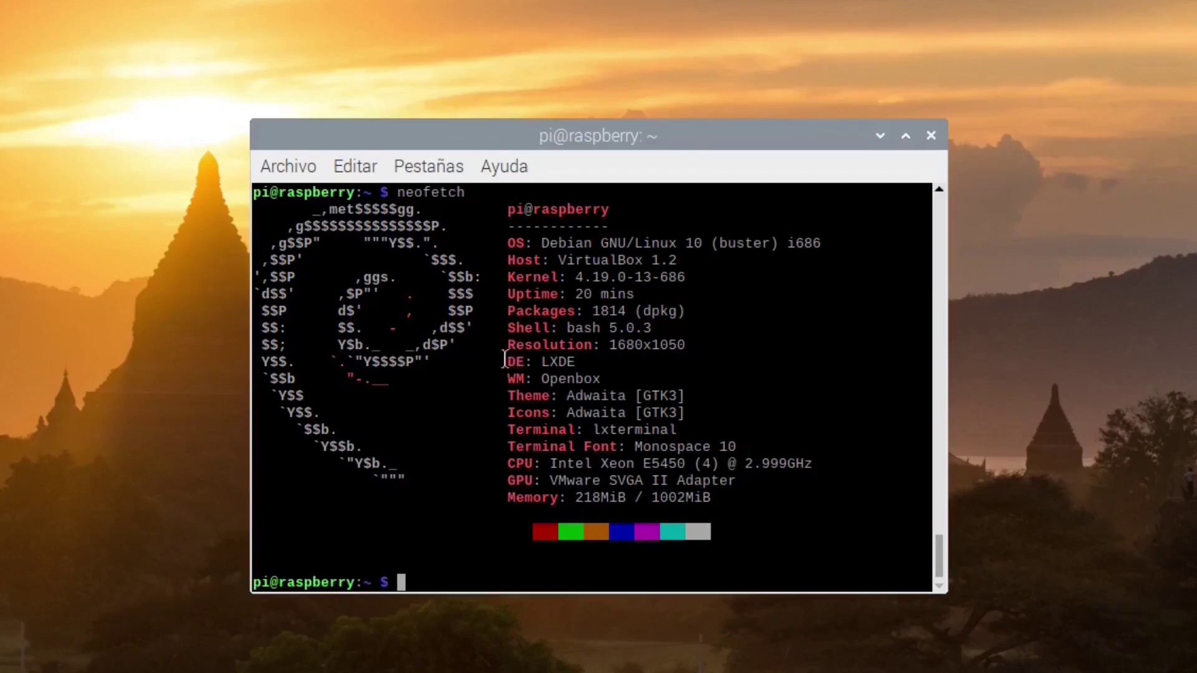
Step: Examine the desktop environment, window manager and memory lines of the neofetch output, and close the terminal
left_click_drag(505, 360, 587, 360)
left_click_drag(503, 378, 616, 378)
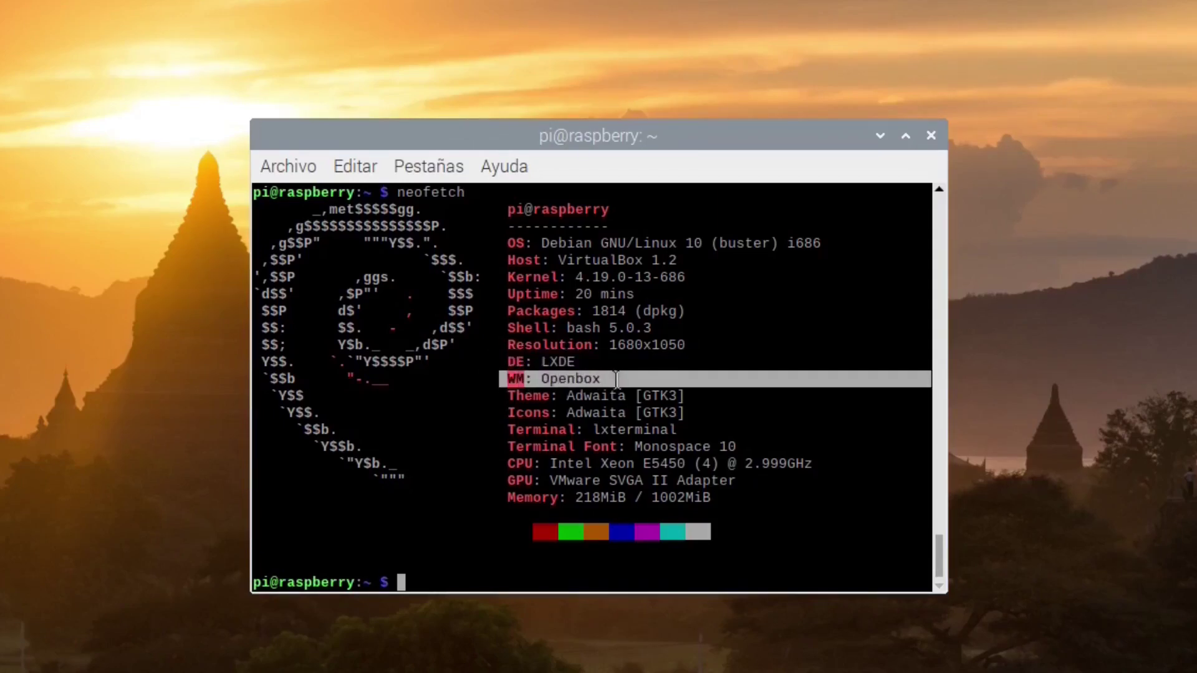
left_click(635, 404)
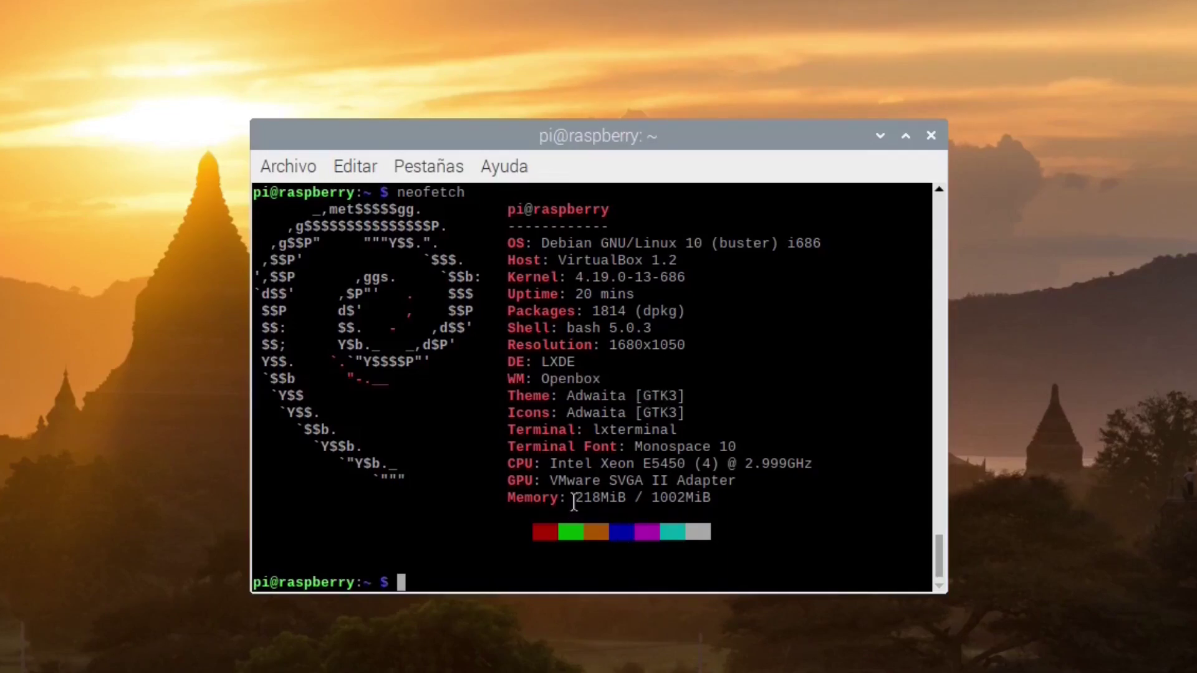
left_click_drag(575, 504, 626, 504)
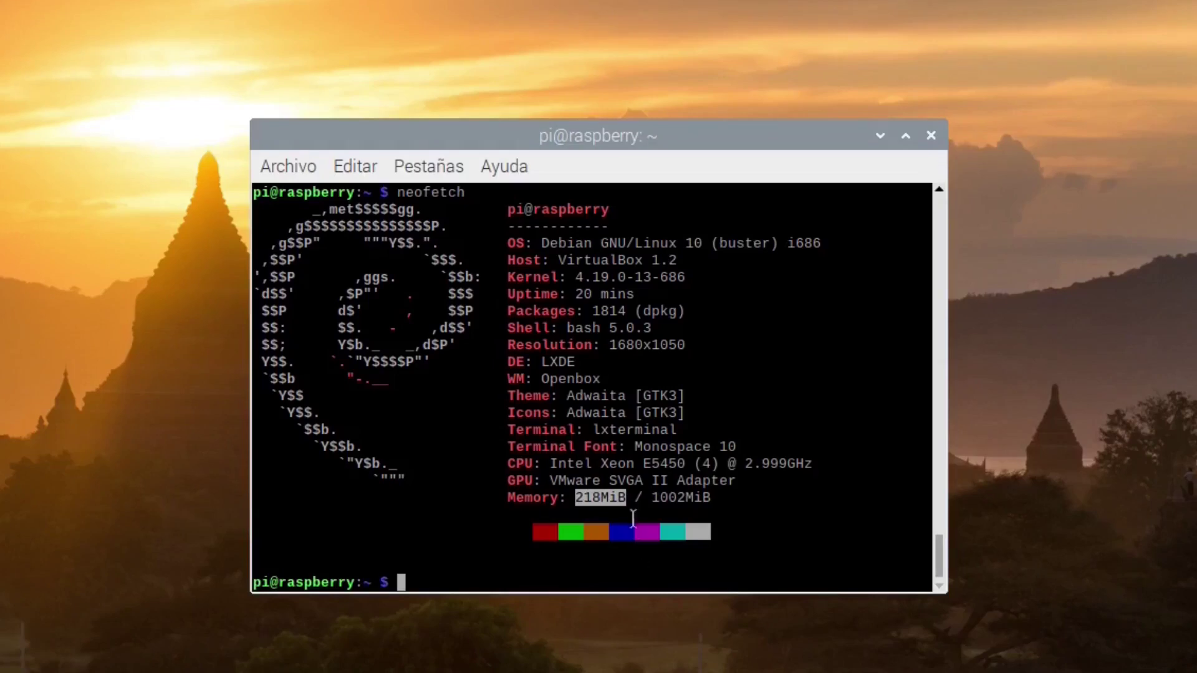
left_click_drag(649, 497, 721, 496)
left_click(736, 507)
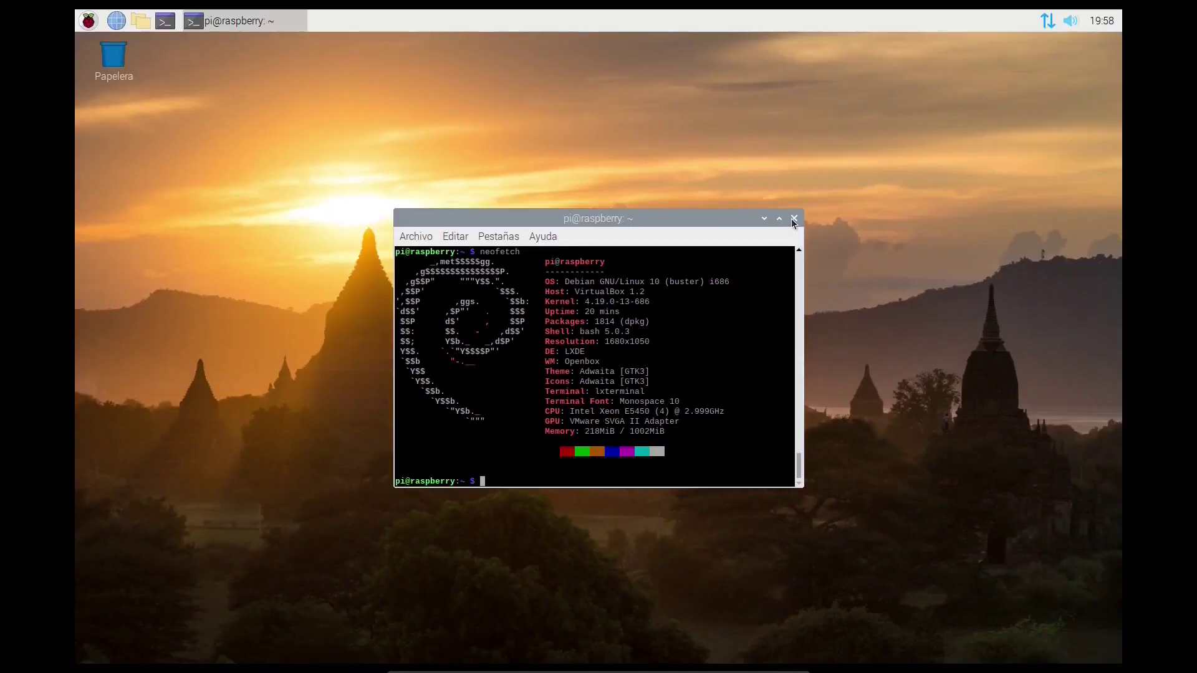
left_click(794, 218)
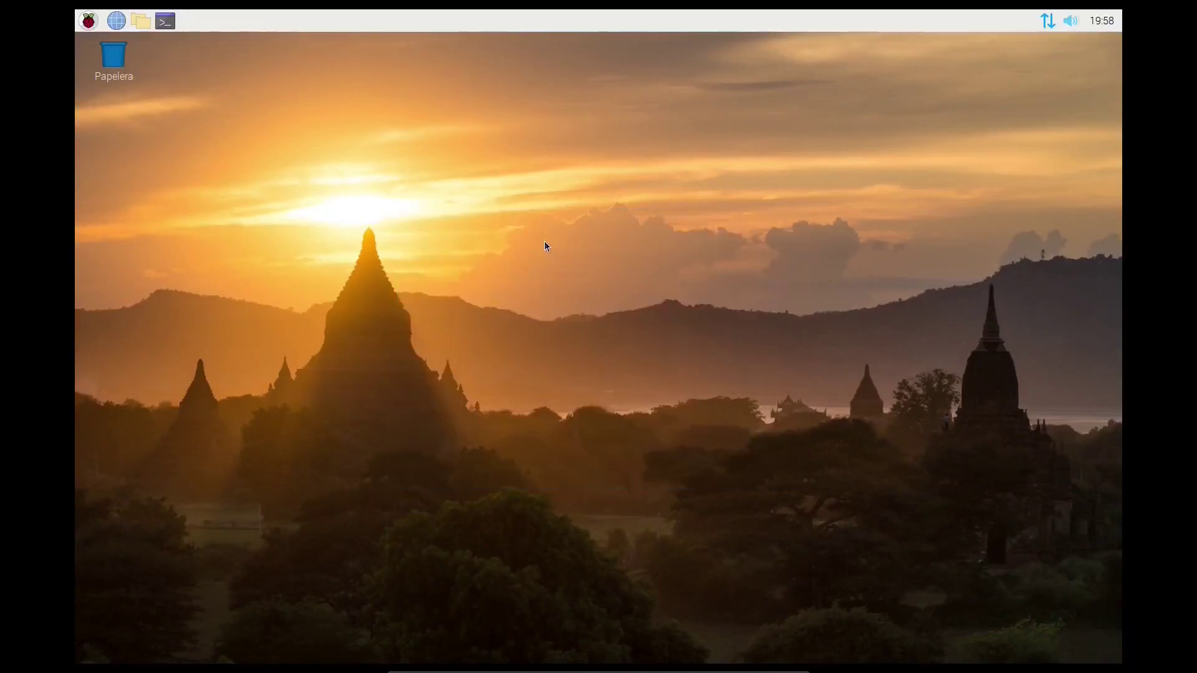
Step: Look through the preinstalled applications in the games, graphics, sound and video, internet, office, education and programming categories
left_click(90, 22)
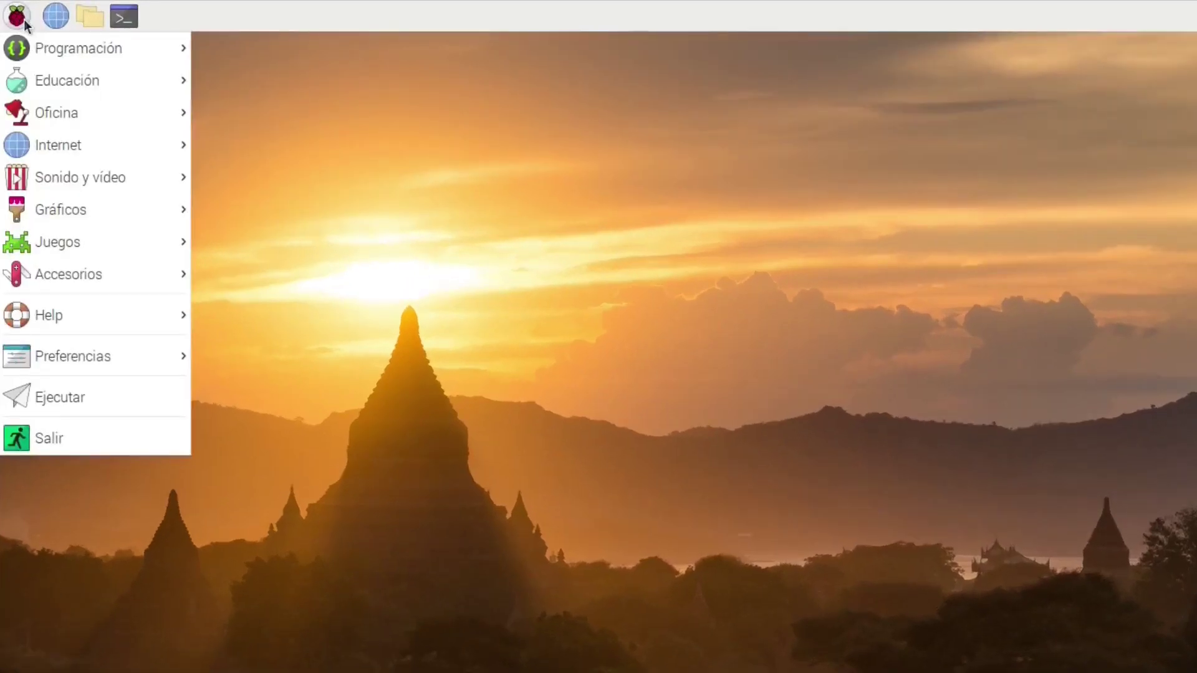
mouse_move(117, 247)
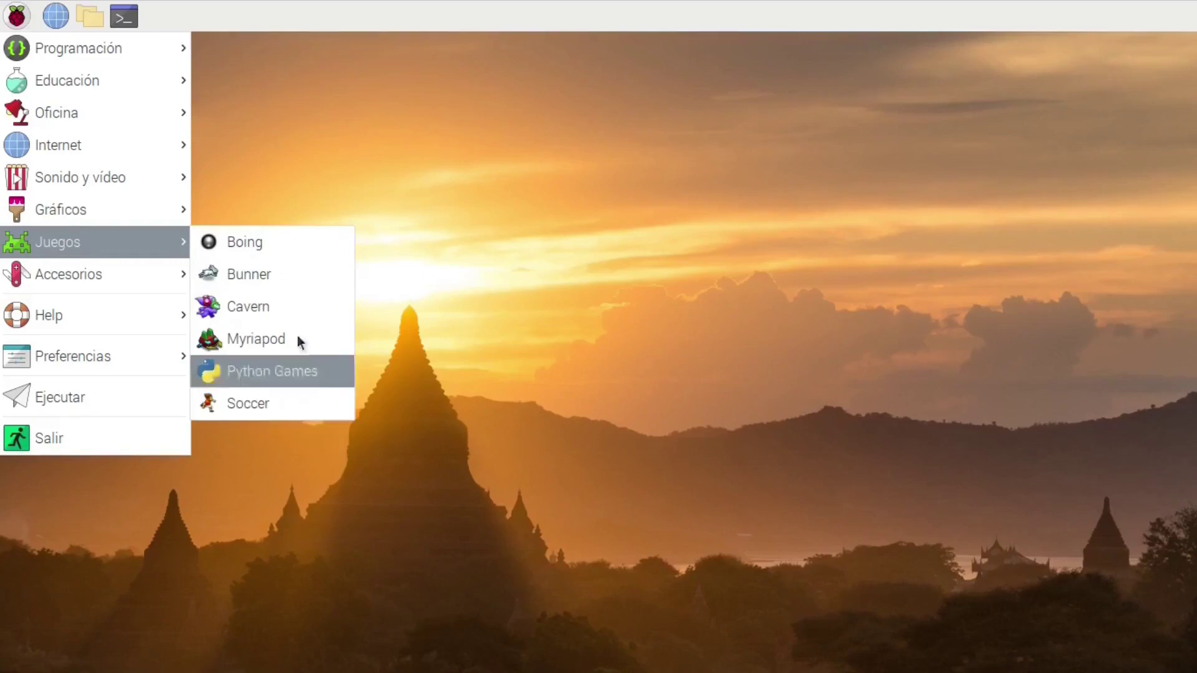
mouse_move(146, 213)
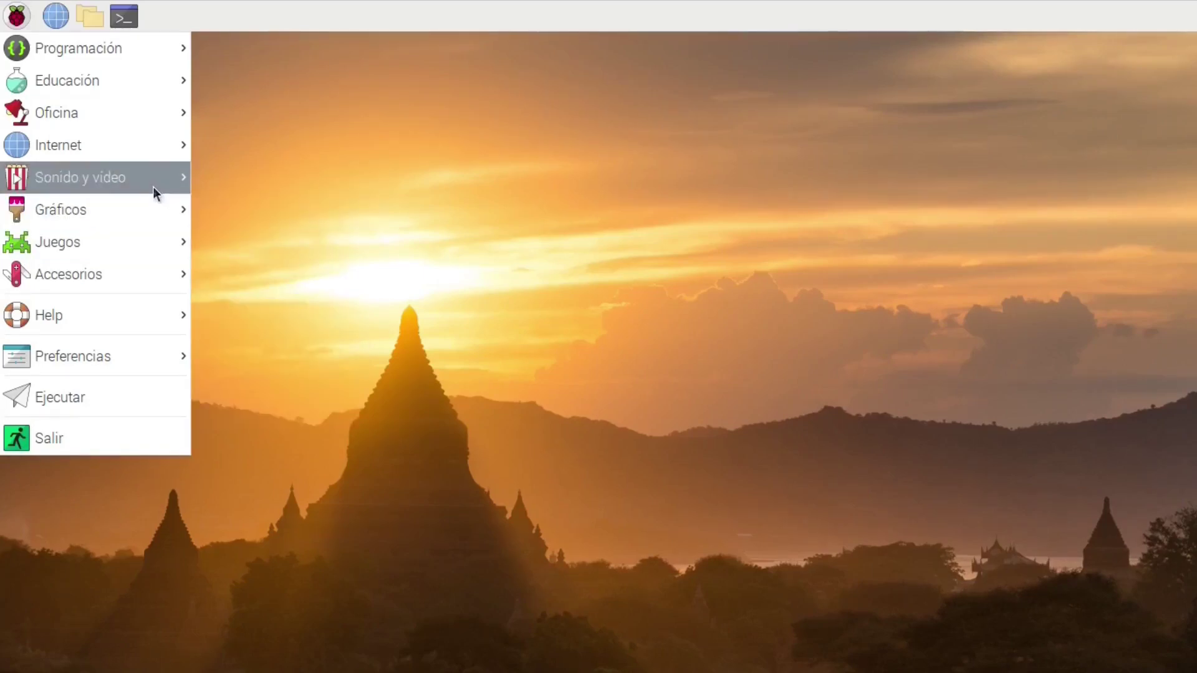
mouse_move(138, 177)
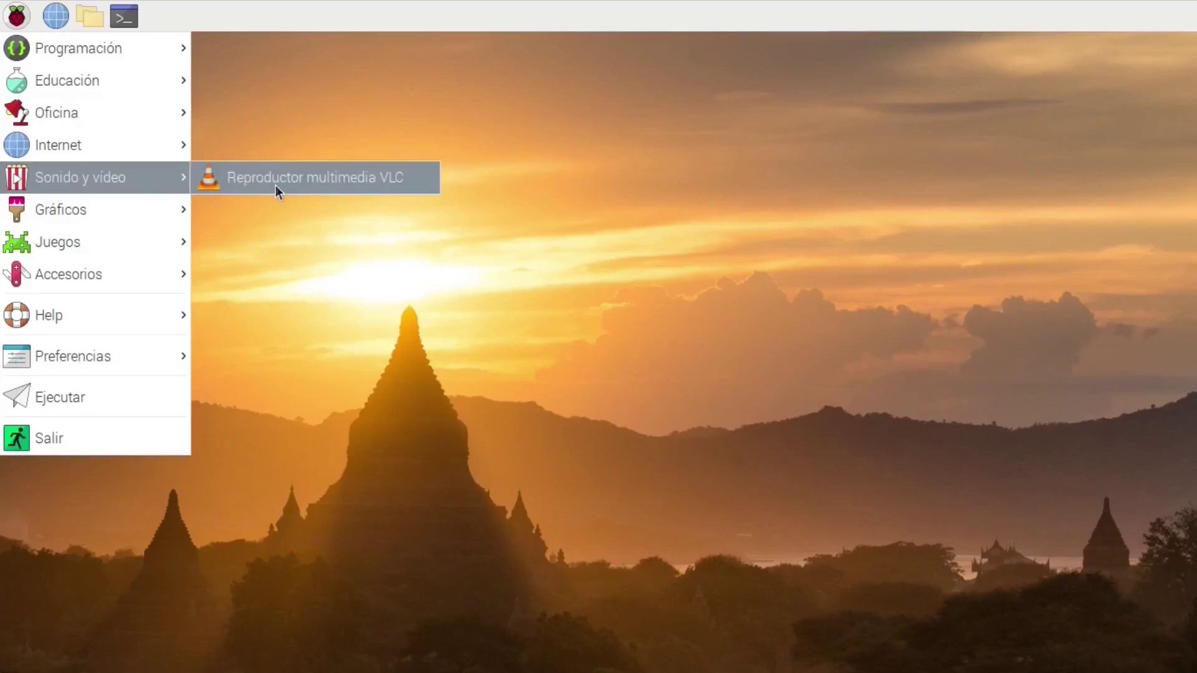
mouse_move(115, 147)
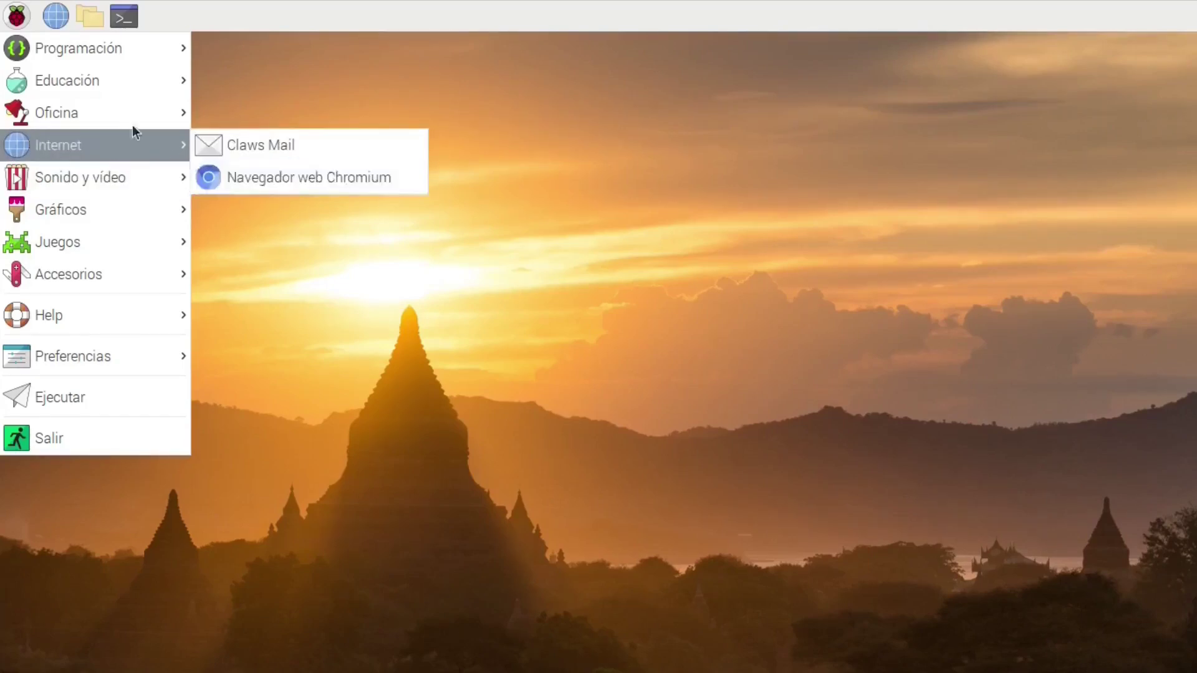
mouse_move(109, 114)
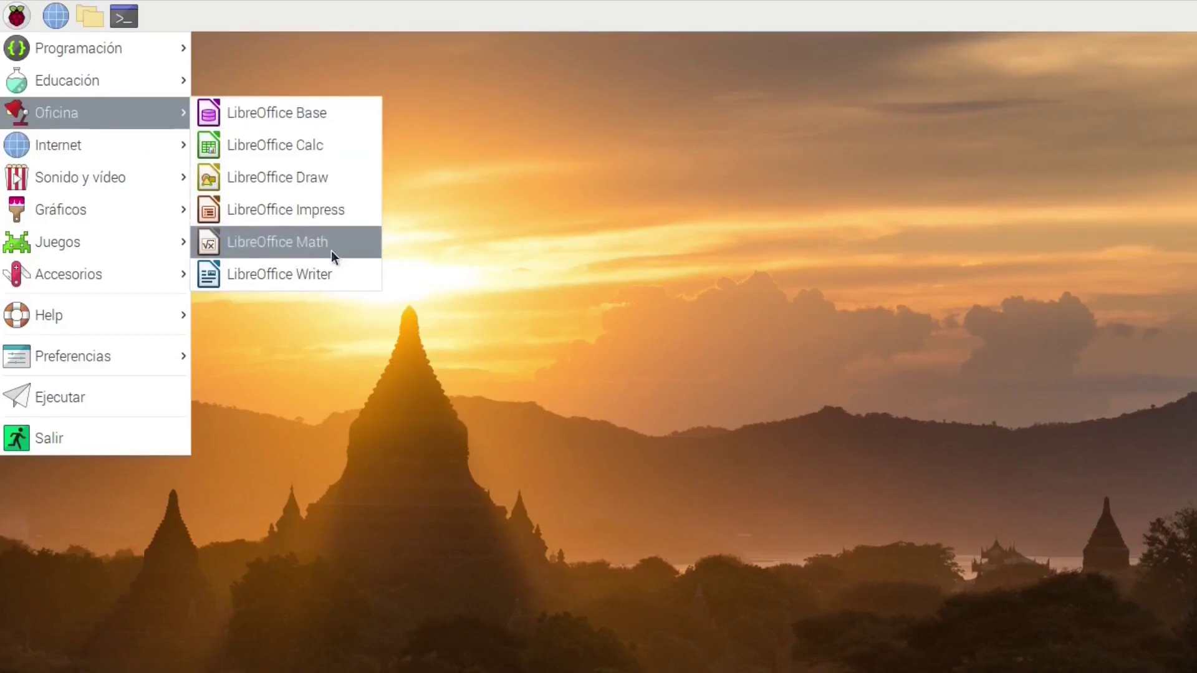
mouse_move(116, 86)
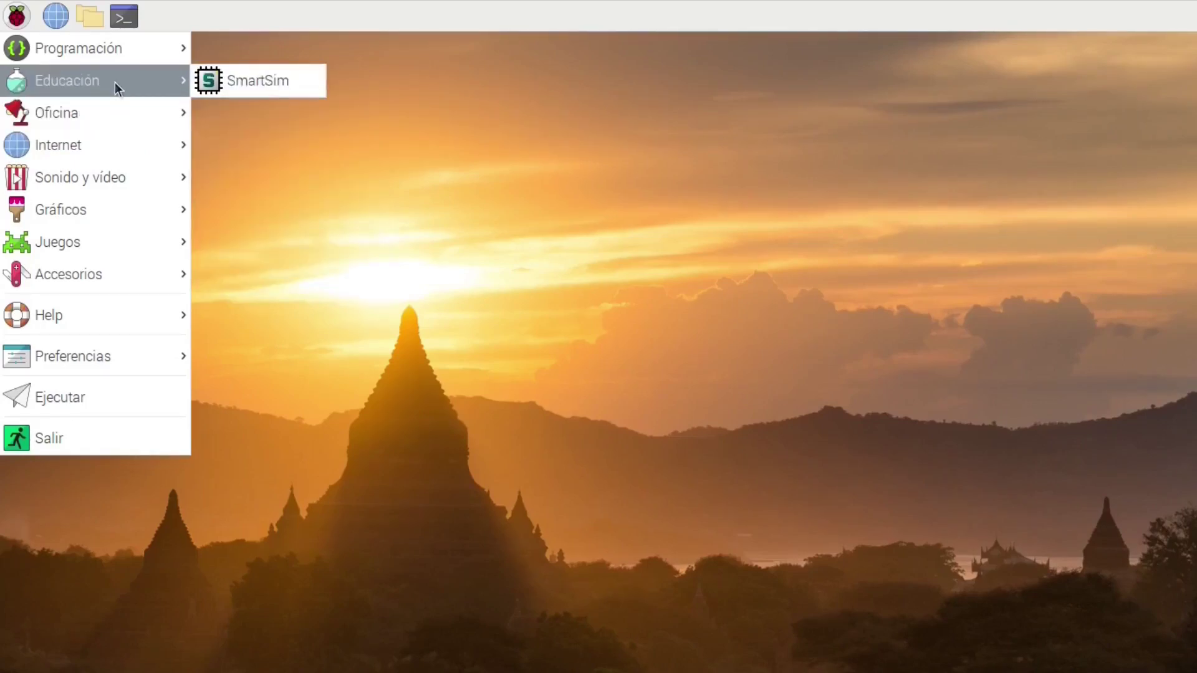
mouse_move(149, 47)
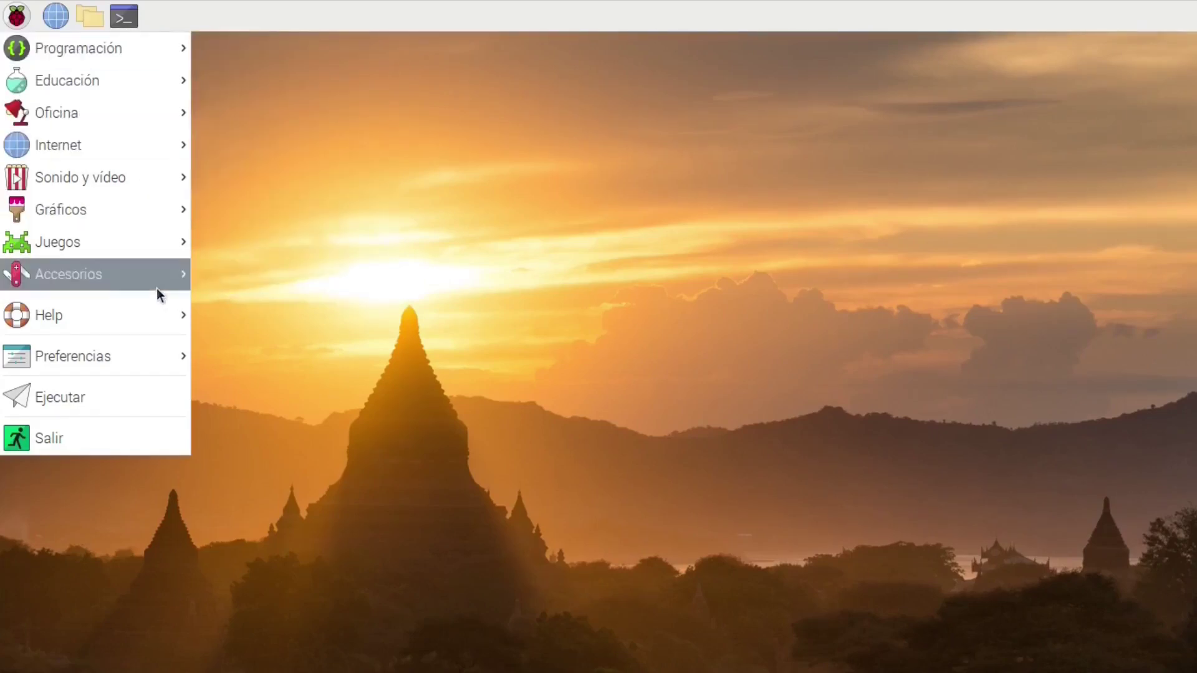
Step: Open the task manager from the accessories, check the CPU and memory use, and close it
mouse_move(156, 287)
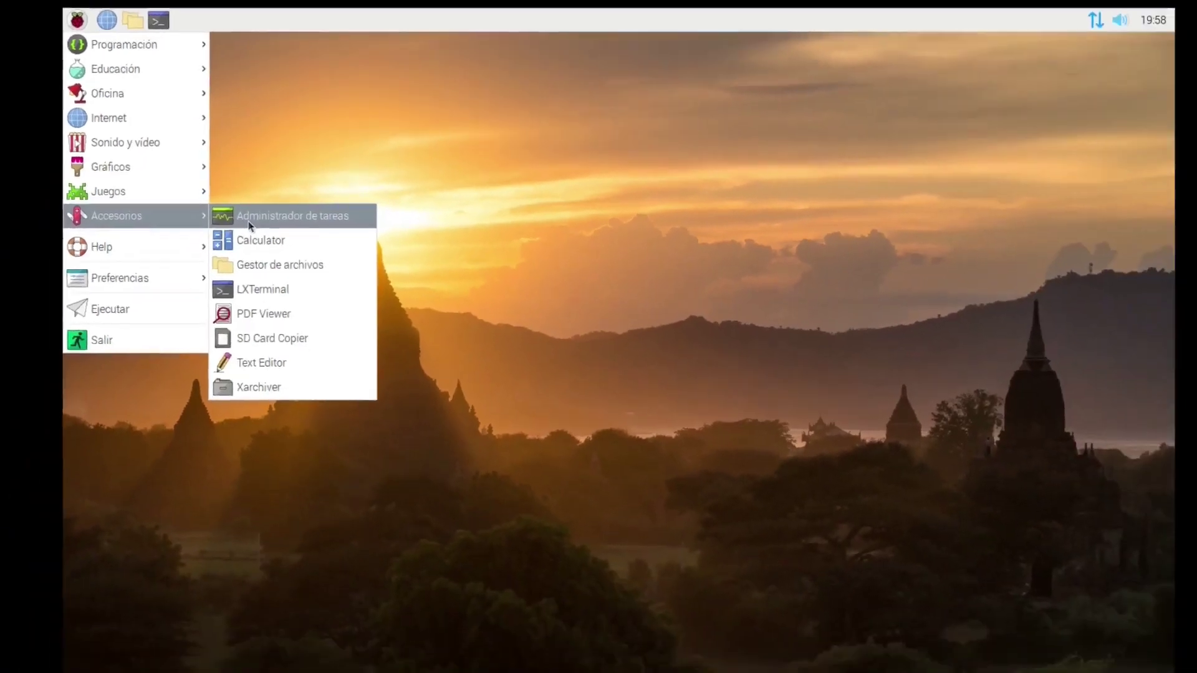
left_click(242, 281)
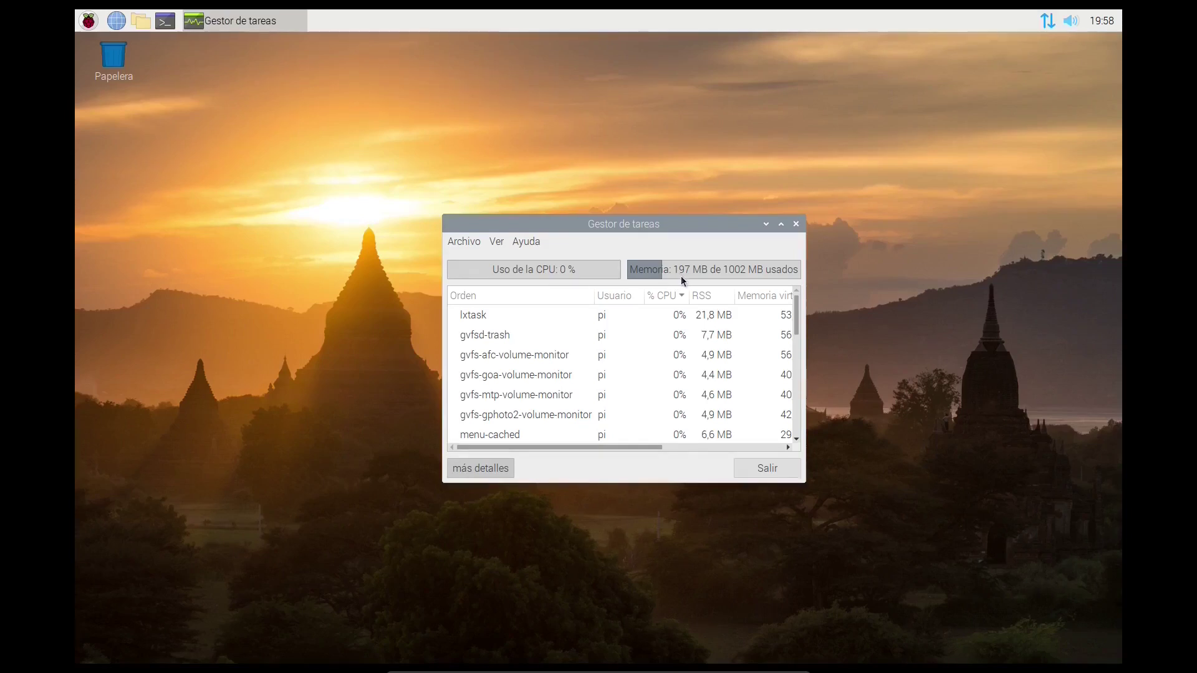
left_click(796, 224)
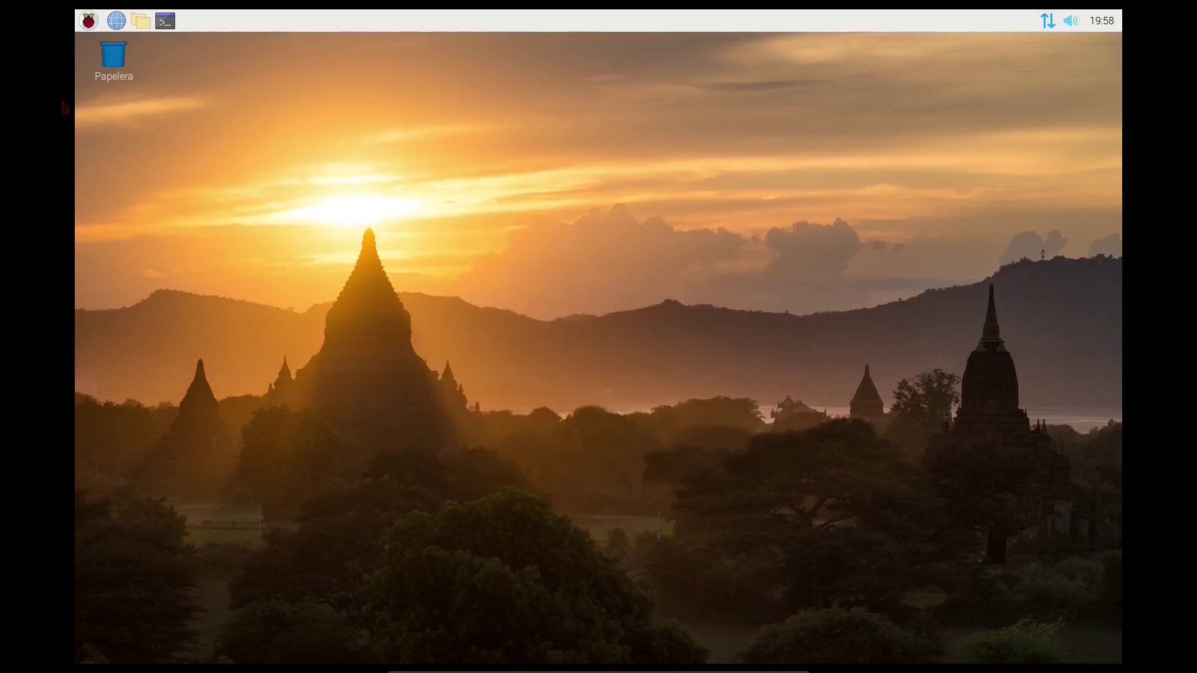
Step: Open the file manager (Gestor de archivos) from the accessories to view the home folder
left_click(89, 21)
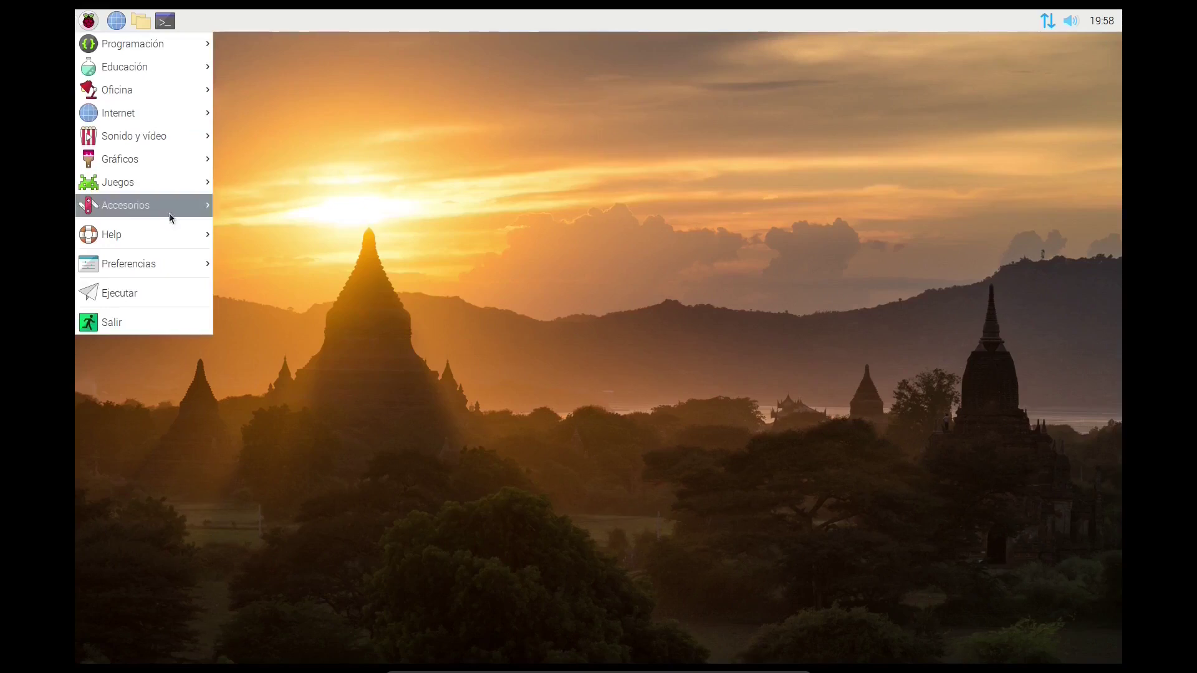
mouse_move(171, 207)
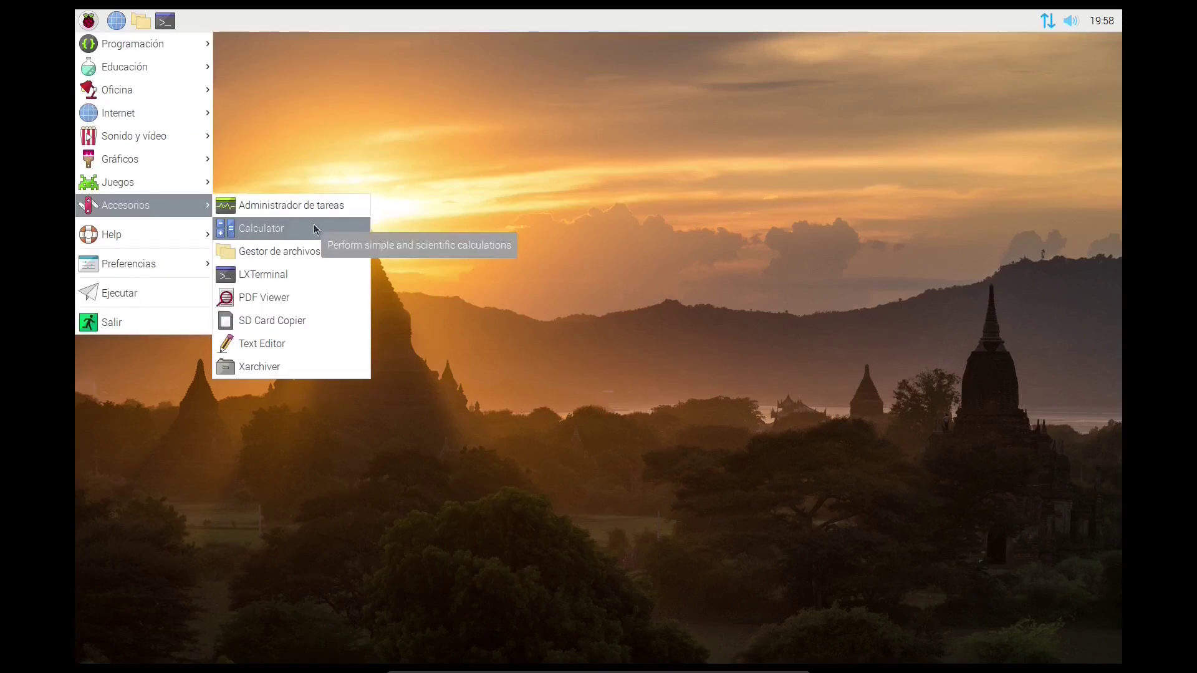
left_click(338, 253)
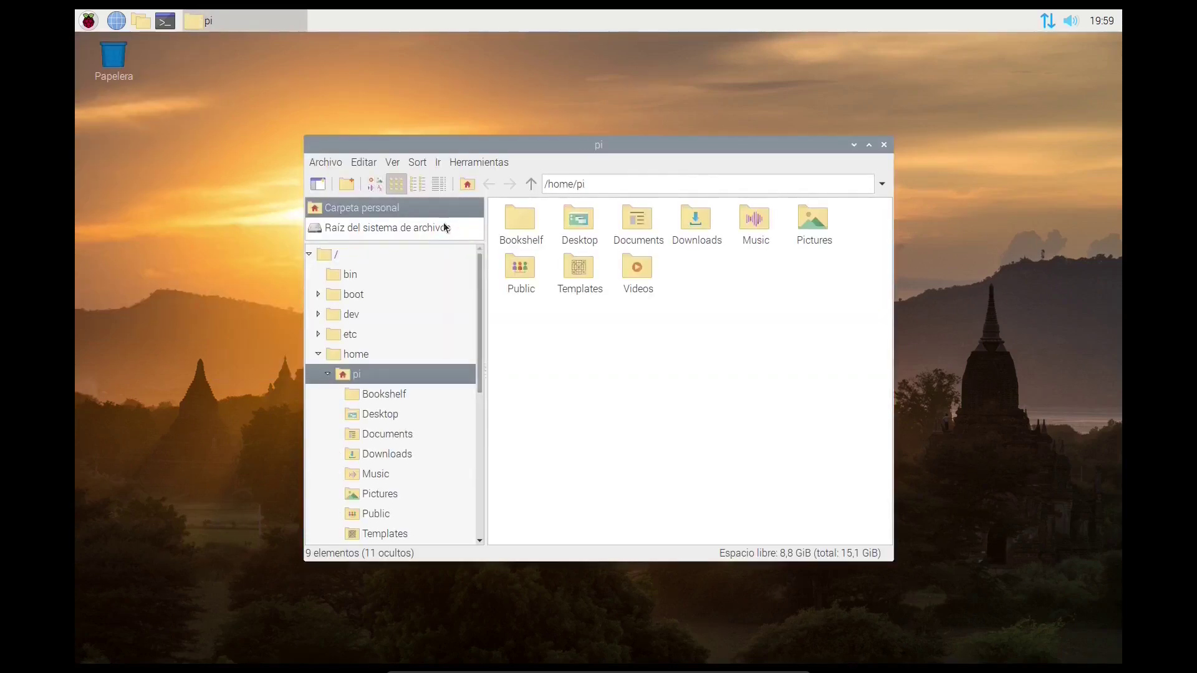
Step: Examine the file manager's editing, sorting and tools commands without choosing any
left_click(483, 164)
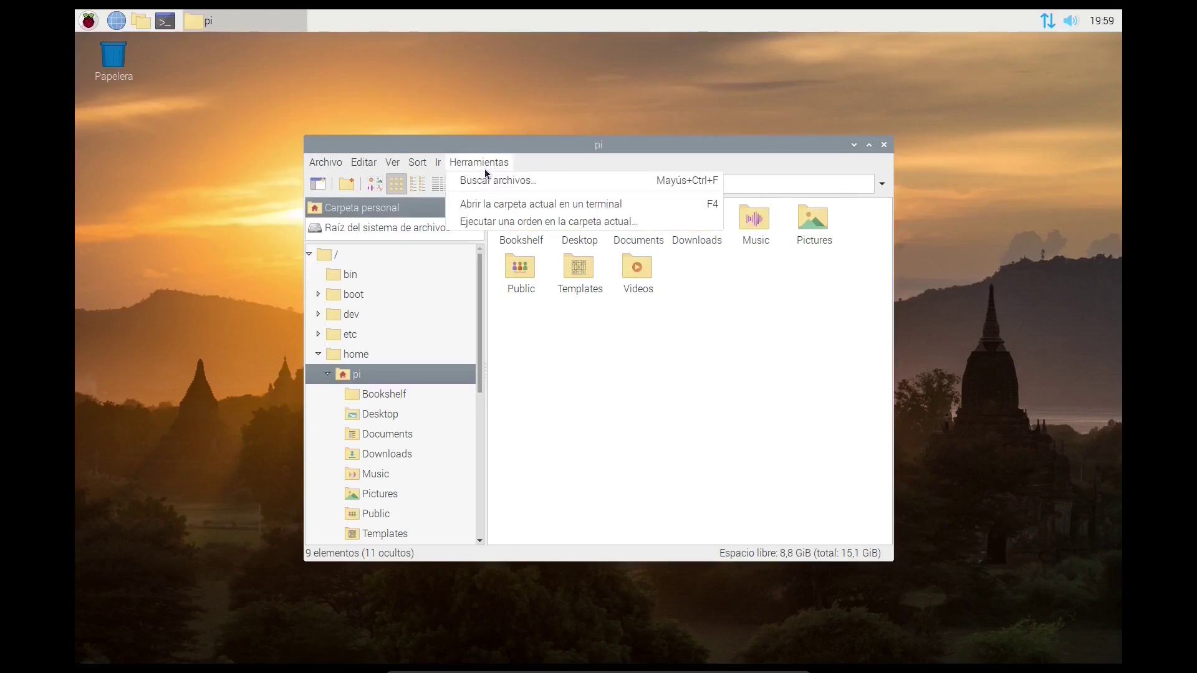
left_click(540, 155)
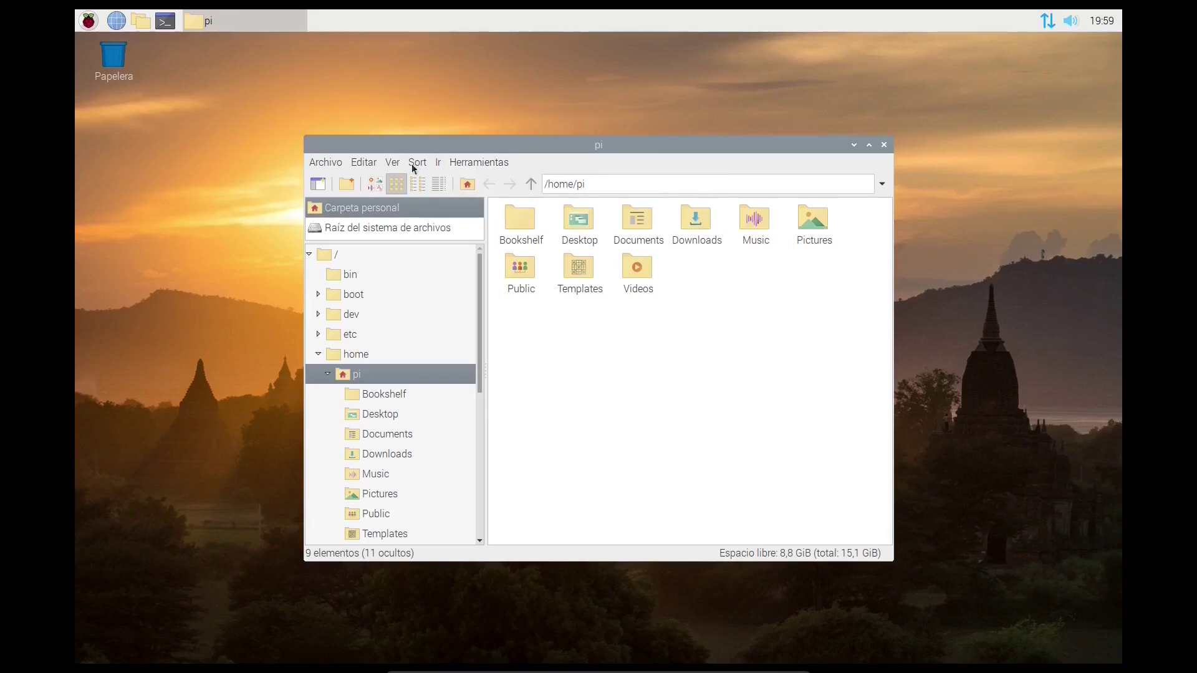
left_click(392, 163)
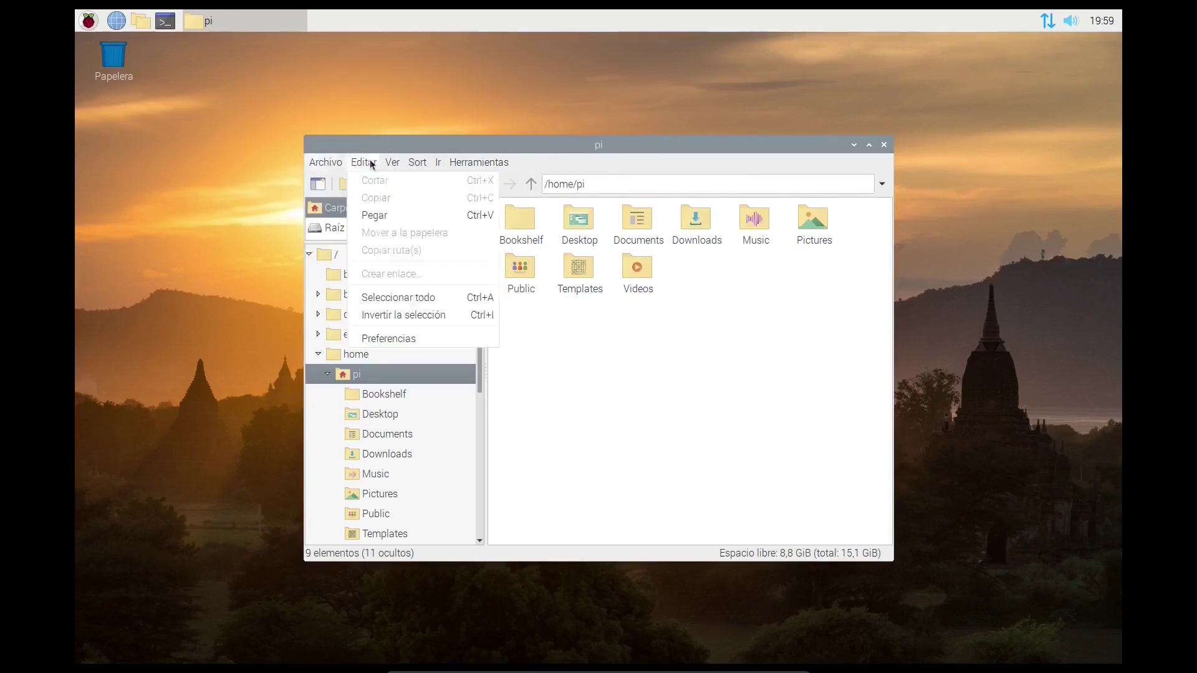
mouse_move(419, 163)
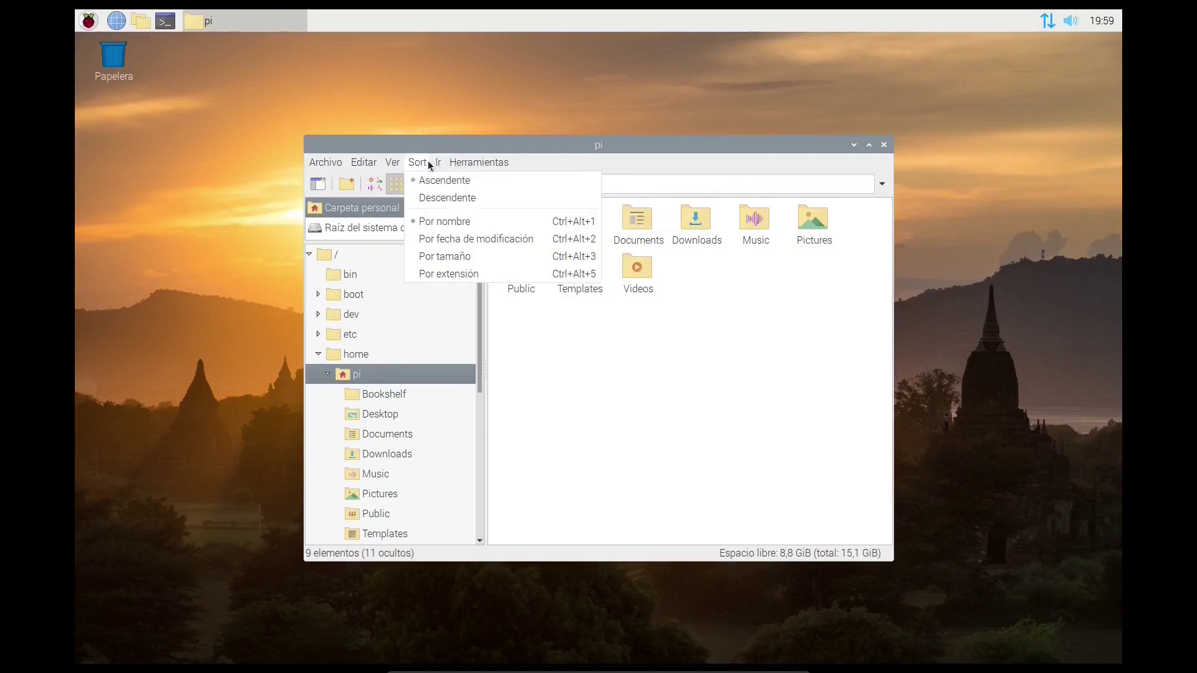
mouse_move(475, 163)
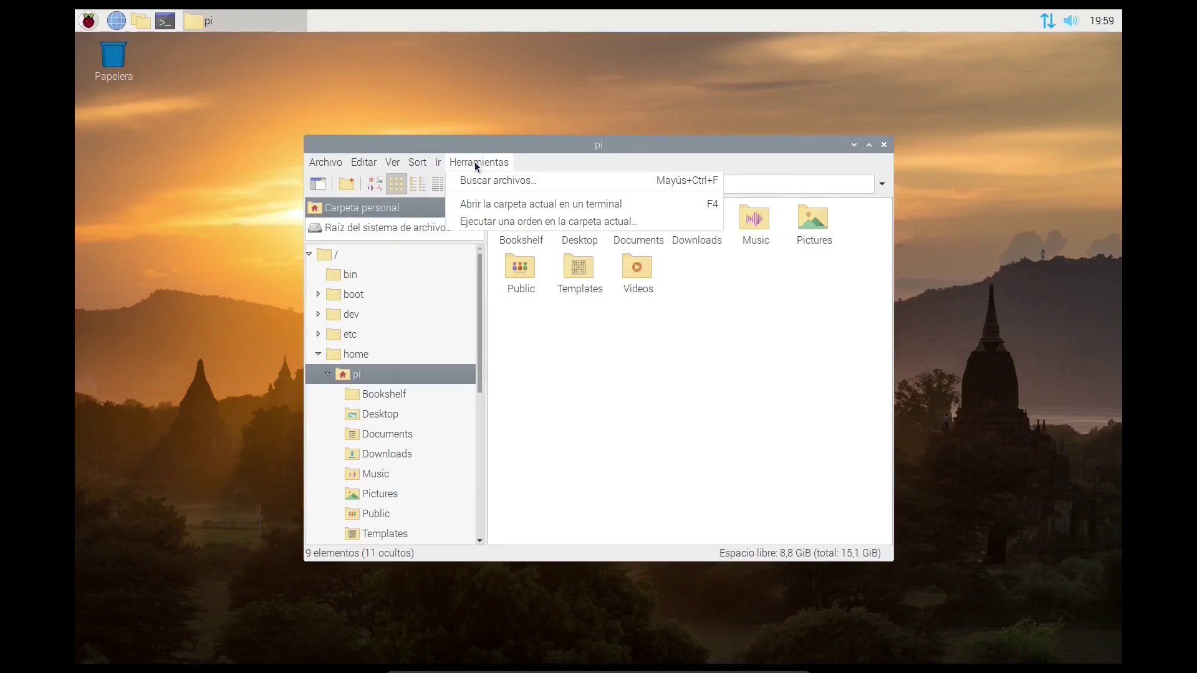
left_click(648, 408)
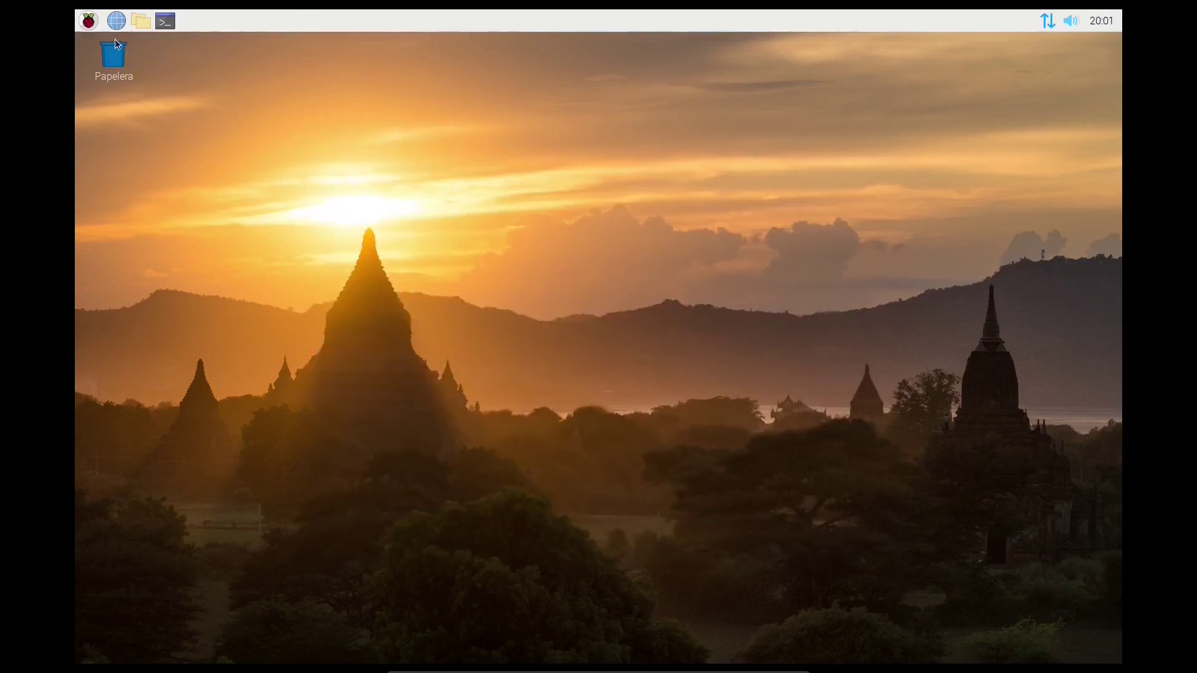
Step: Open the Raspberry Pi configuration (Configuración de Raspberry Pi) from the preferences and set the hostname to locosporlinux
left_click(89, 22)
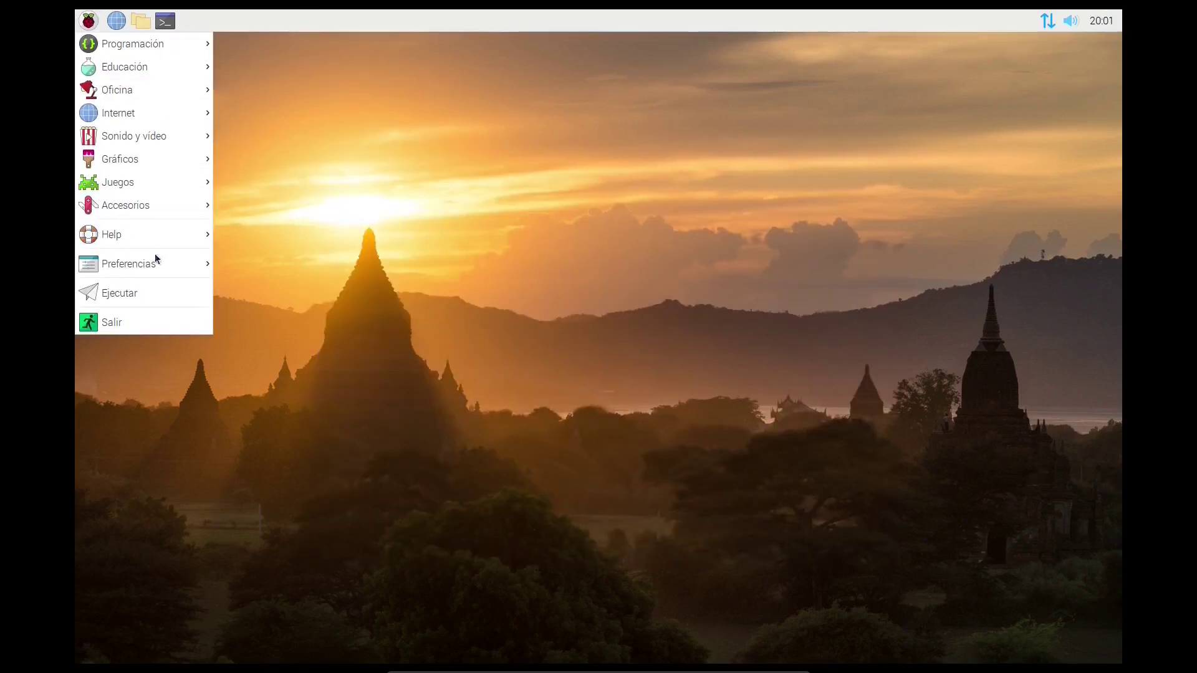
mouse_move(155, 266)
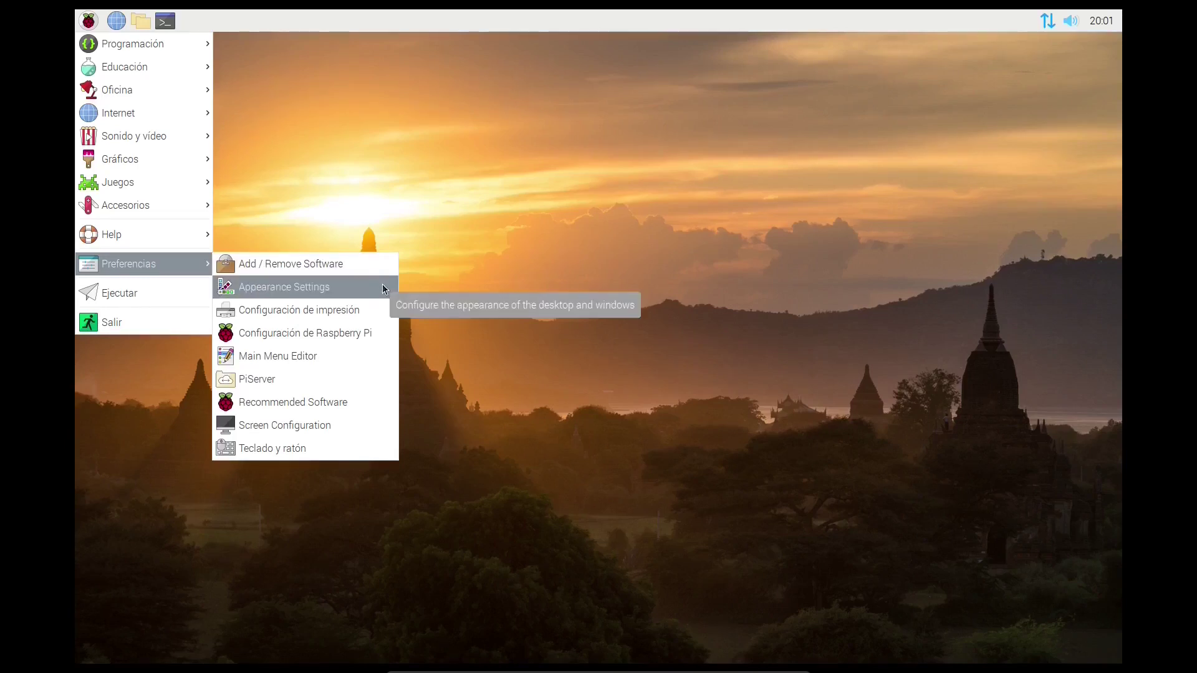
left_click(388, 338)
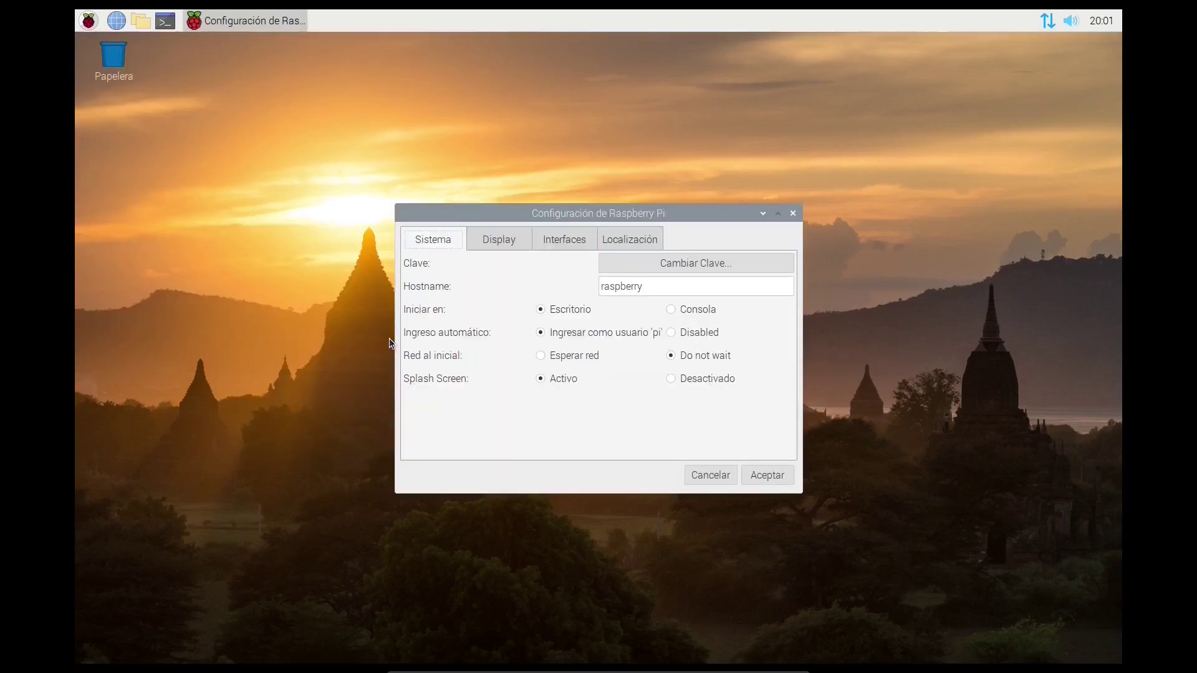
double_click(638, 290)
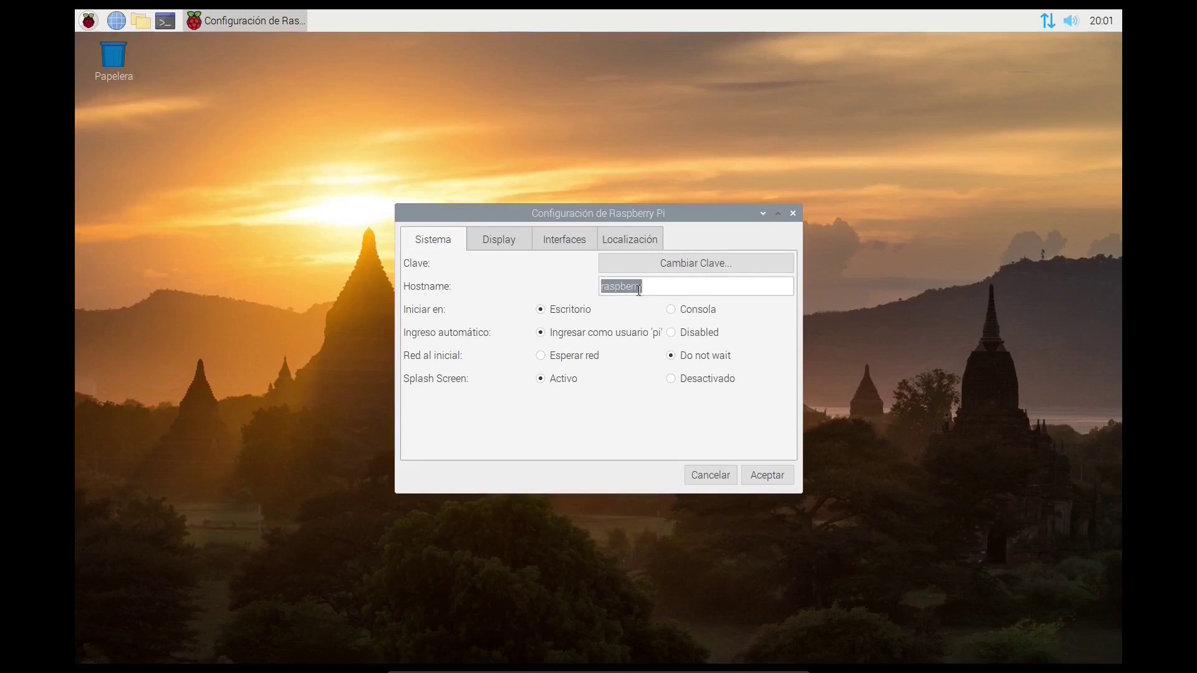
type("locosporlinux")
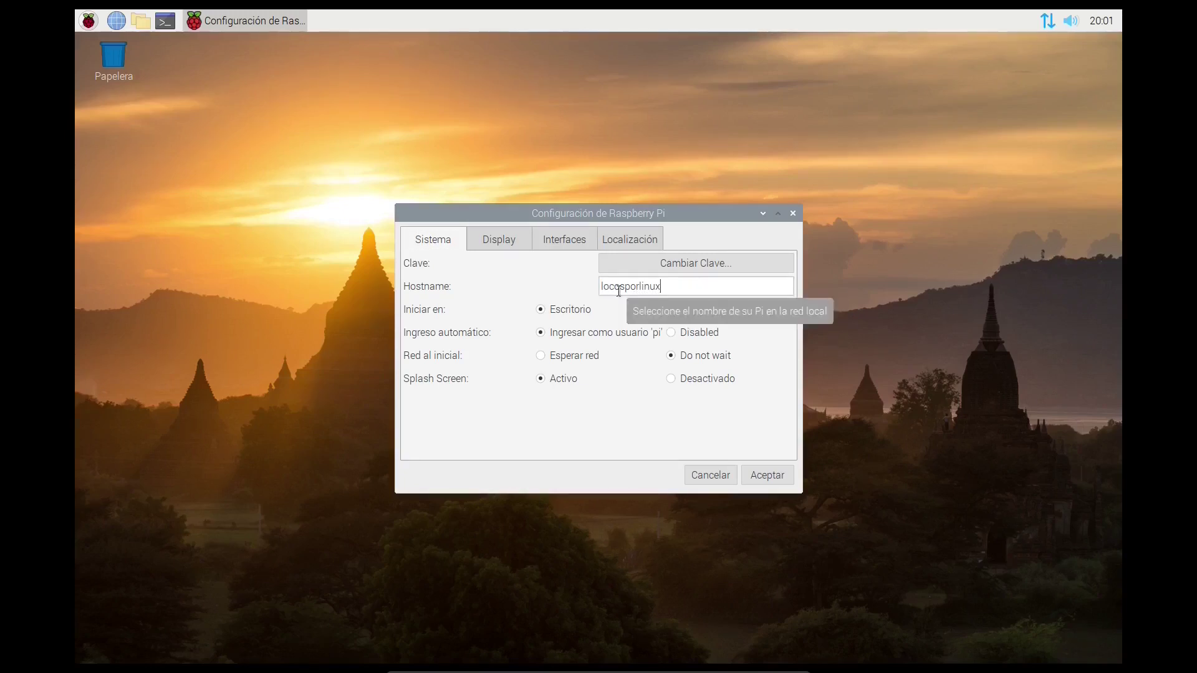
Step: Review the display, interfaces and localization settings, accept the configuration and restart the system
left_click(500, 245)
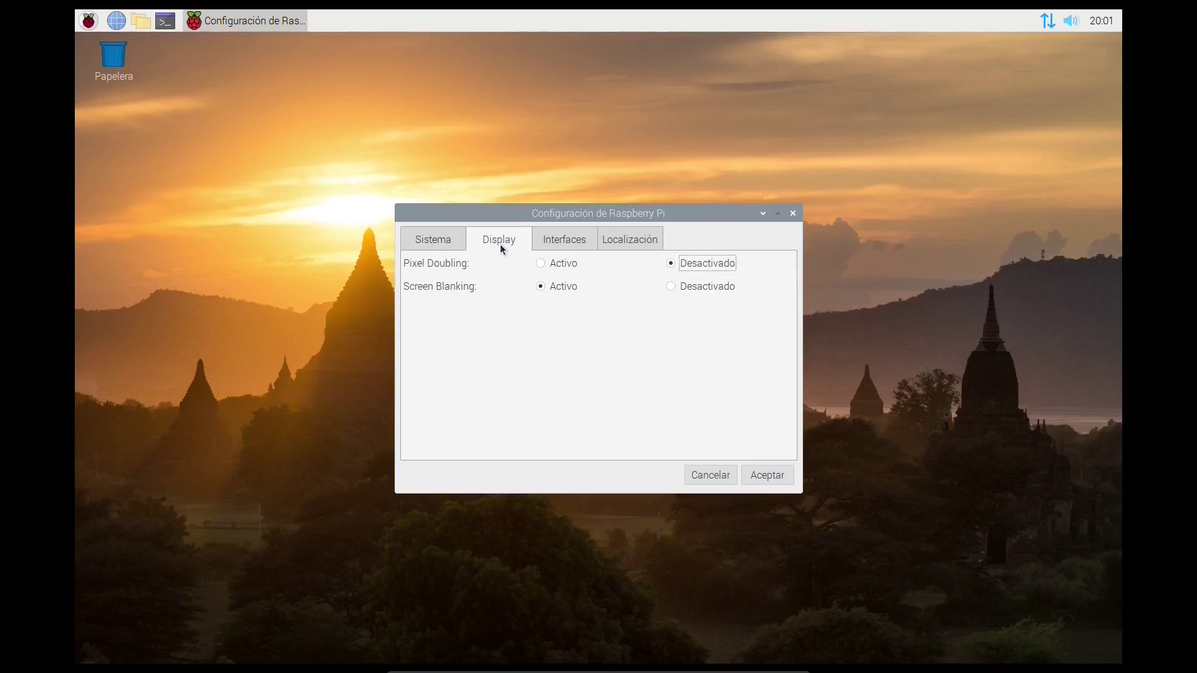
left_click(552, 239)
left_click(629, 241)
left_click(766, 477)
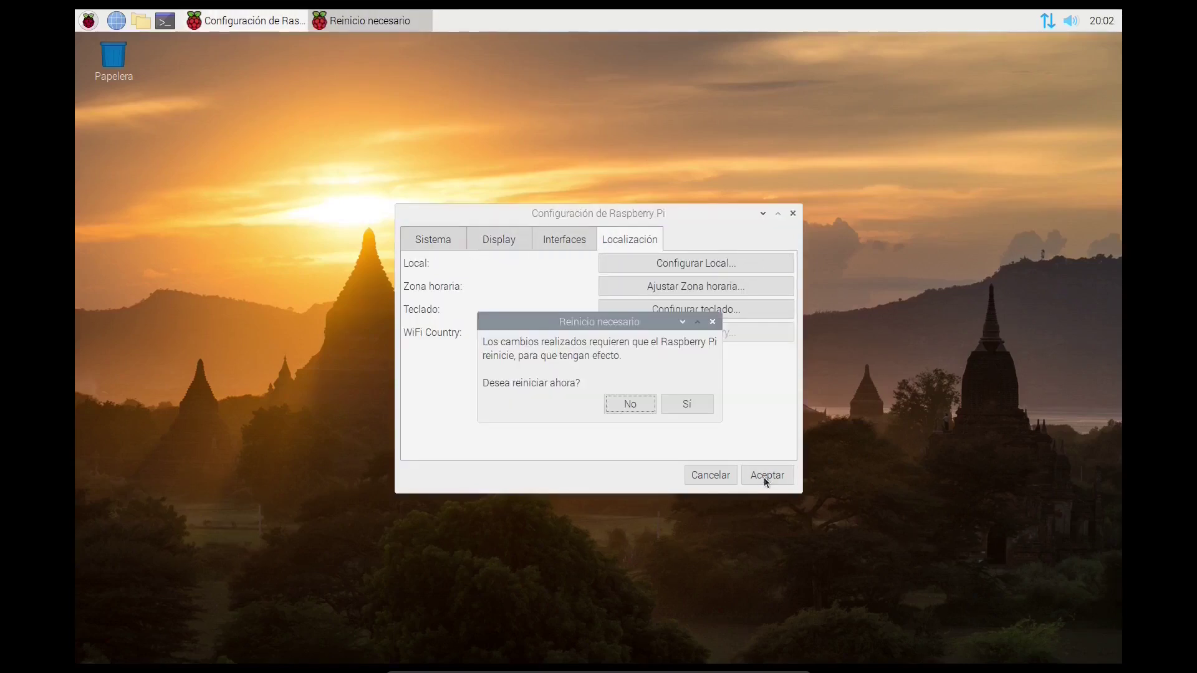
left_click(686, 404)
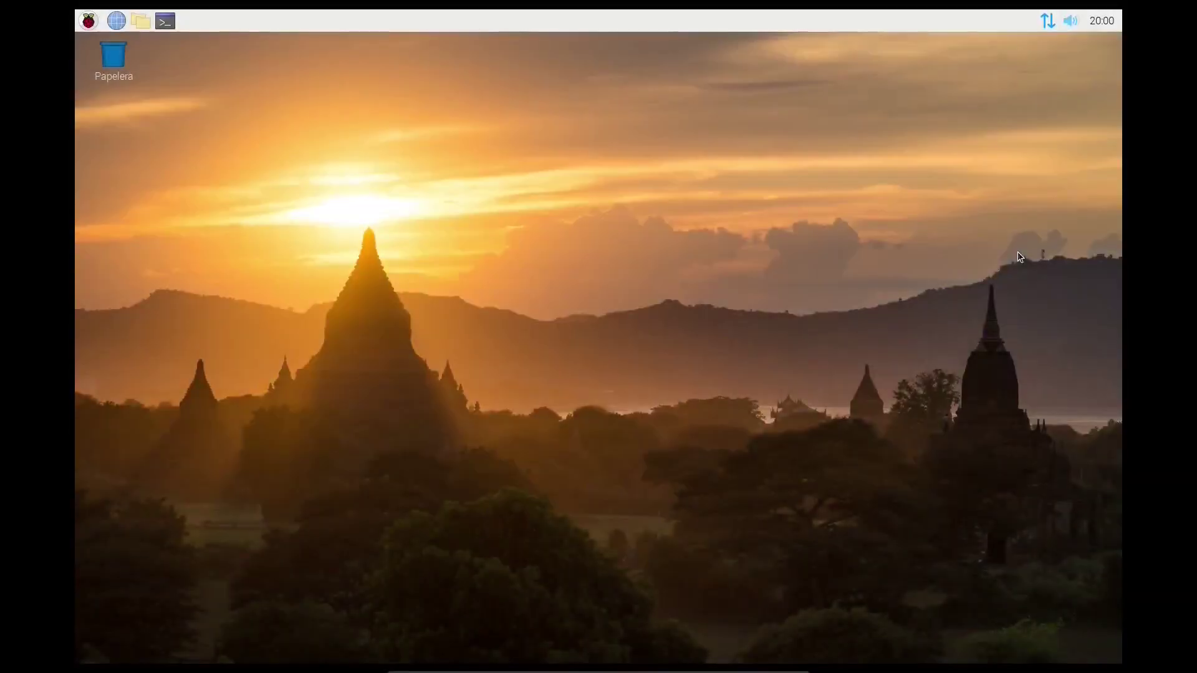
Step: Run neofetch in a terminal, check the memory use and the hostname in the prompt, and close the terminal
key("ctrl+alt+t")
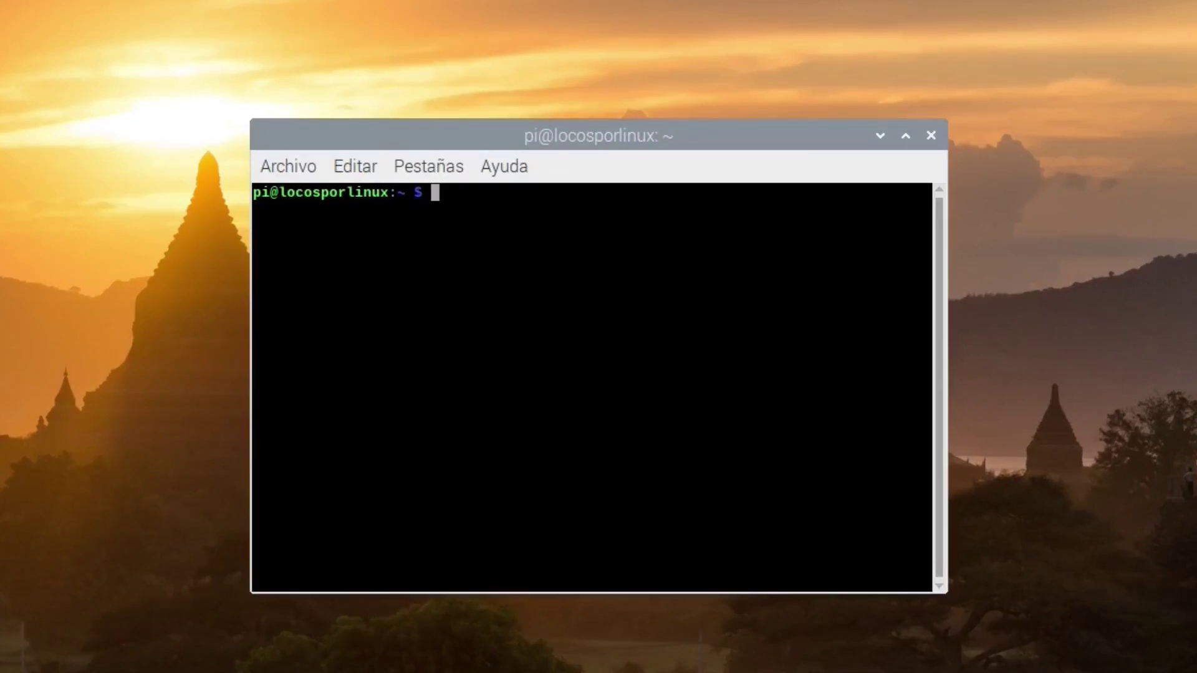
type("neofetch")
key("Return")
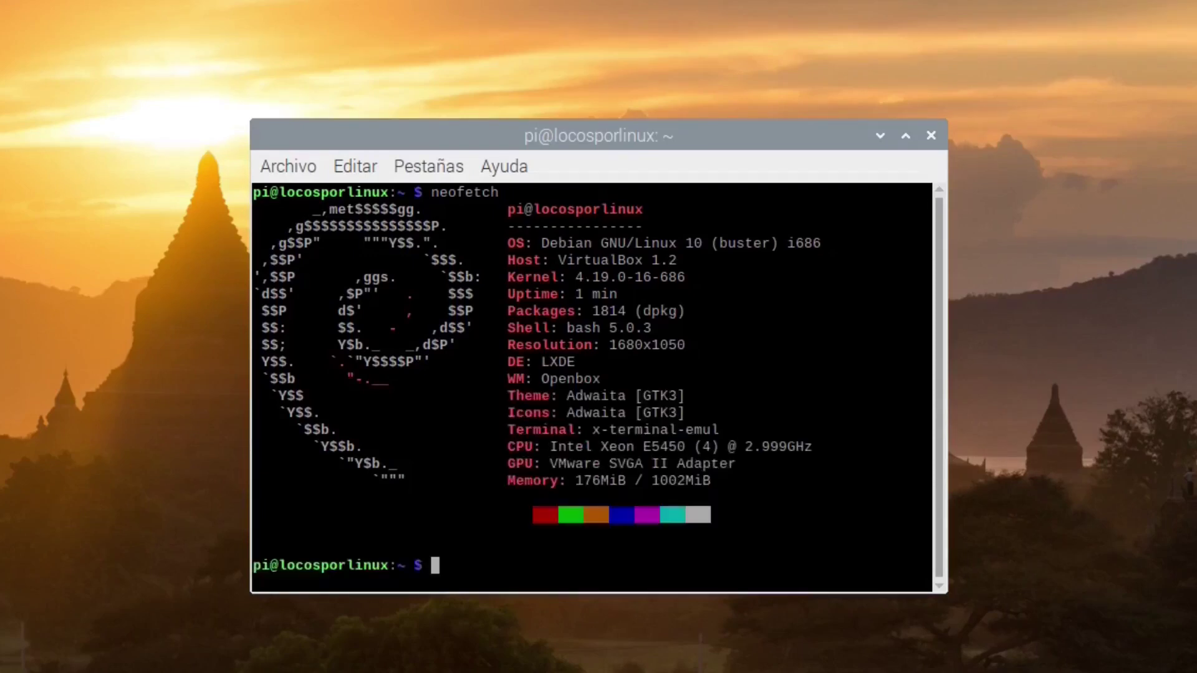
left_click_drag(572, 481, 623, 483)
left_click(622, 483)
left_click_drag(283, 186, 397, 191)
left_click(542, 256)
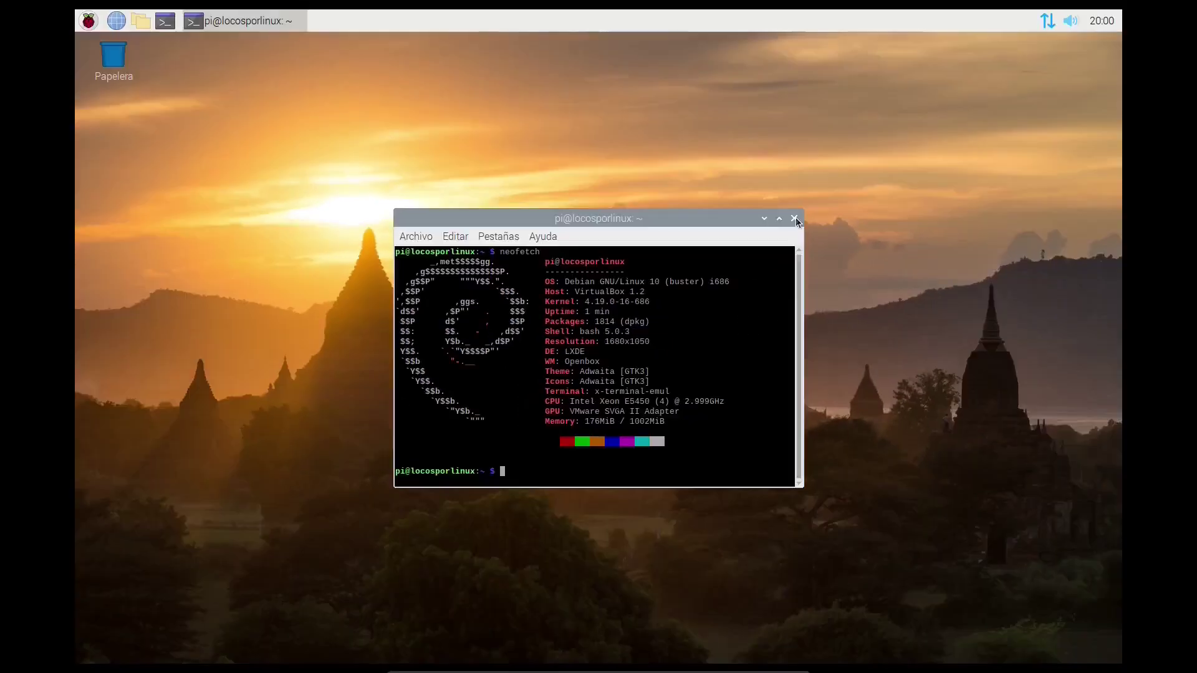
left_click(795, 218)
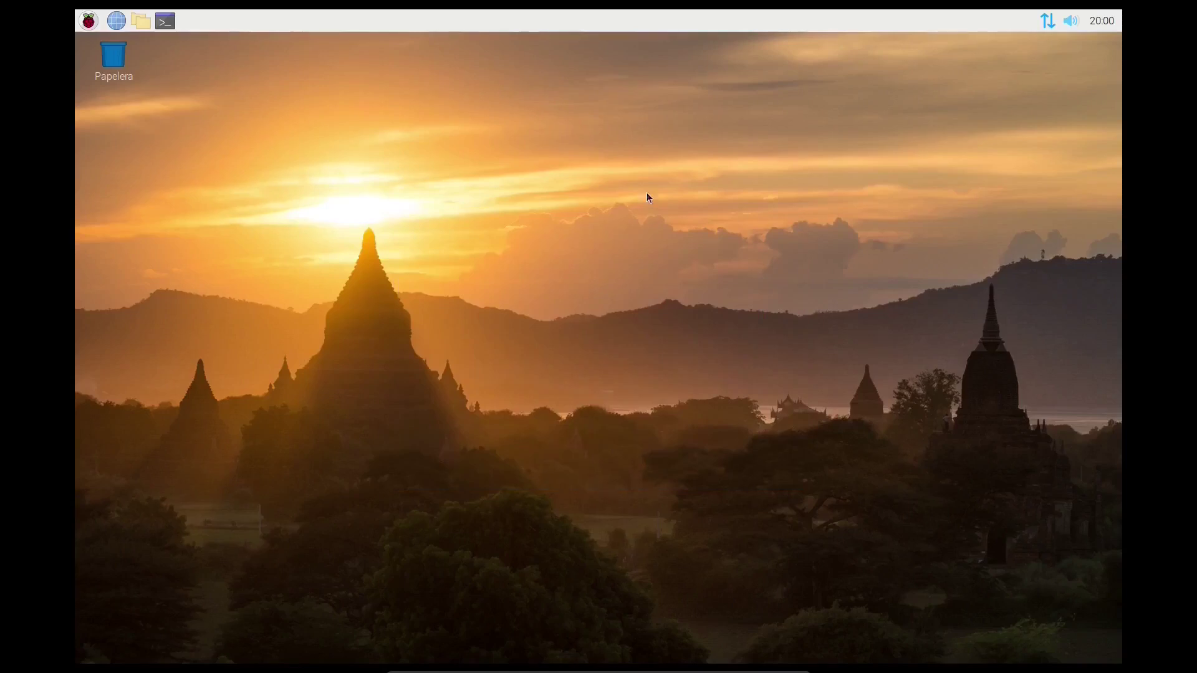
Step: Open Recommended Software from the preferences, look through its categories from Education to Universal Access, and close it
left_click(89, 21)
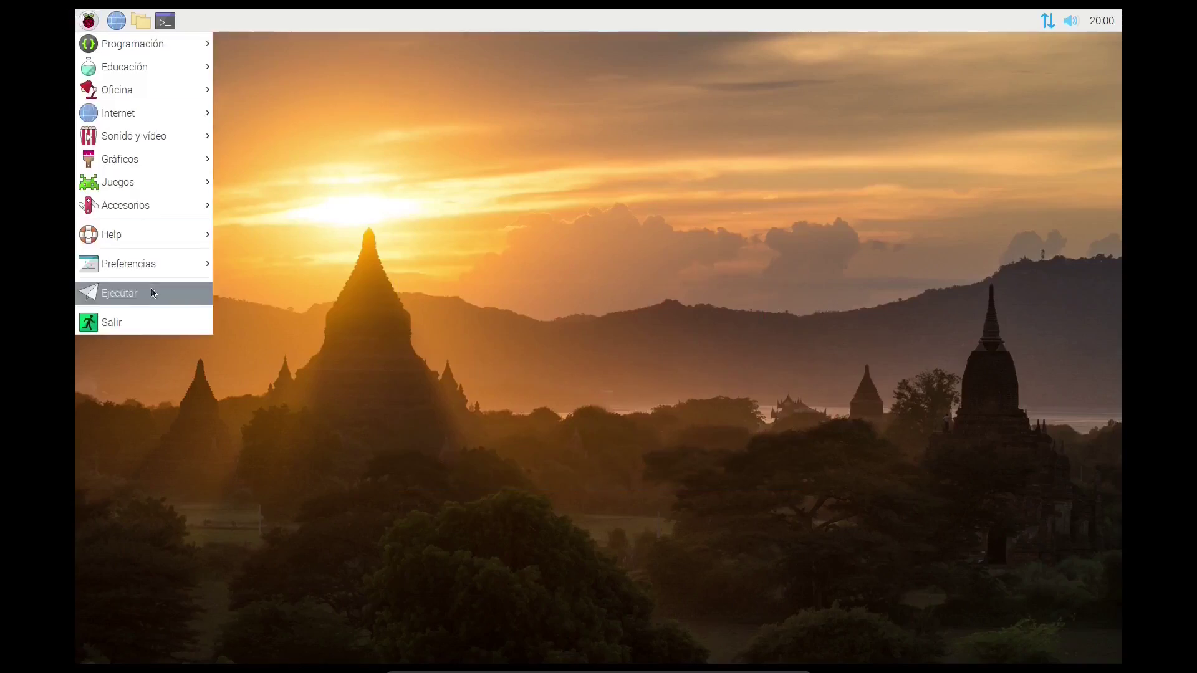
mouse_move(149, 266)
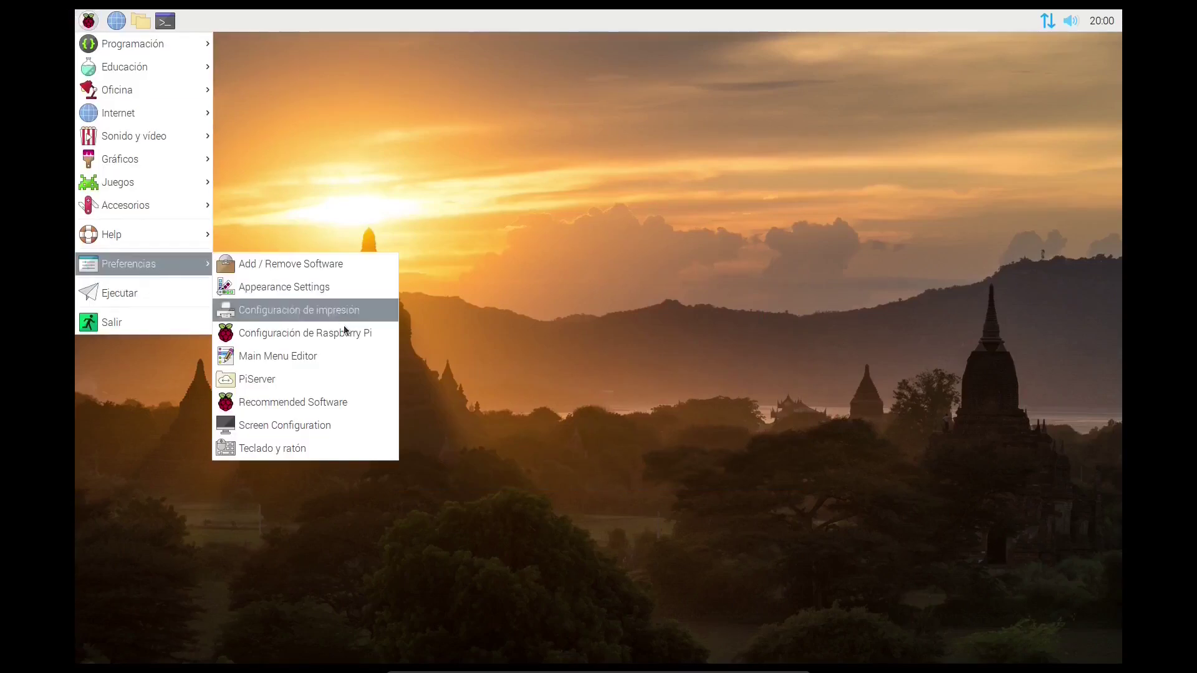
left_click(372, 402)
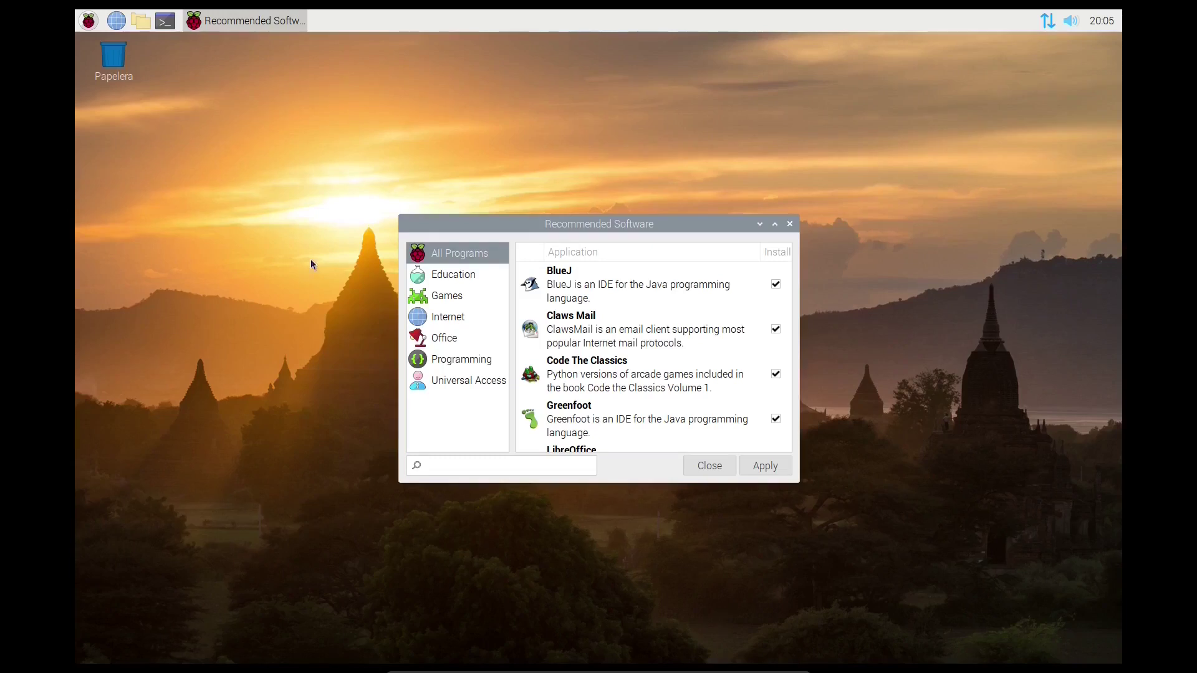
left_click(491, 278)
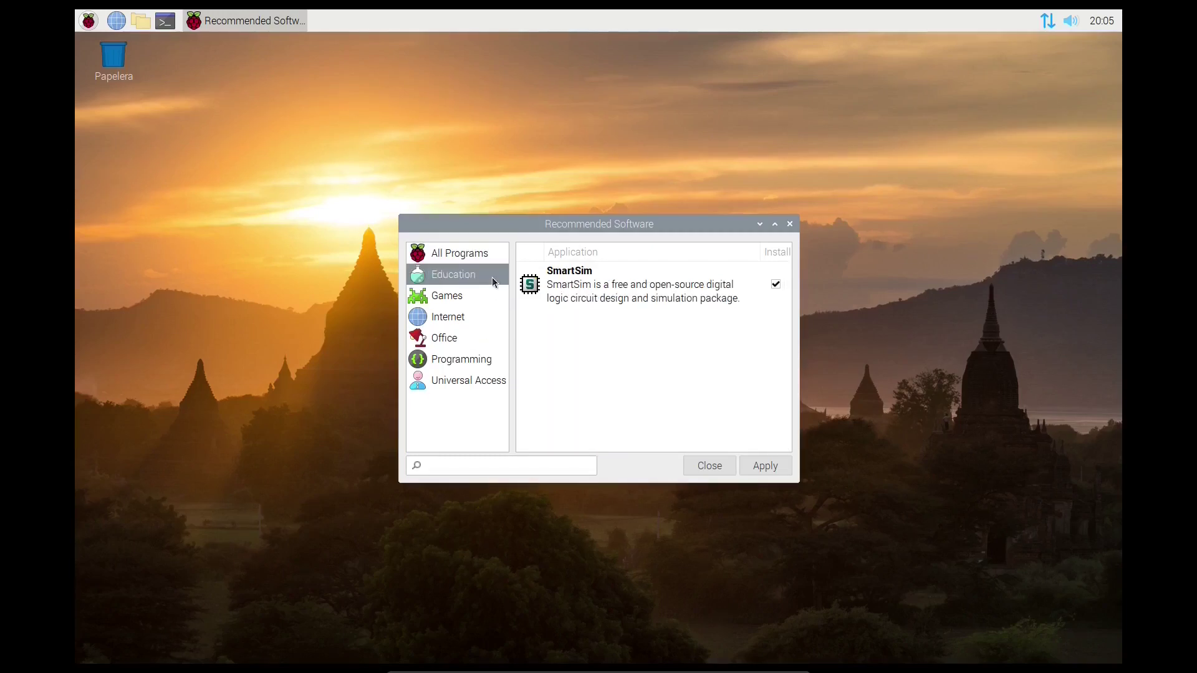
left_click(472, 293)
left_click(475, 319)
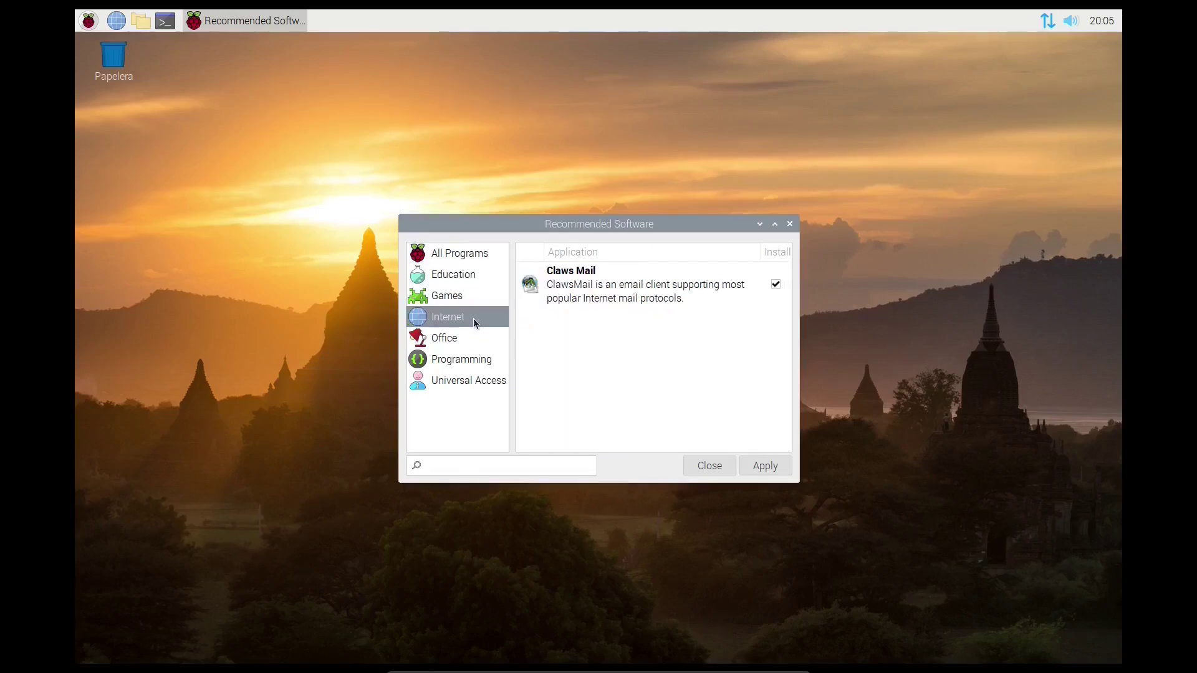
left_click(463, 342)
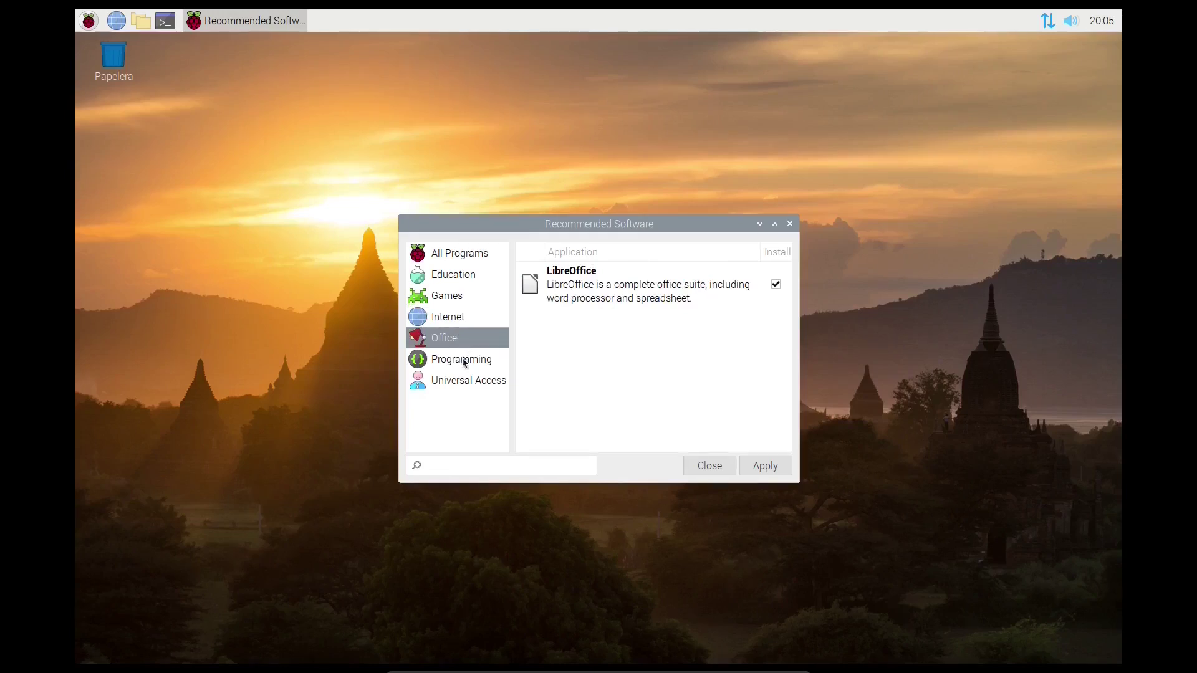
left_click(463, 360)
left_click(465, 382)
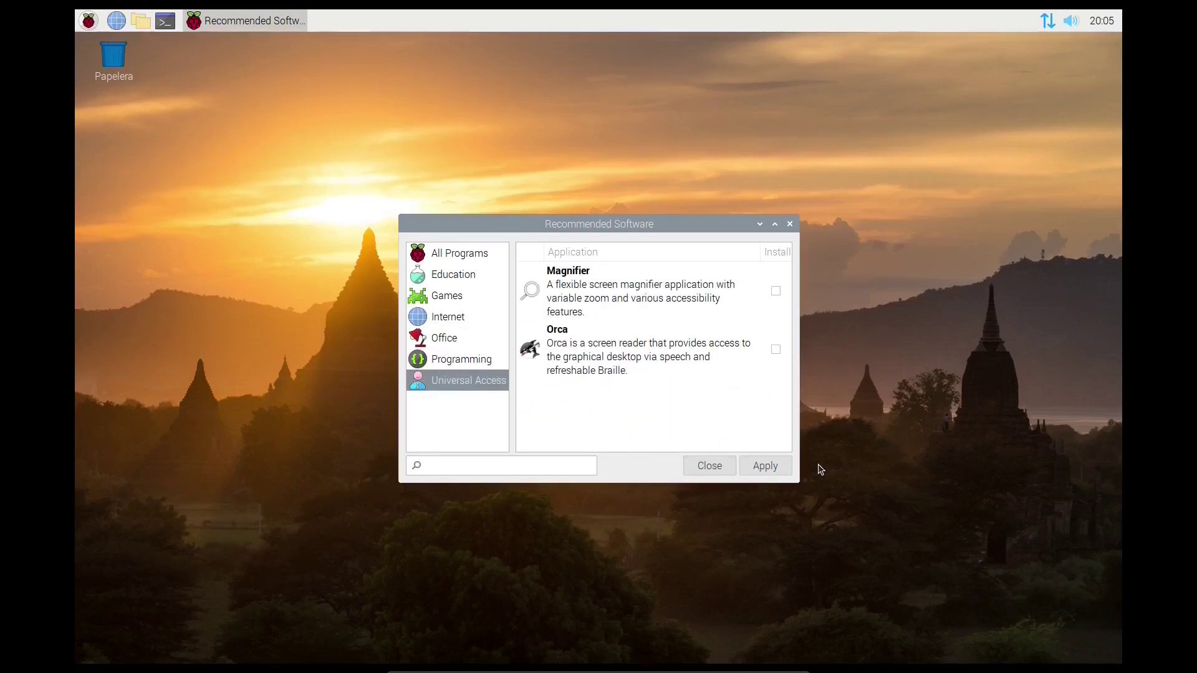
left_click(699, 470)
Step: Open Add / Remove Software from the preferences and browse the packages in the games category (Juegos)
left_click(89, 20)
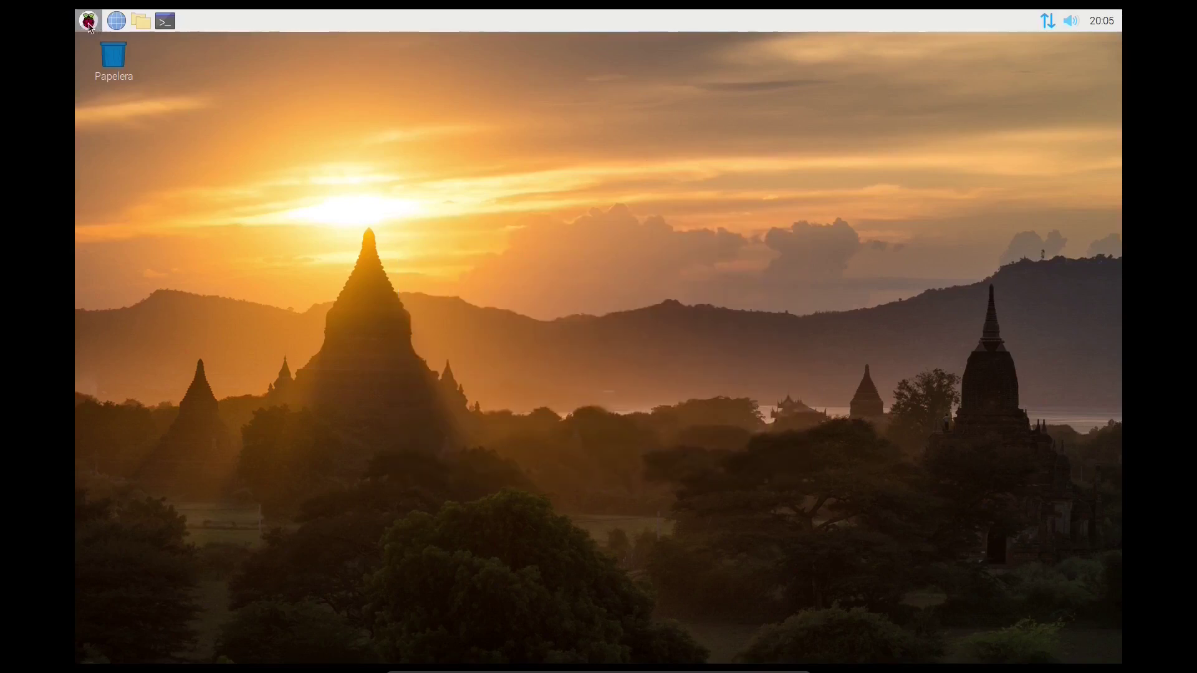
mouse_move(164, 263)
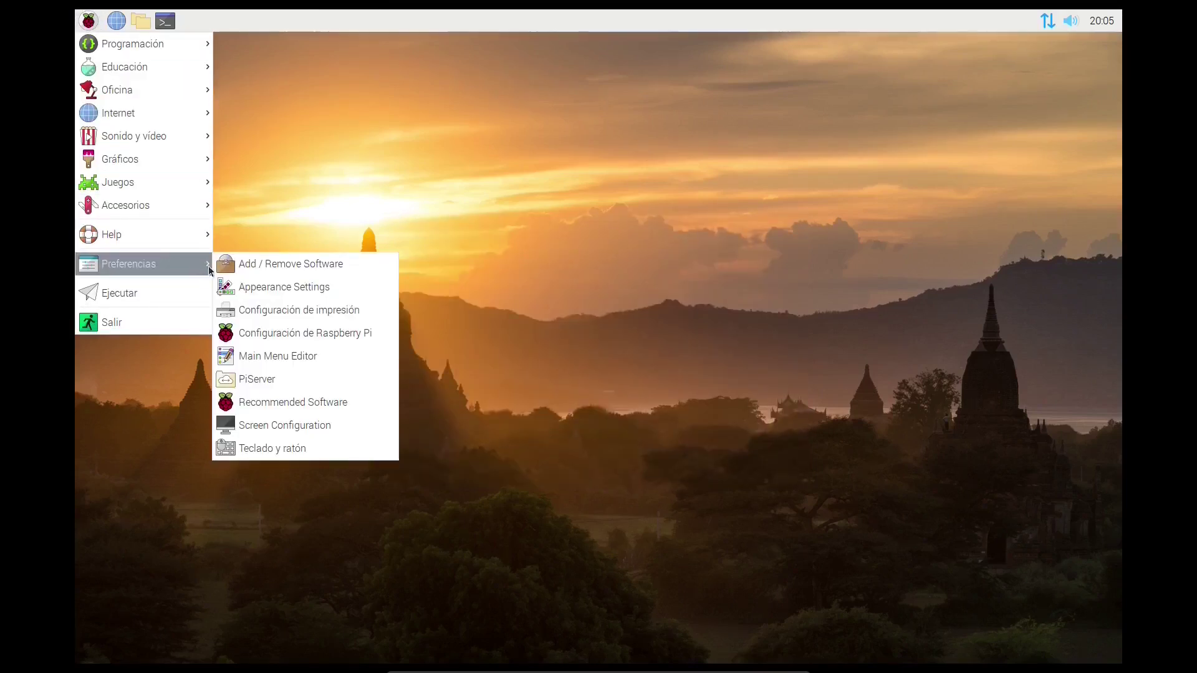
left_click(301, 265)
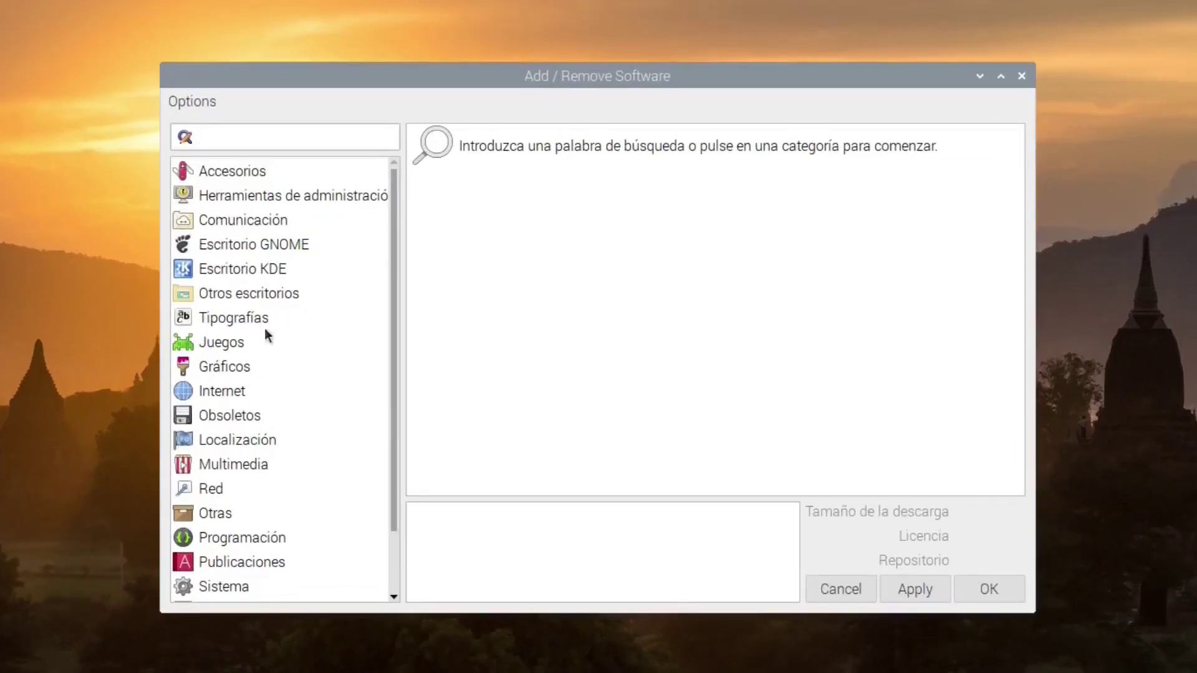
left_click(244, 343)
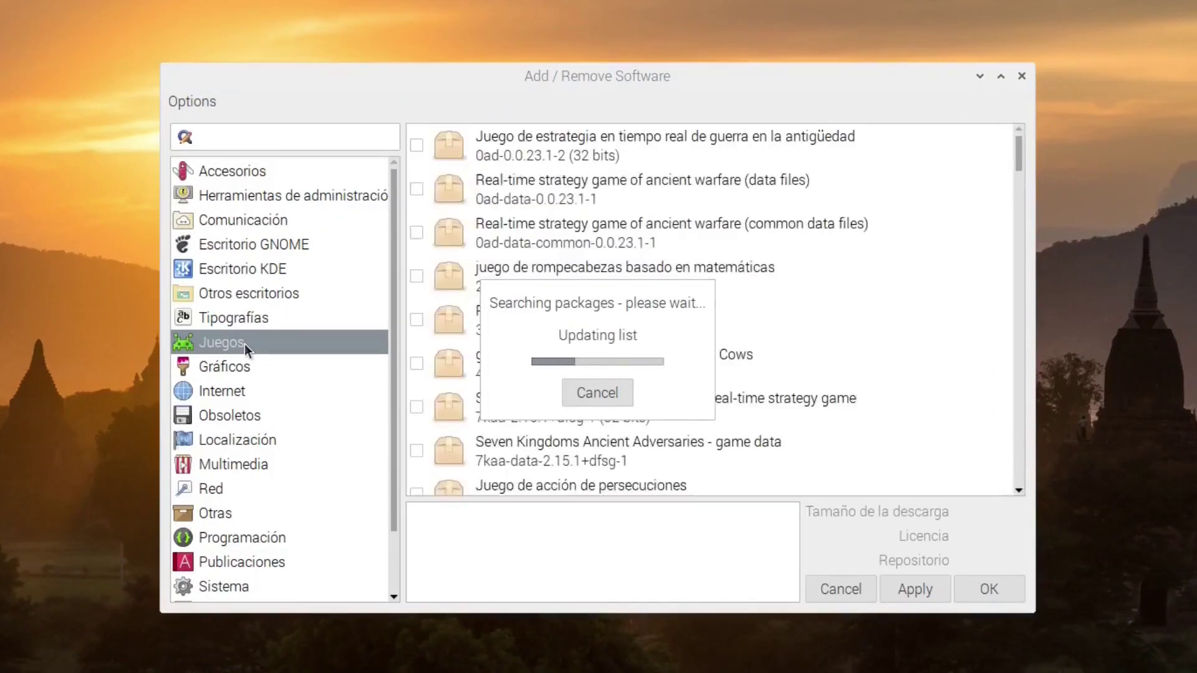
scroll(606, 362, "down", 10)
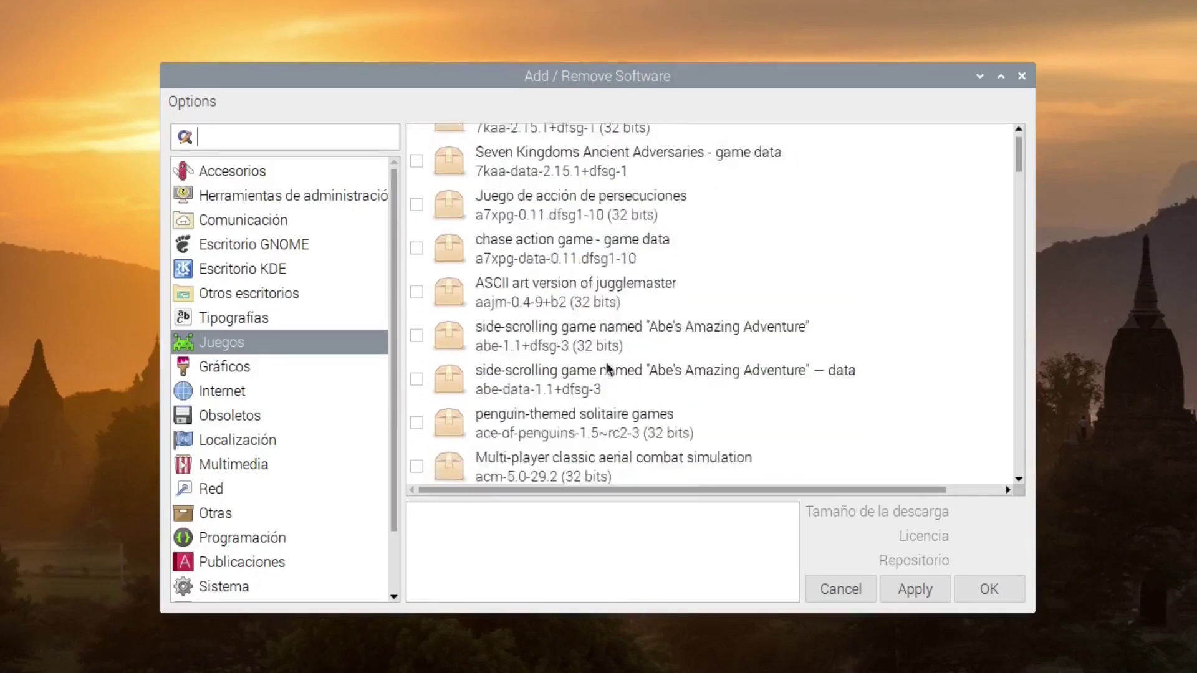
scroll(606, 361, "down", 5)
Step: Search the available packages for openarena
left_click(238, 142)
type("ope")
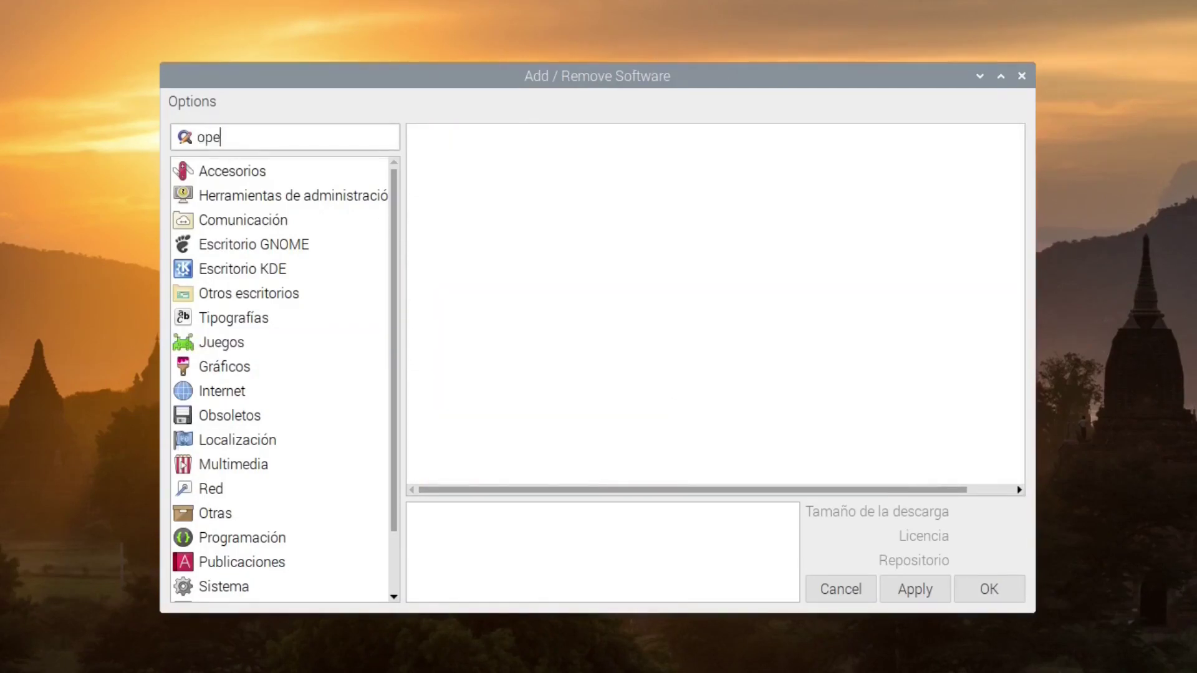
type("n arena")
scroll(752, 354, "down", 5)
key("Left")
key("Left")
key("Left")
key("Left")
key("Left")
key("BackSpace")
Step: View the details of the openarena fast-paced 3D first-person shooter package, mark it for installation and clear the mark again
left_click(665, 335)
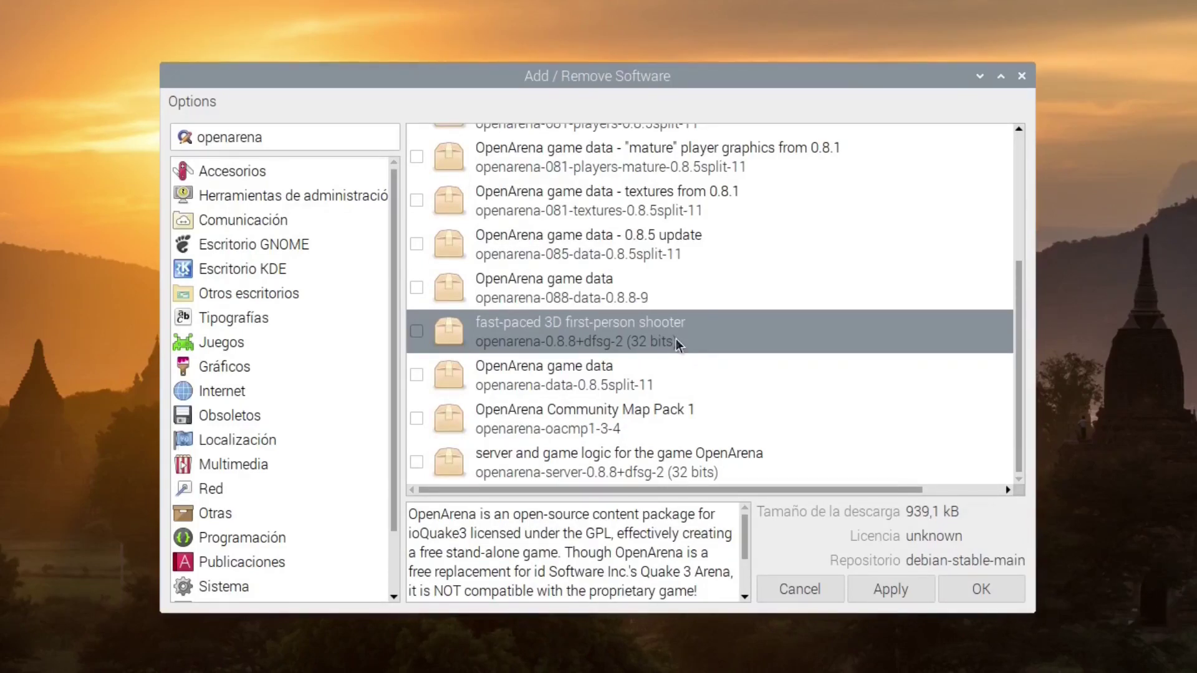
left_click(417, 330)
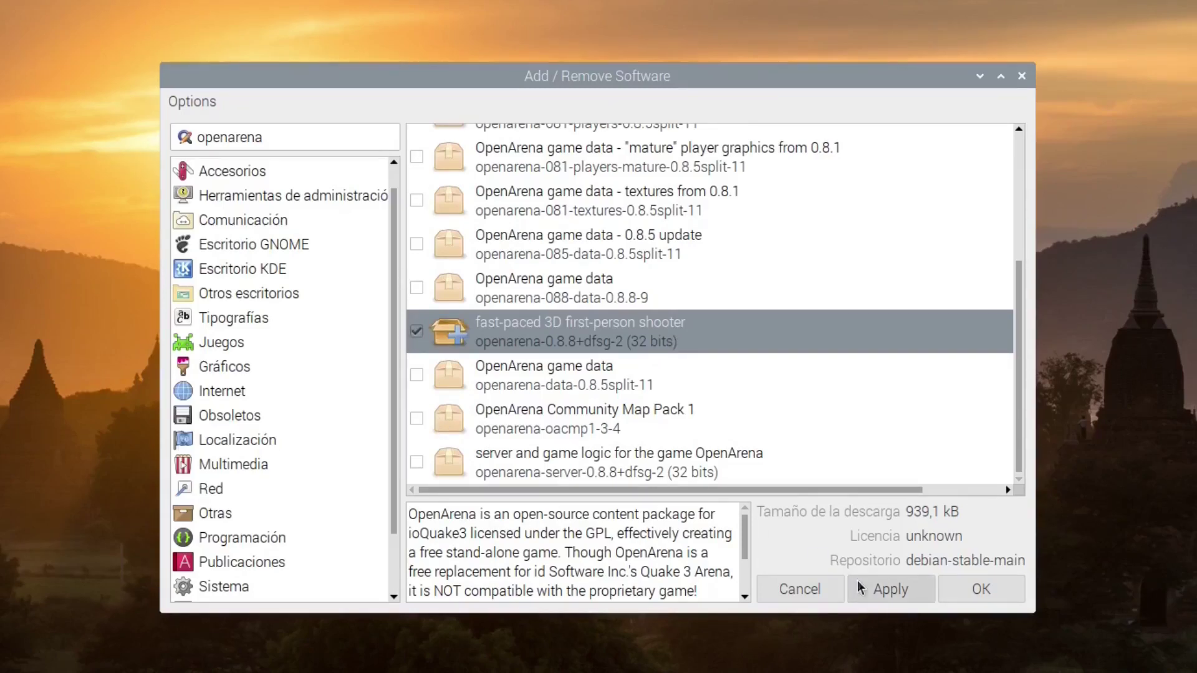
left_click(418, 332)
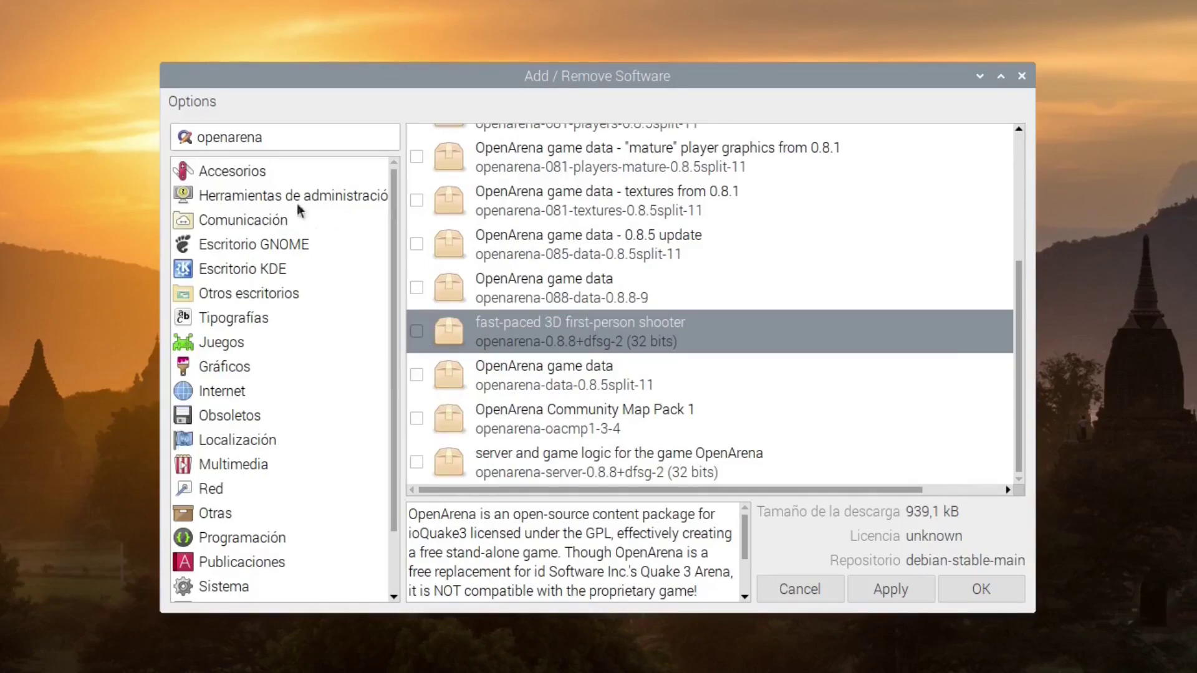
Step: Browse the accessories (Accesorios) and fonts (Tipografías) packages and view the details of the dvi2ps-fontdata-a2n font package
left_click(280, 172)
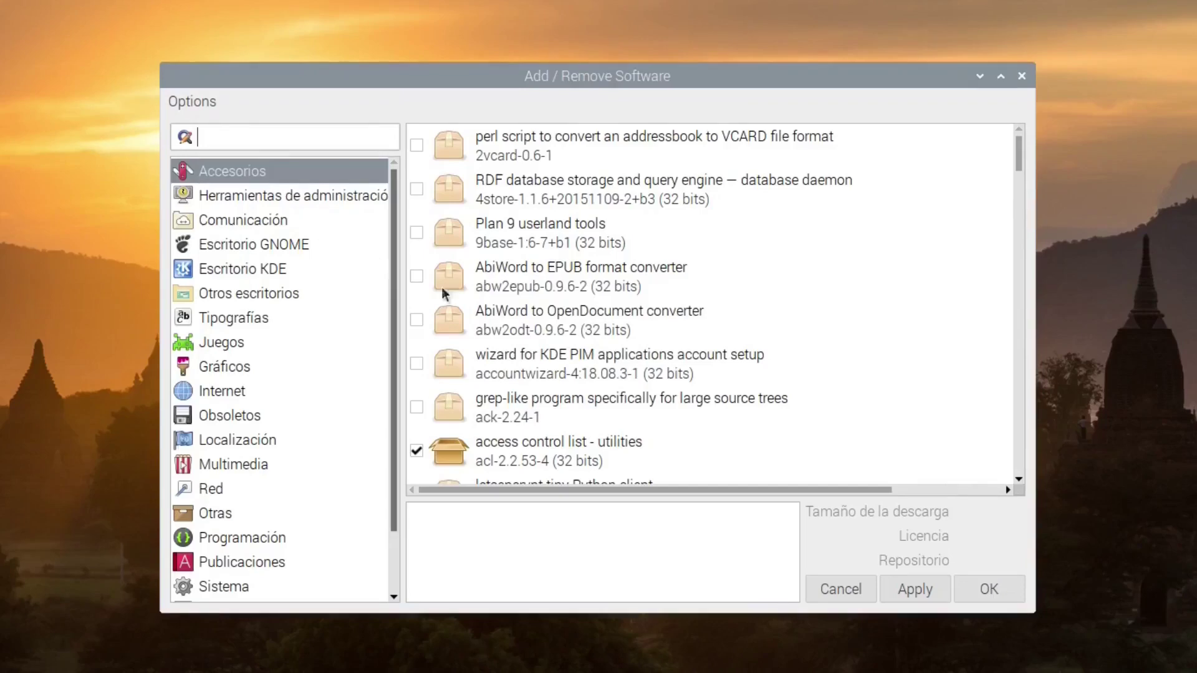
scroll(618, 329, "down", 4)
scroll(619, 329, "down", 2)
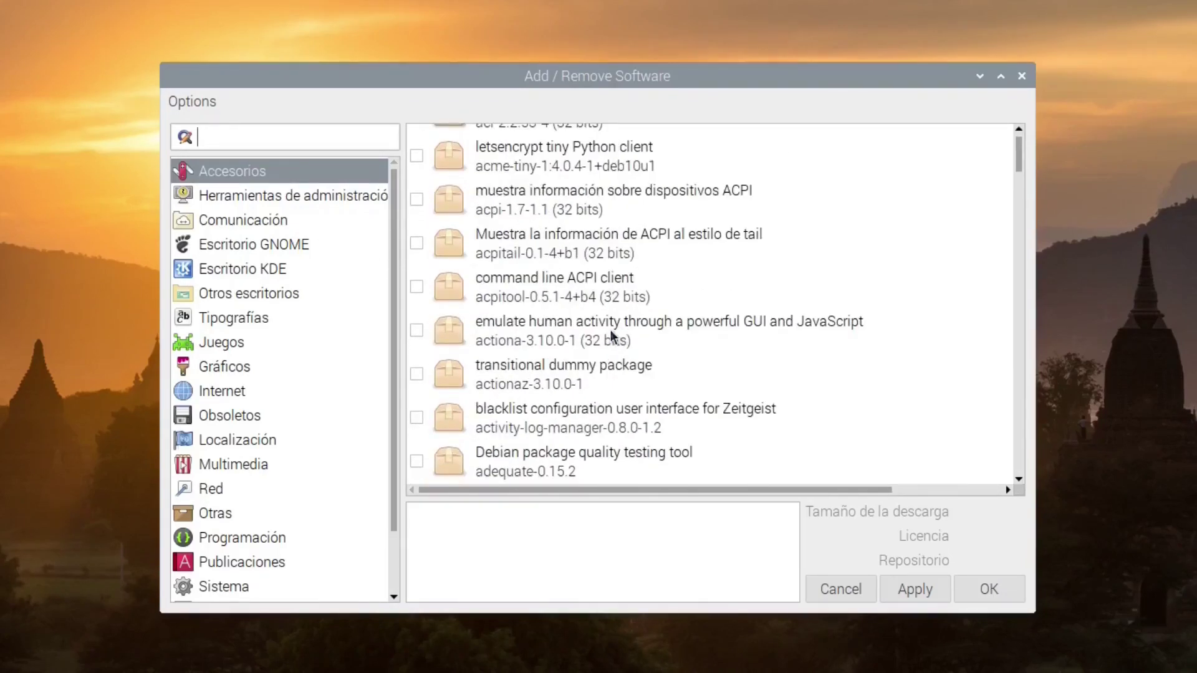
left_click(249, 321)
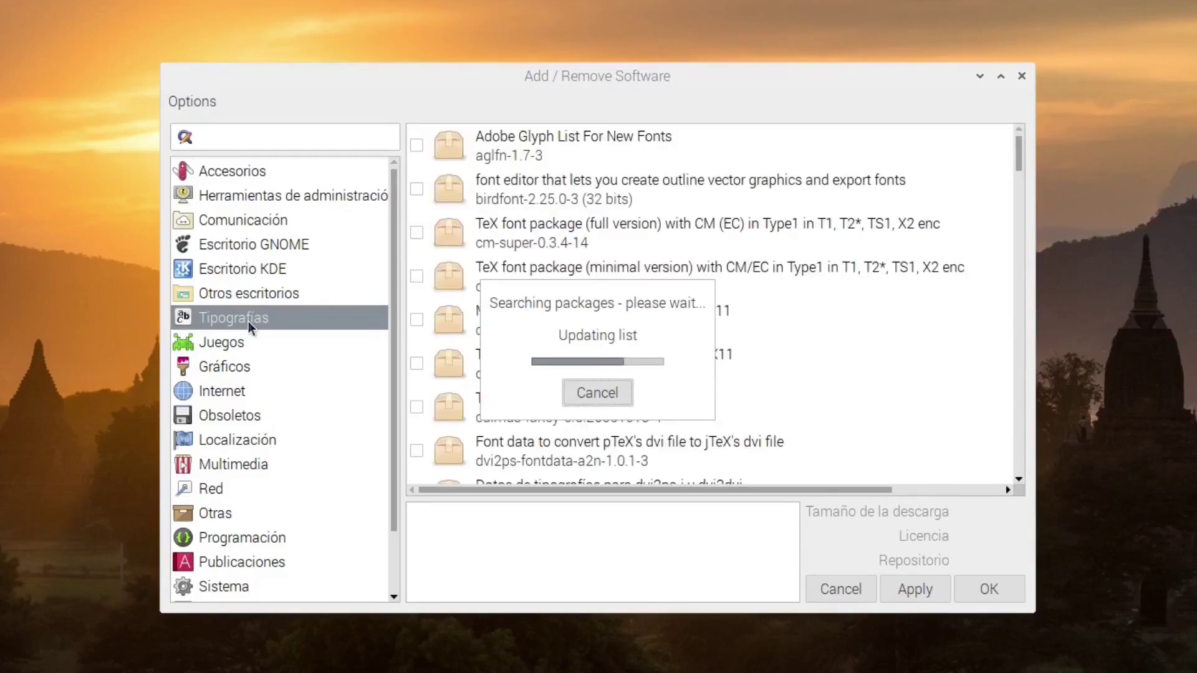
scroll(621, 376, "down", 1)
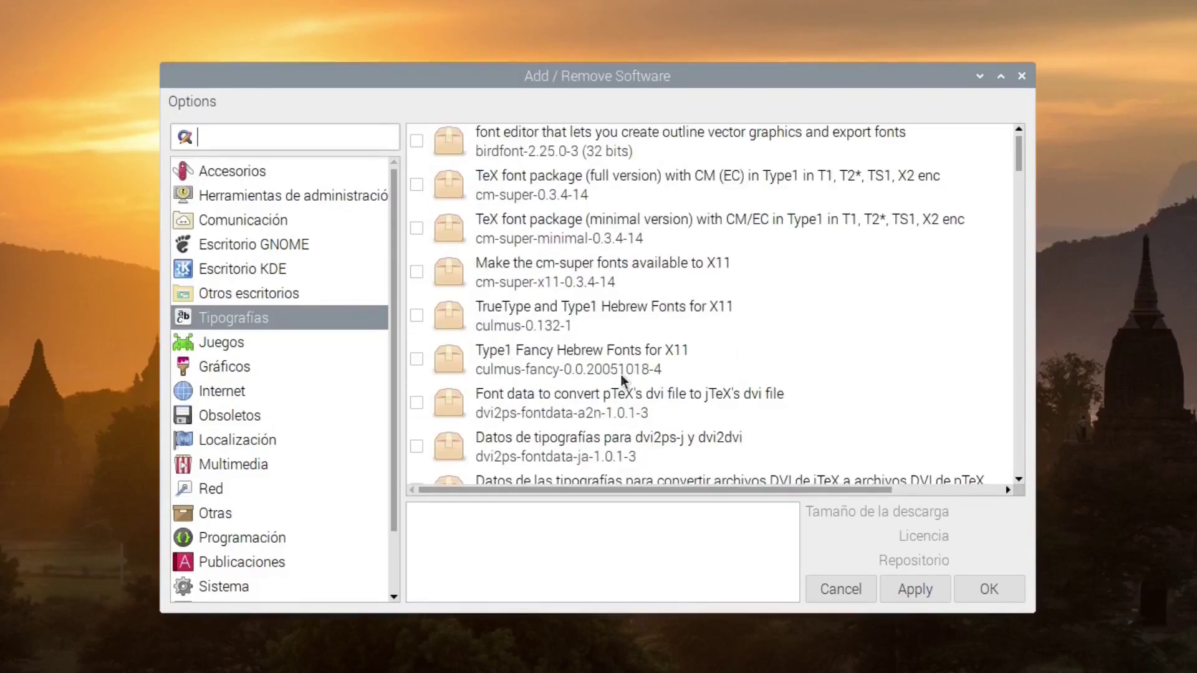
left_click(585, 395)
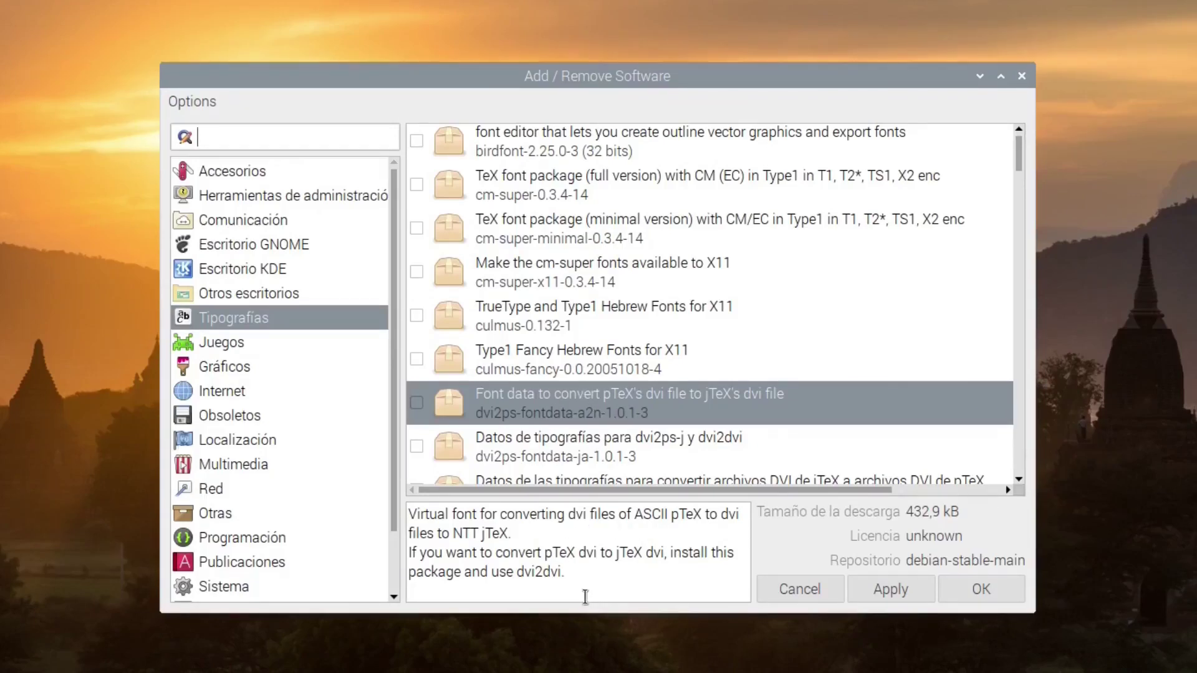
Step: List the graphics packages (Gráficos) and search for gimp
left_click(253, 366)
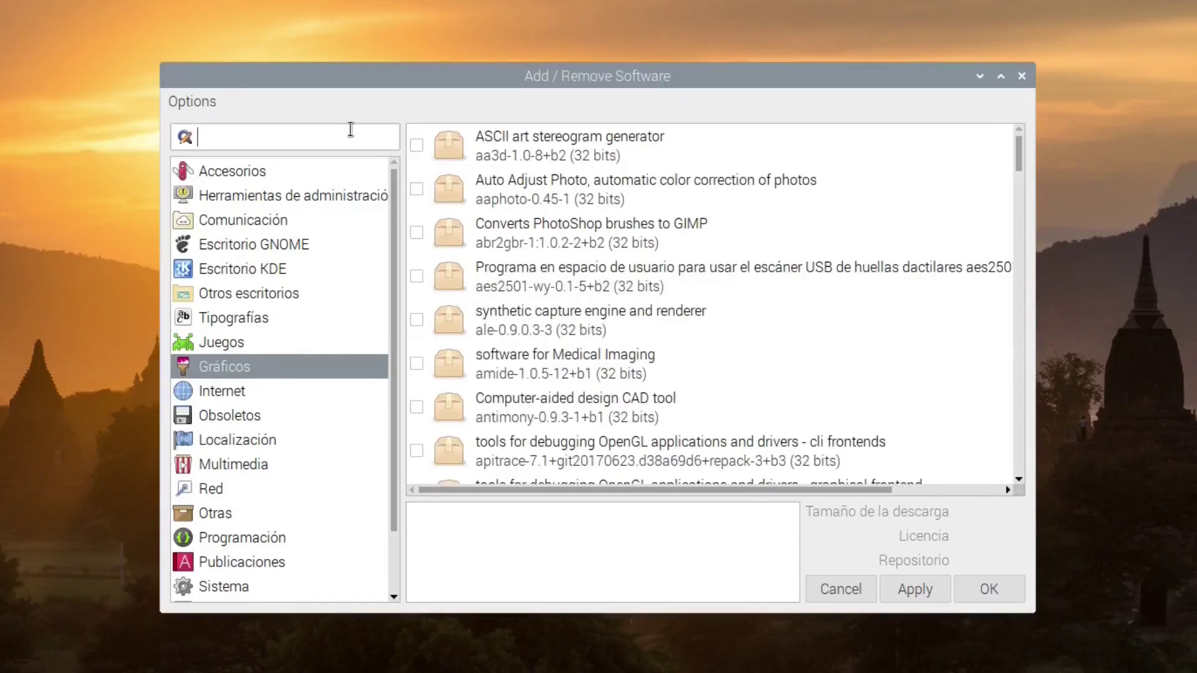
type("gimp")
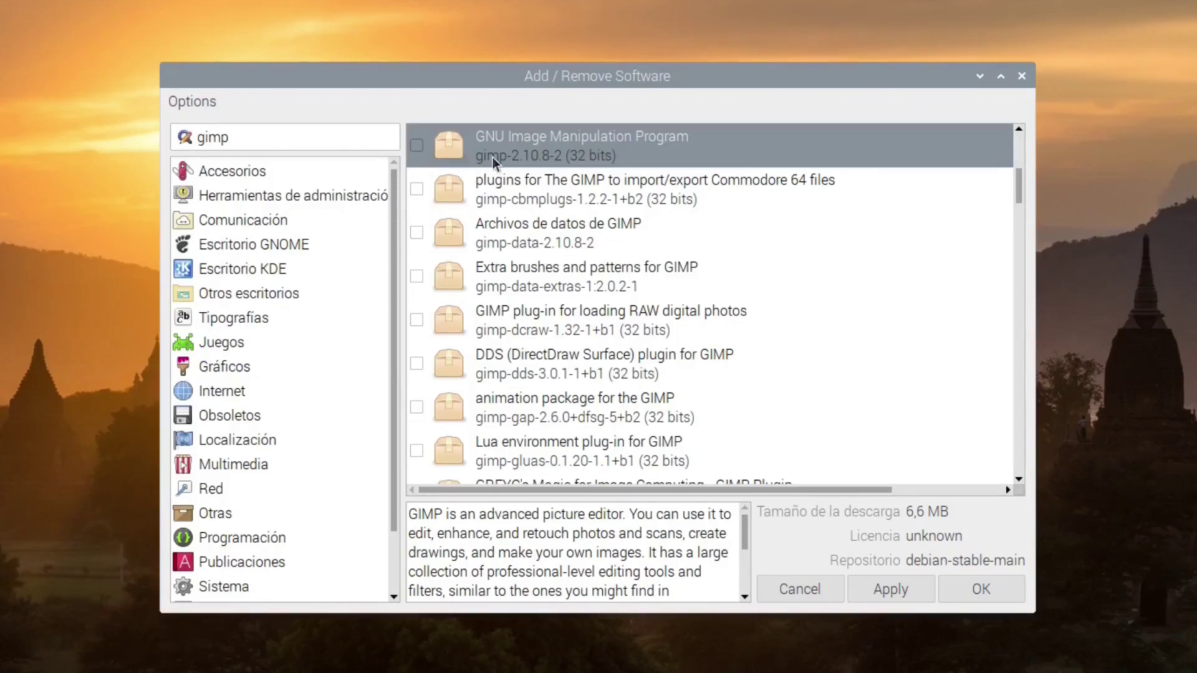
Step: Mark the GNU Image Manipulation Program package for installation and clear the mark again
left_click(415, 146)
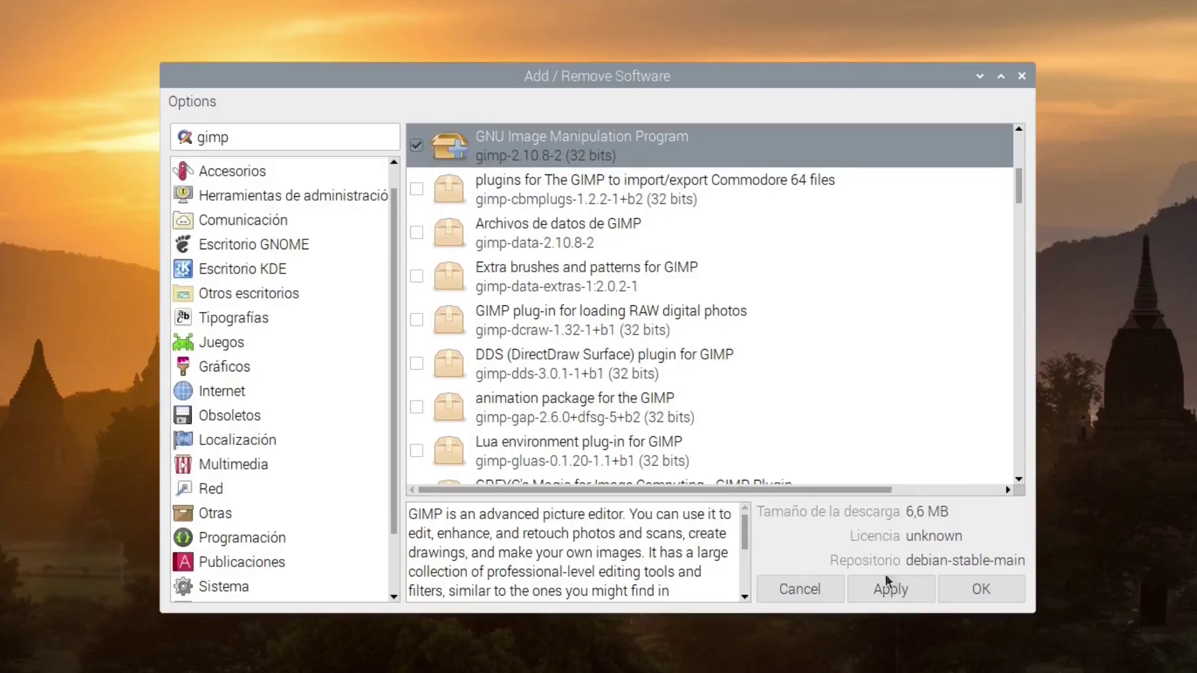
left_click(416, 145)
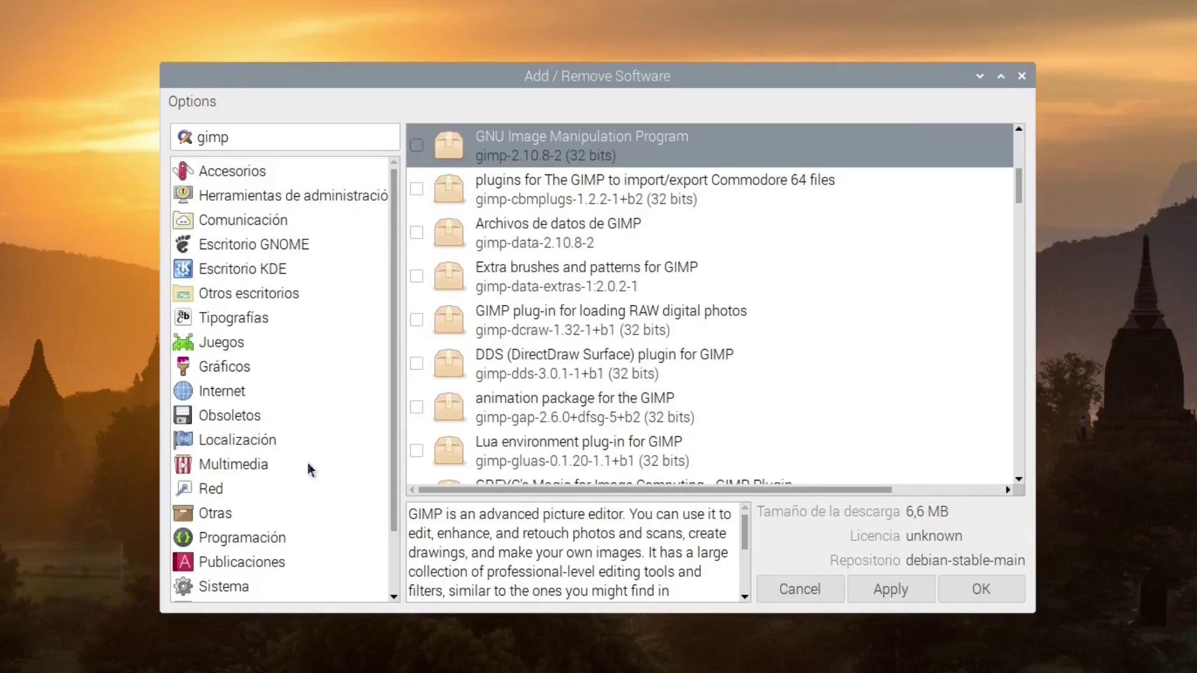
Step: Browse the localization (Localización), obsolete (Obsoletos), multimedia and network (Red) package categories
left_click(301, 440)
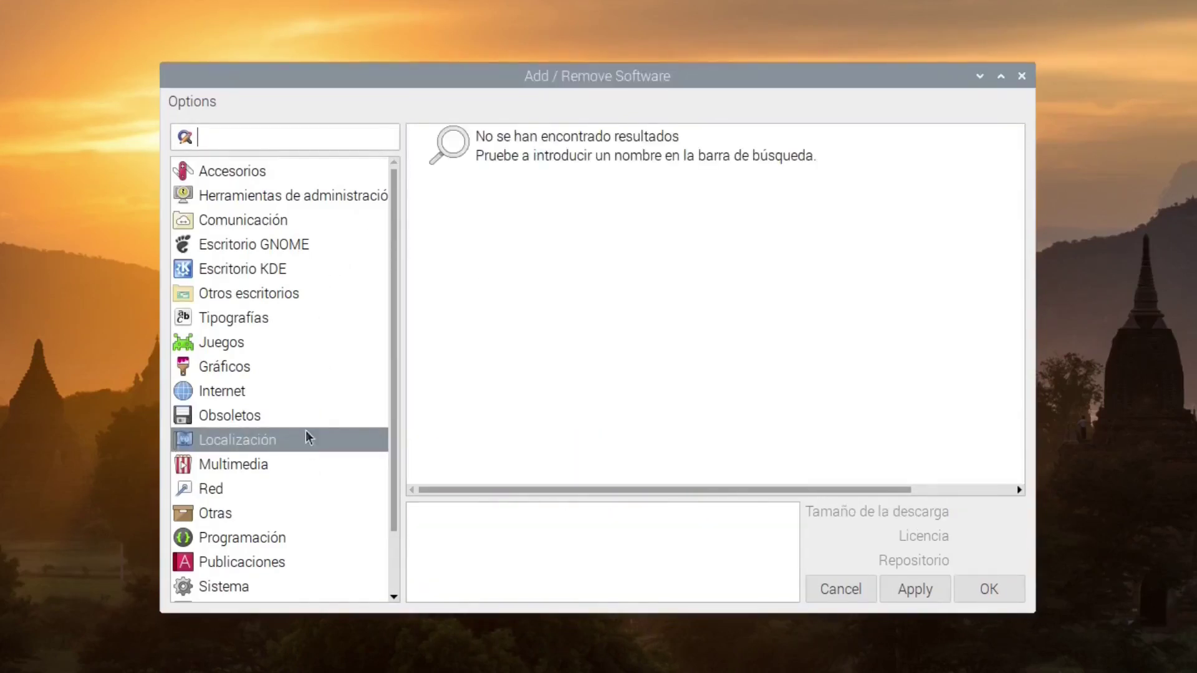
left_click(310, 415)
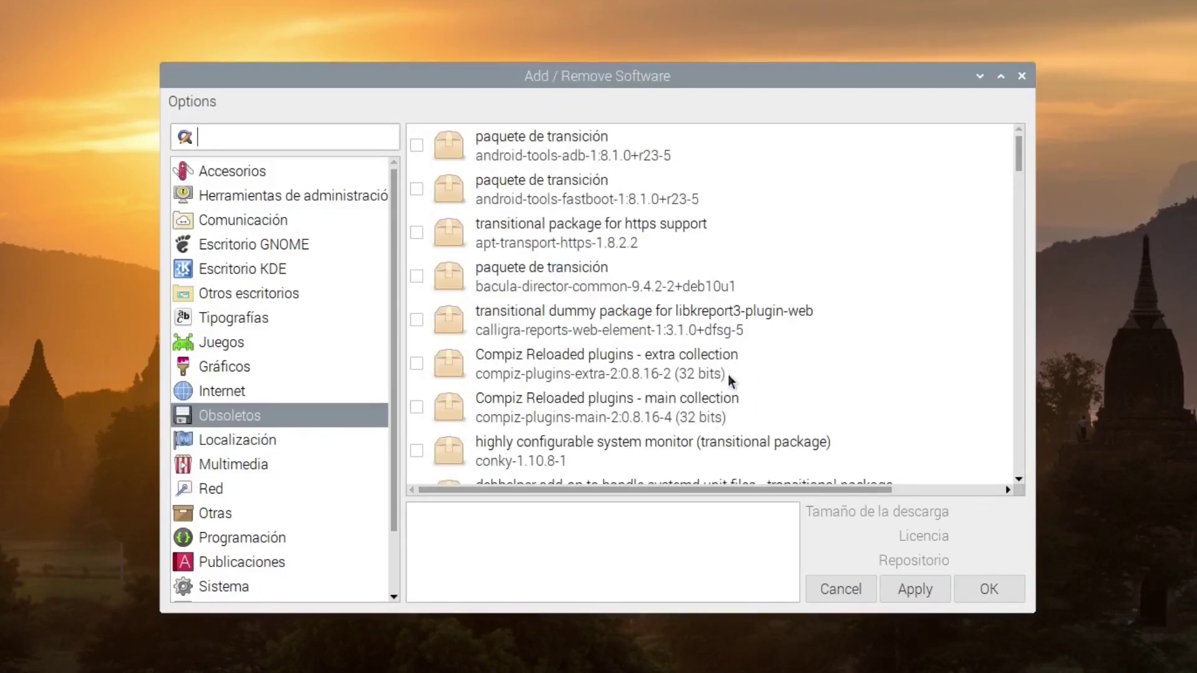
left_click(325, 463)
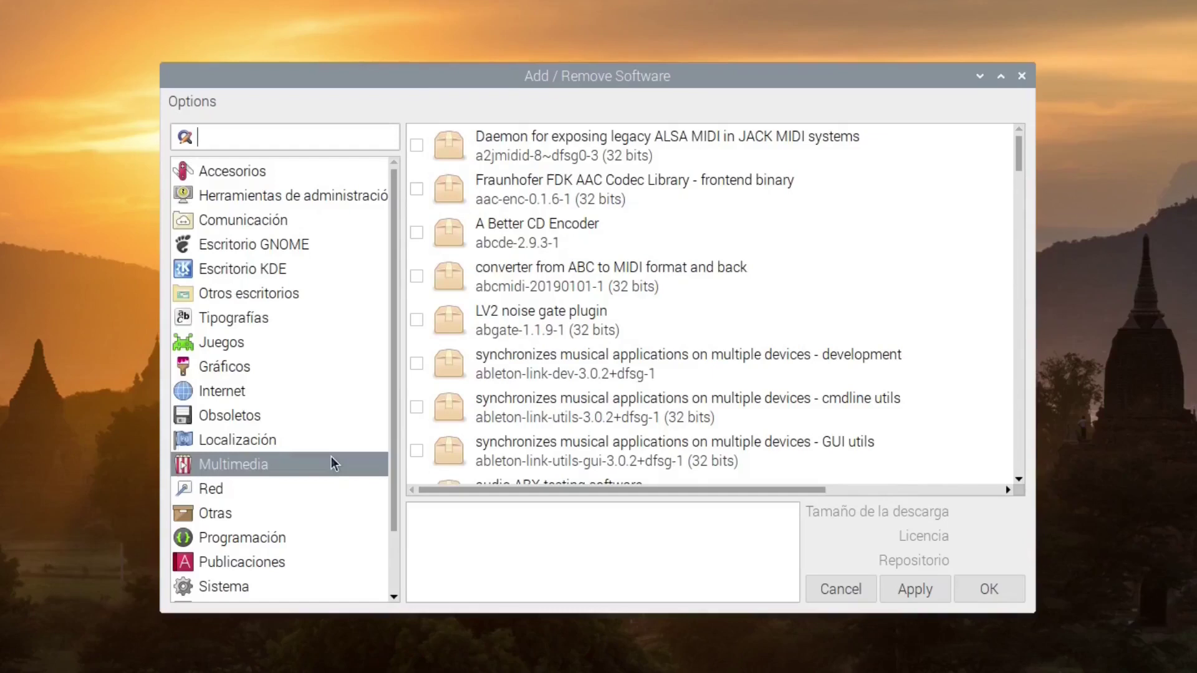
left_click(342, 483)
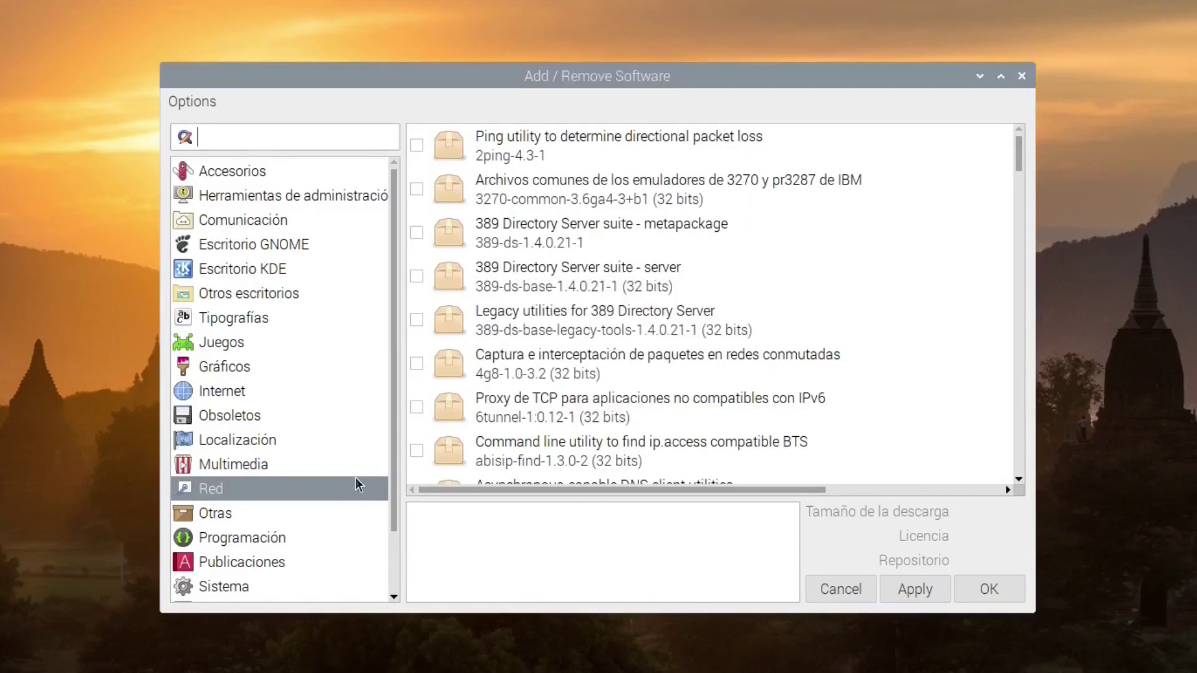
Step: List the electronics packages (Electrónica), read the arduino-mk package description and close the software installer without installing anything
scroll(314, 471, "down", 3)
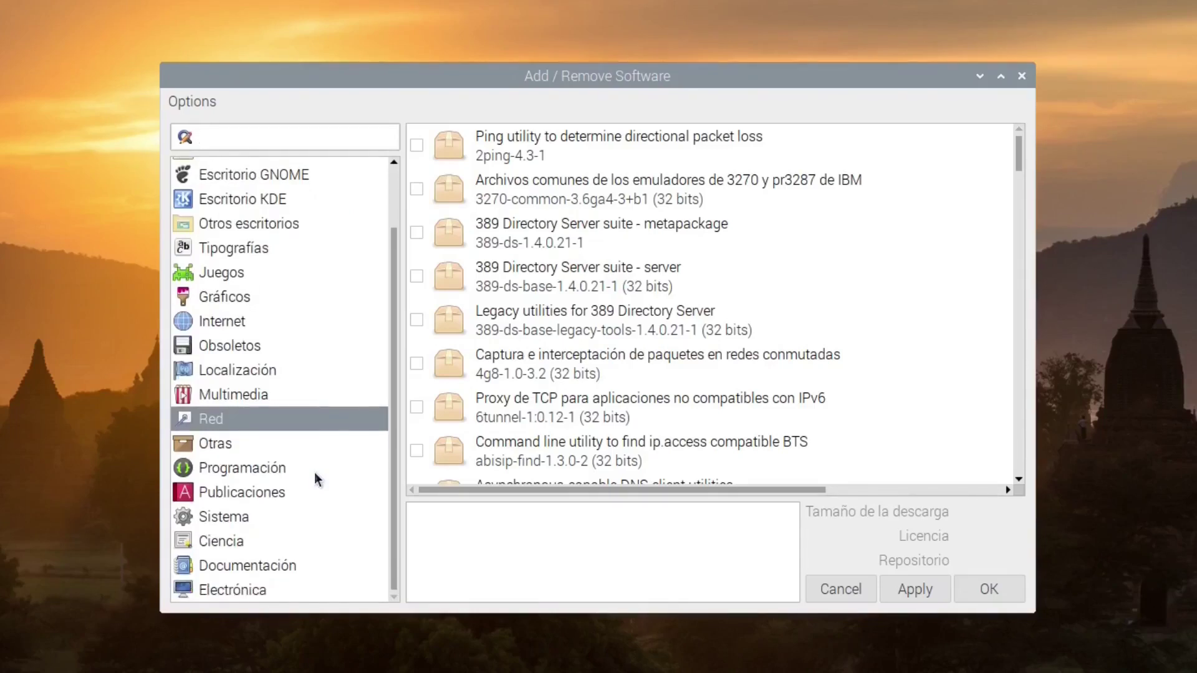
left_click(268, 587)
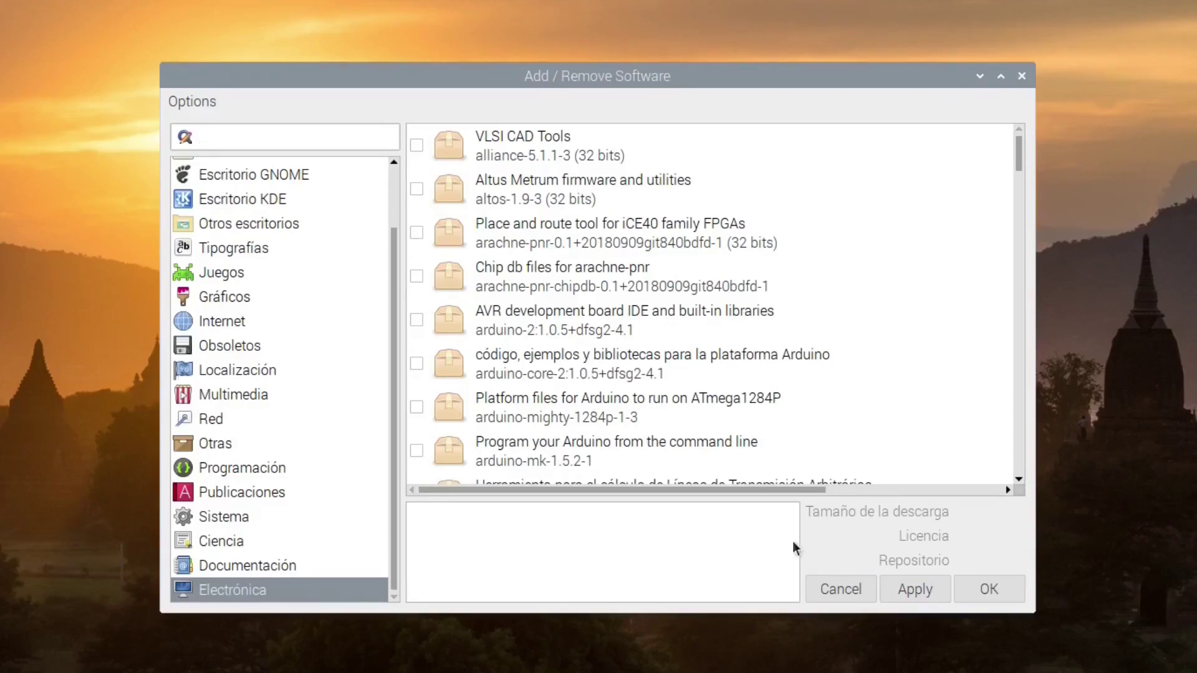
left_click(623, 464)
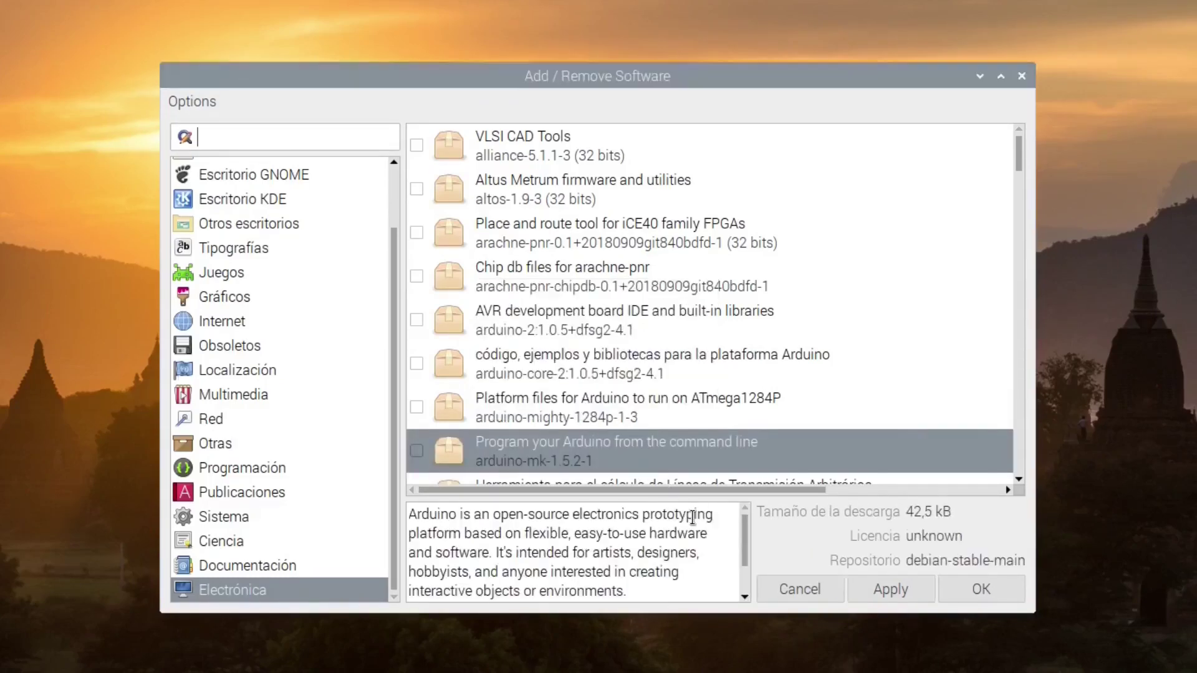
scroll(742, 536, "down", 1)
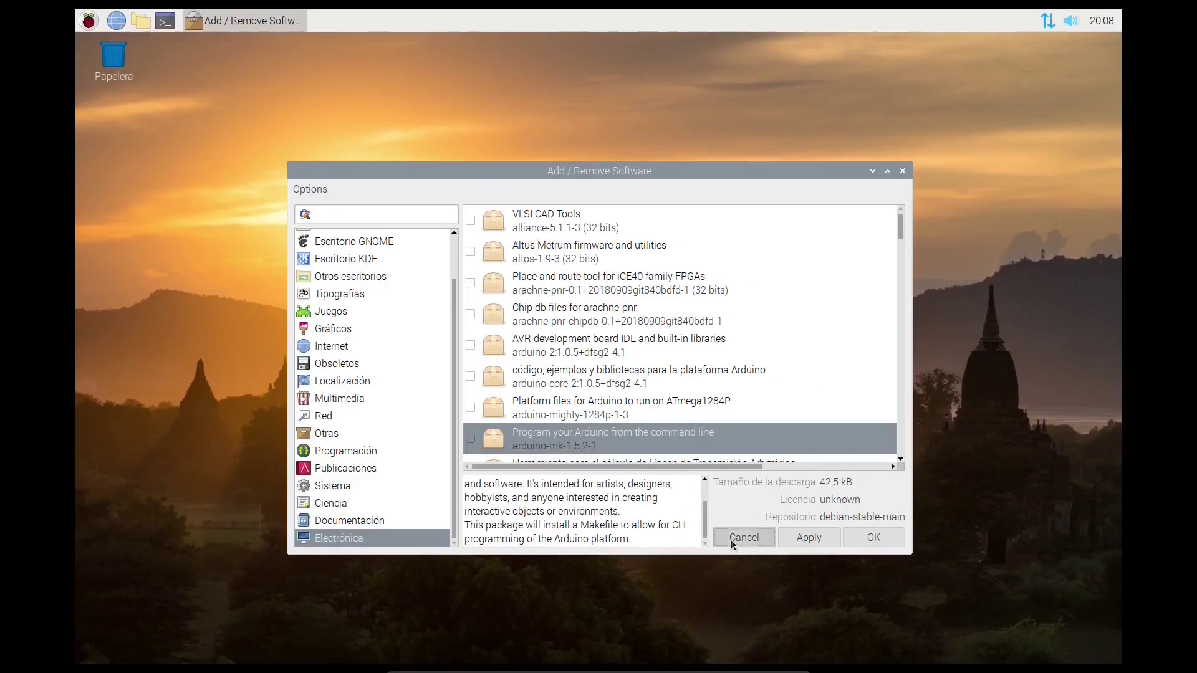
left_click(732, 539)
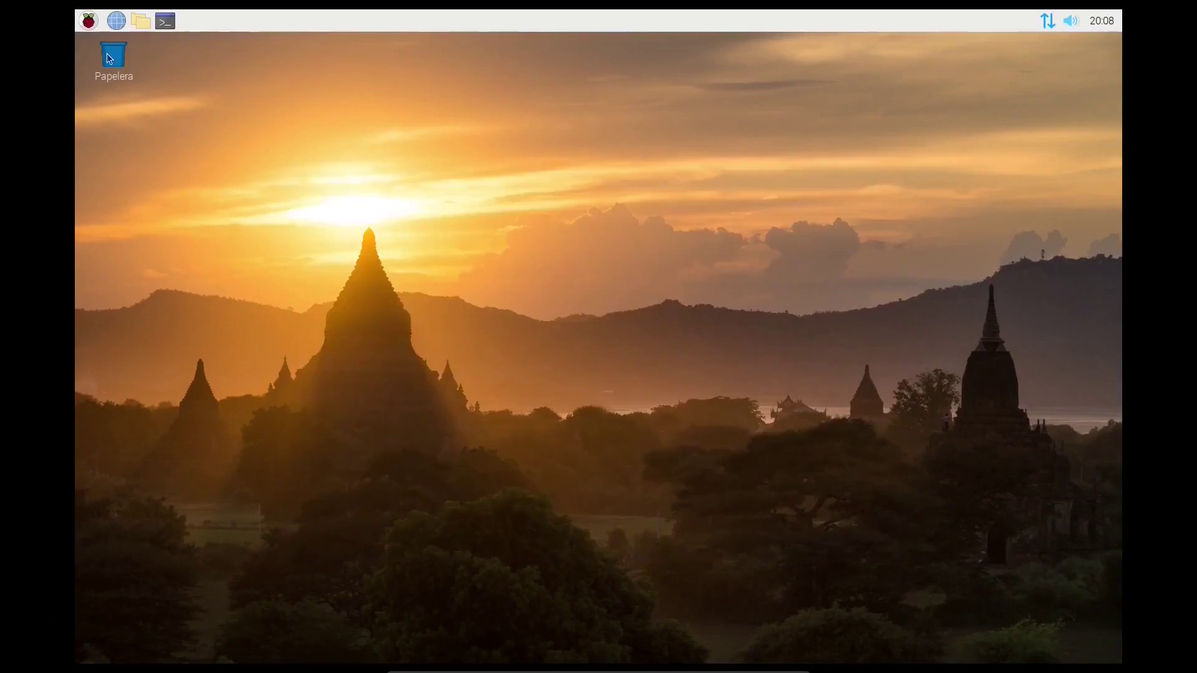
Step: Open the desktop's Appearance Settings
left_click(89, 23)
mouse_move(169, 269)
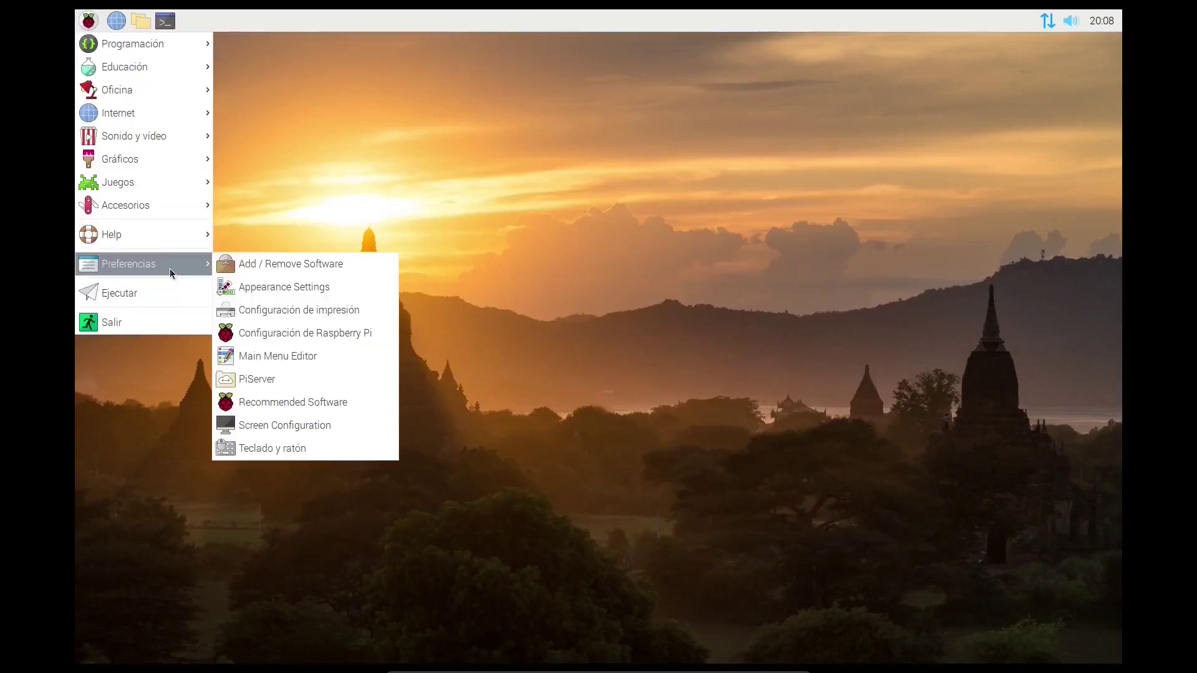
left_click(253, 282)
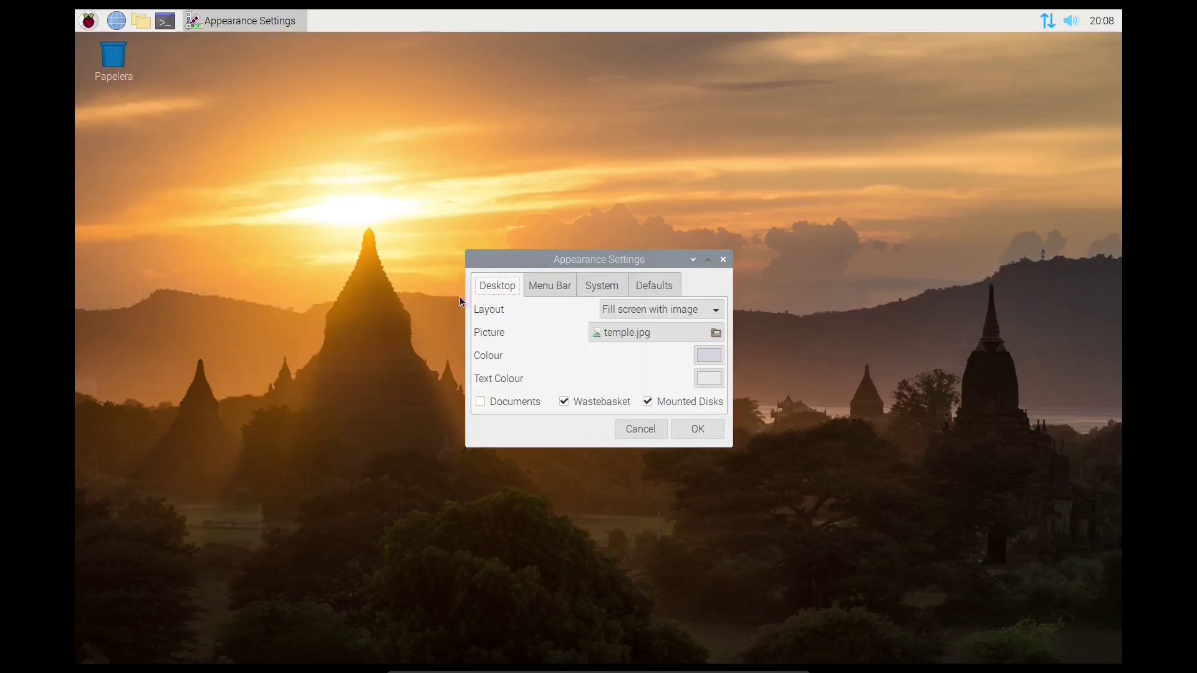
Step: Try sand.jpg, road.jpg and raspberry-pi-logo.png from the rpd-wallpaper folder as the desktop picture
left_click(617, 332)
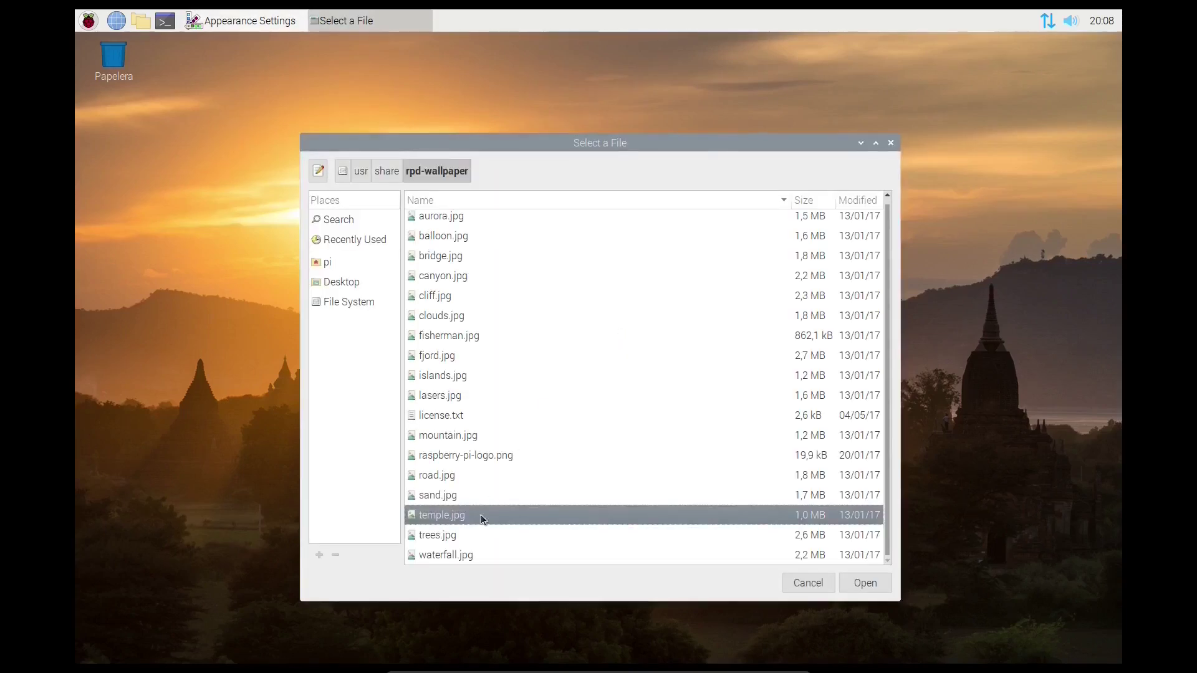
left_click(480, 498)
double_click(477, 495)
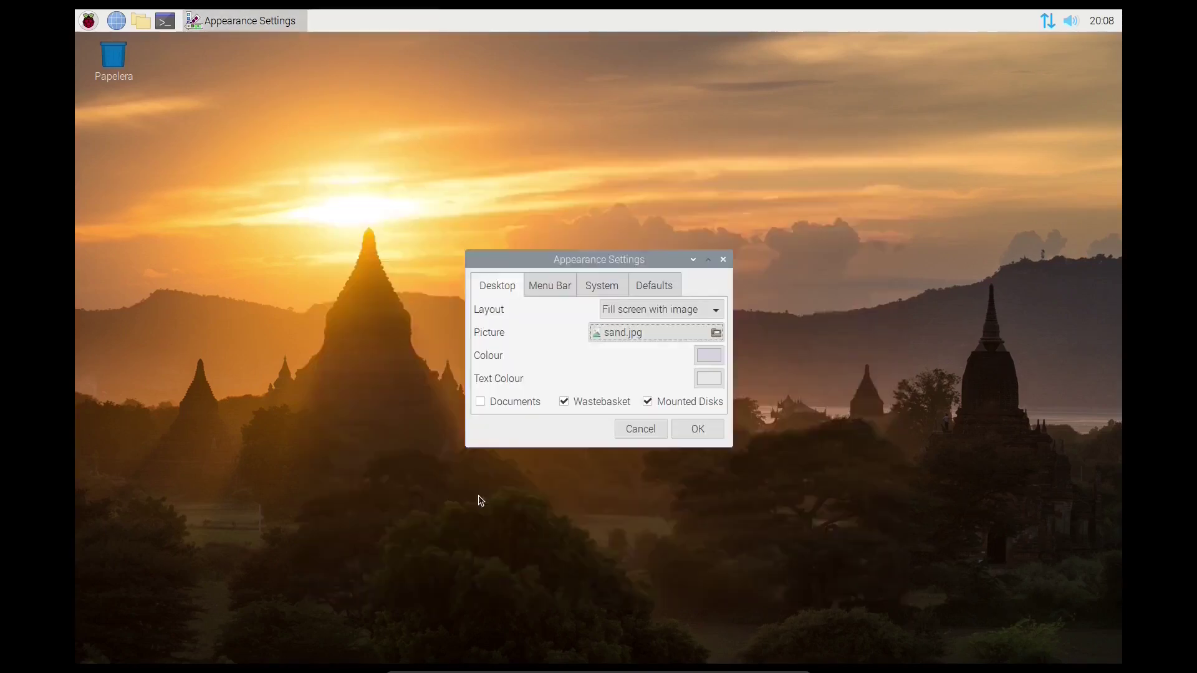
left_click(686, 332)
double_click(442, 475)
left_click(684, 334)
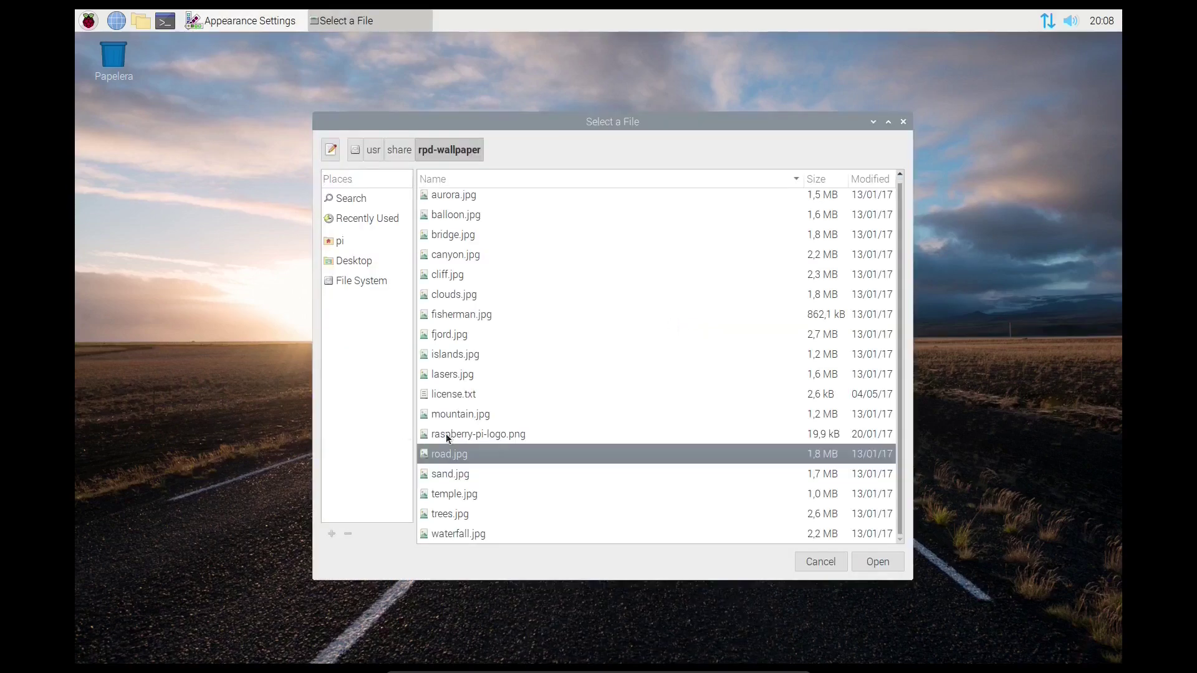
double_click(446, 433)
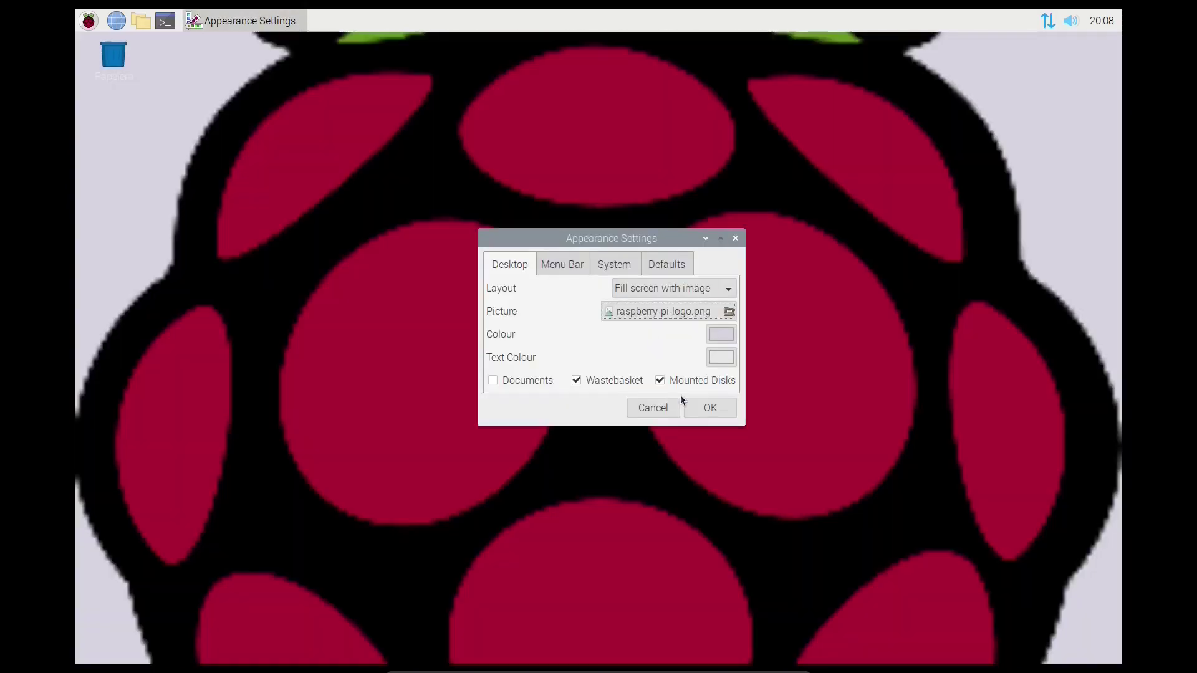
Step: Try mountain.jpg, lasers.jpg, islands.jpg and fjord.jpg as the desktop picture
left_click(656, 312)
double_click(564, 410)
left_click(649, 312)
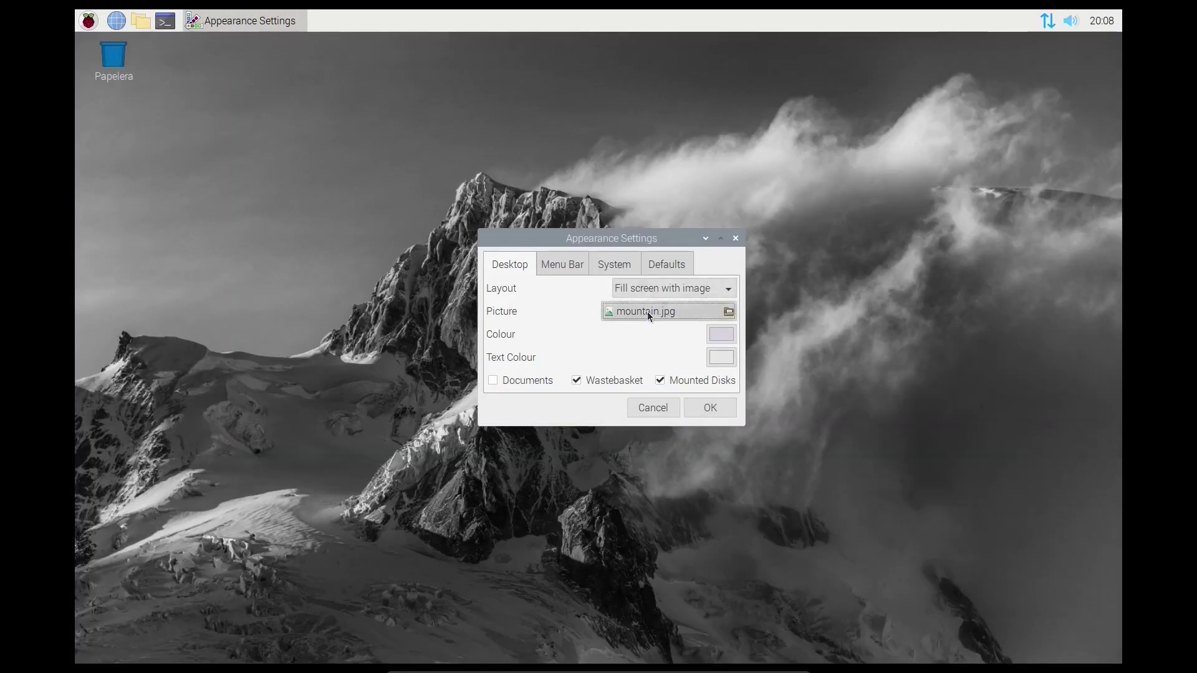
double_click(532, 372)
left_click(527, 380)
left_click(717, 311)
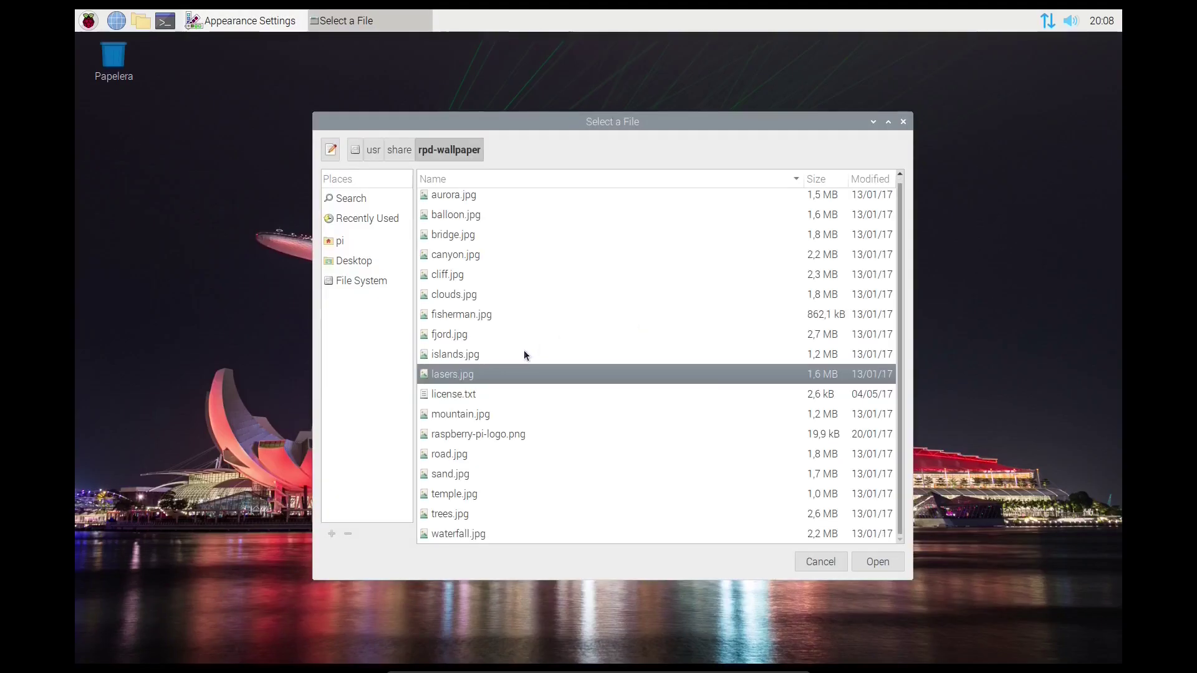
double_click(523, 349)
left_click(685, 311)
double_click(584, 332)
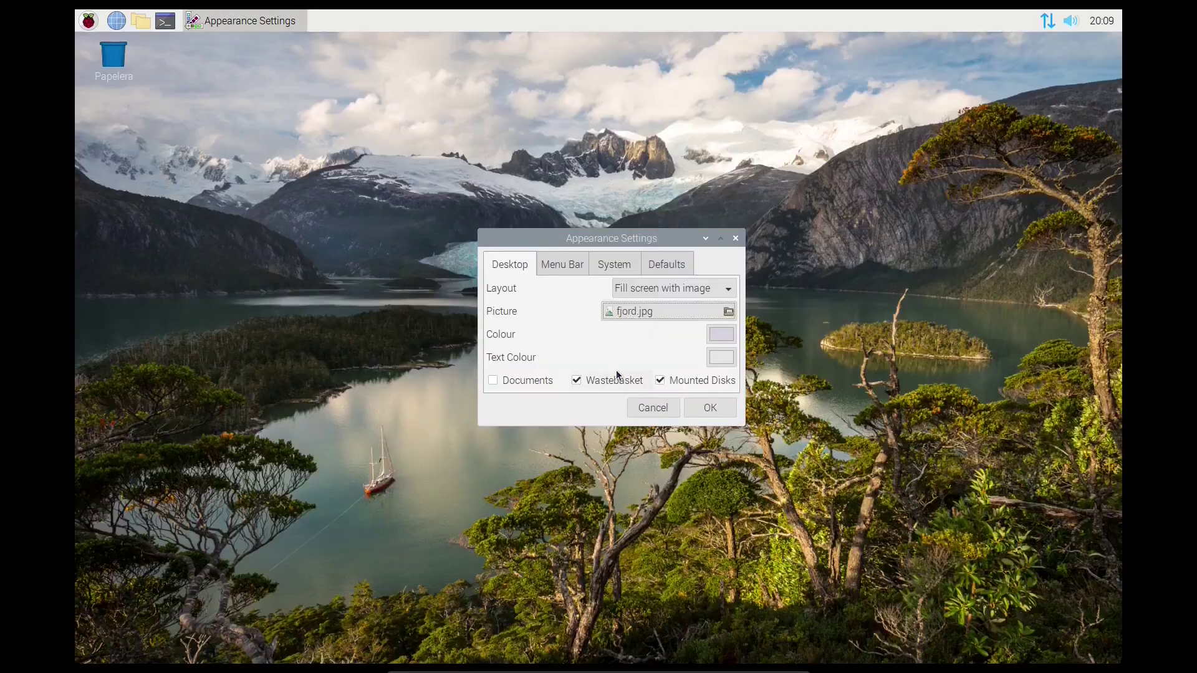
Step: Set the desktop picture to fisherman.jpg
left_click(653, 312)
left_click(611, 318)
double_click(611, 318)
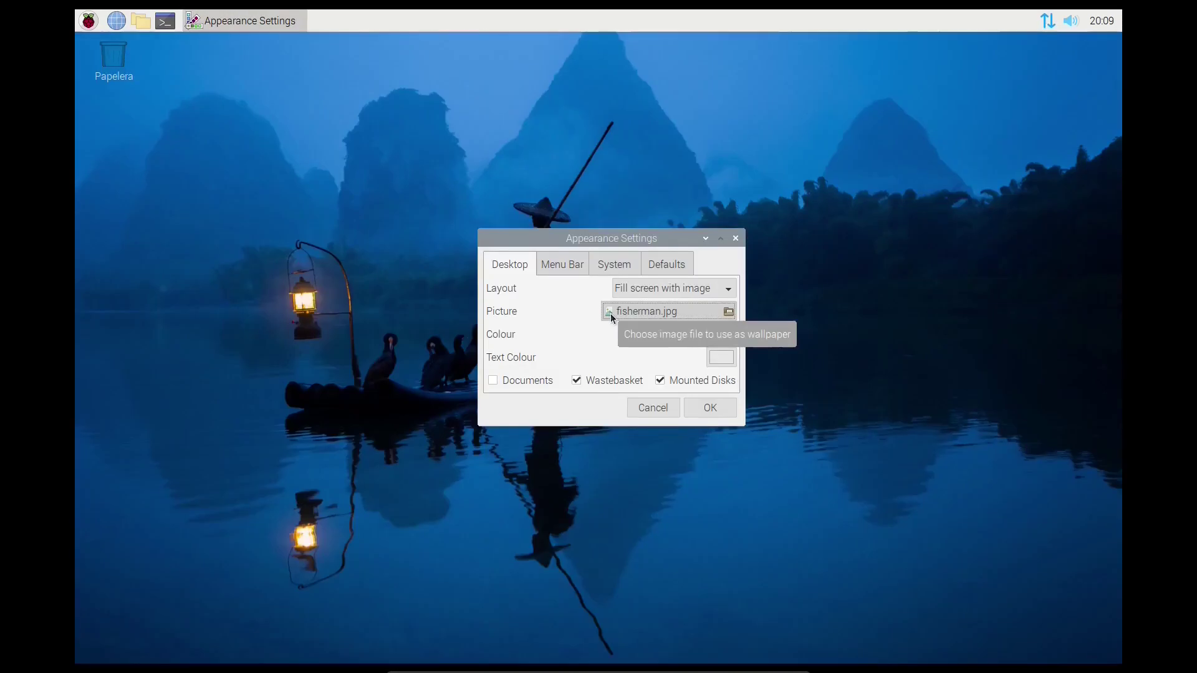
Step: Set the menu bar position to Bottom and accept the appearance settings after reviewing the System and Defaults options
left_click(563, 266)
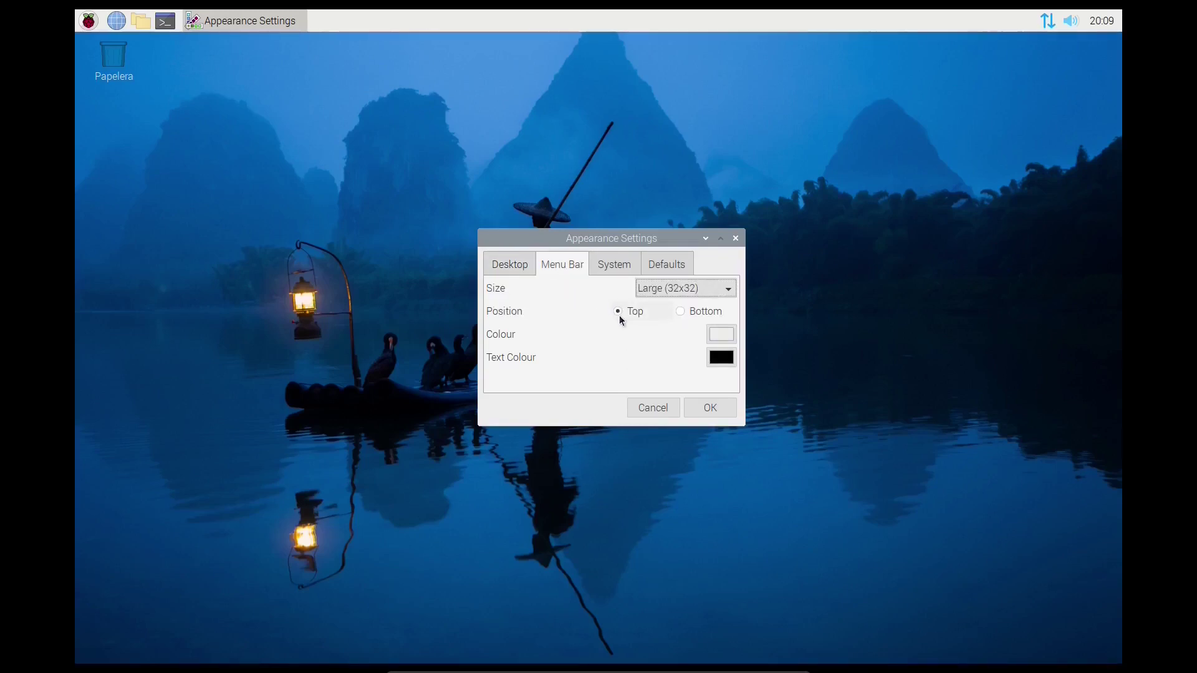
left_click(680, 311)
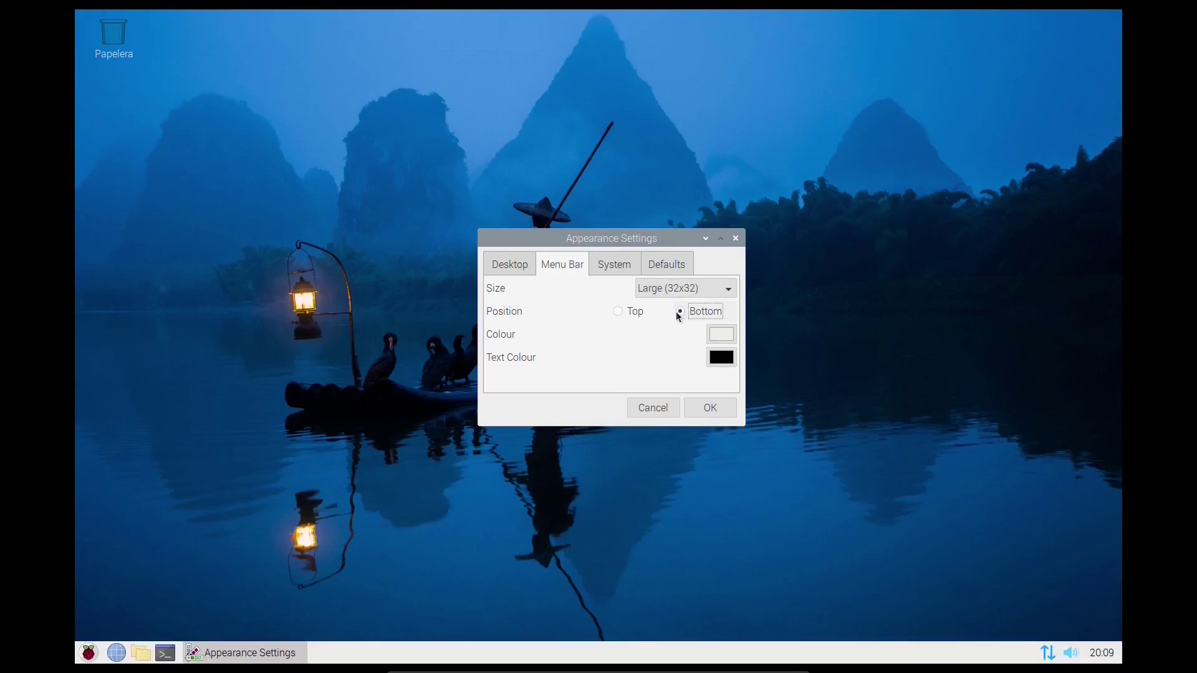
left_click(611, 268)
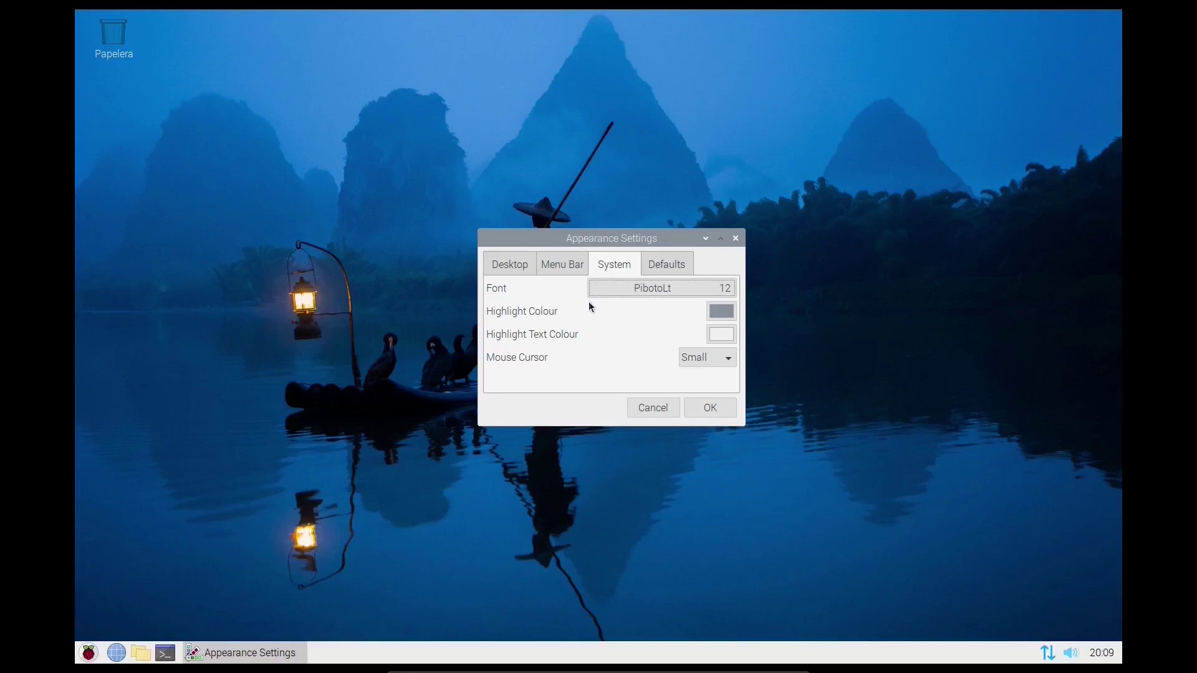
left_click(667, 266)
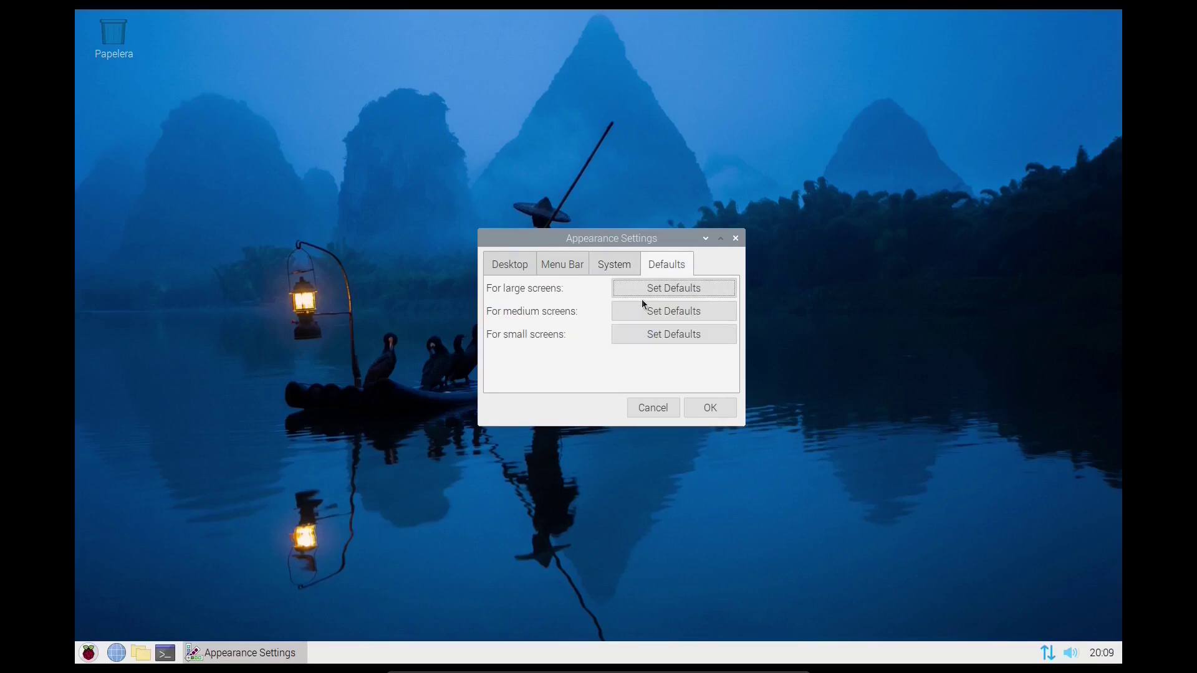
left_click(715, 413)
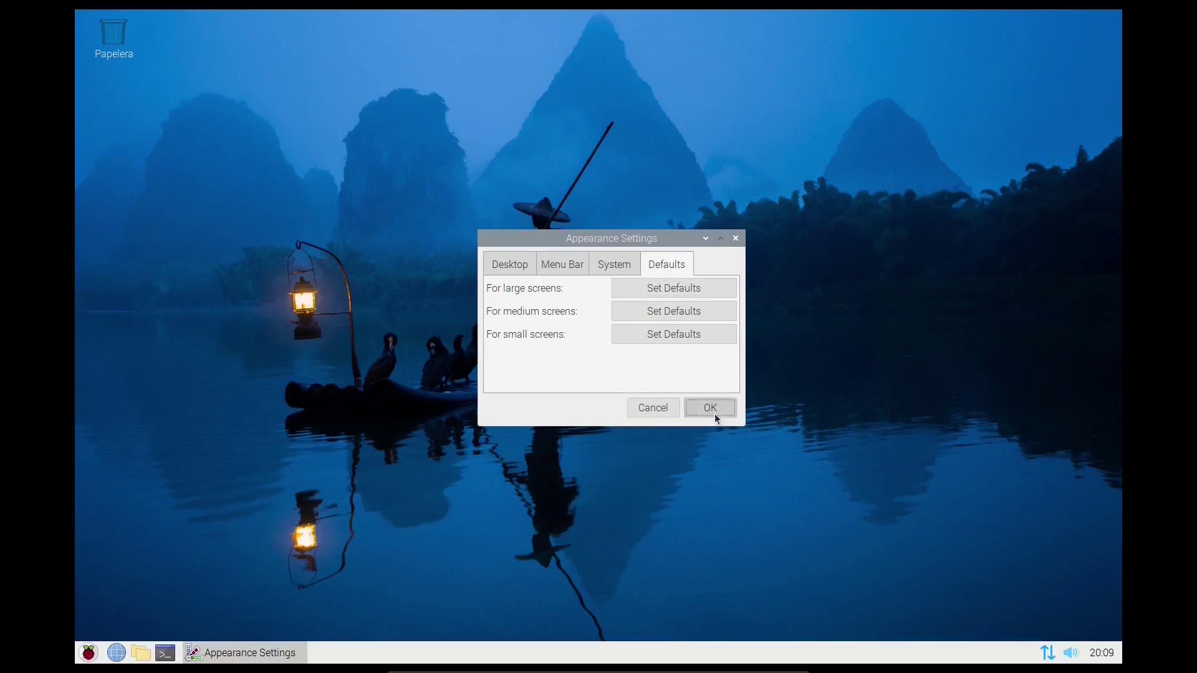
Step: Set the panel background to a solid colour (Color sólido) of #000000 with an opacity of 170 in the panel preferences
right_click(521, 654)
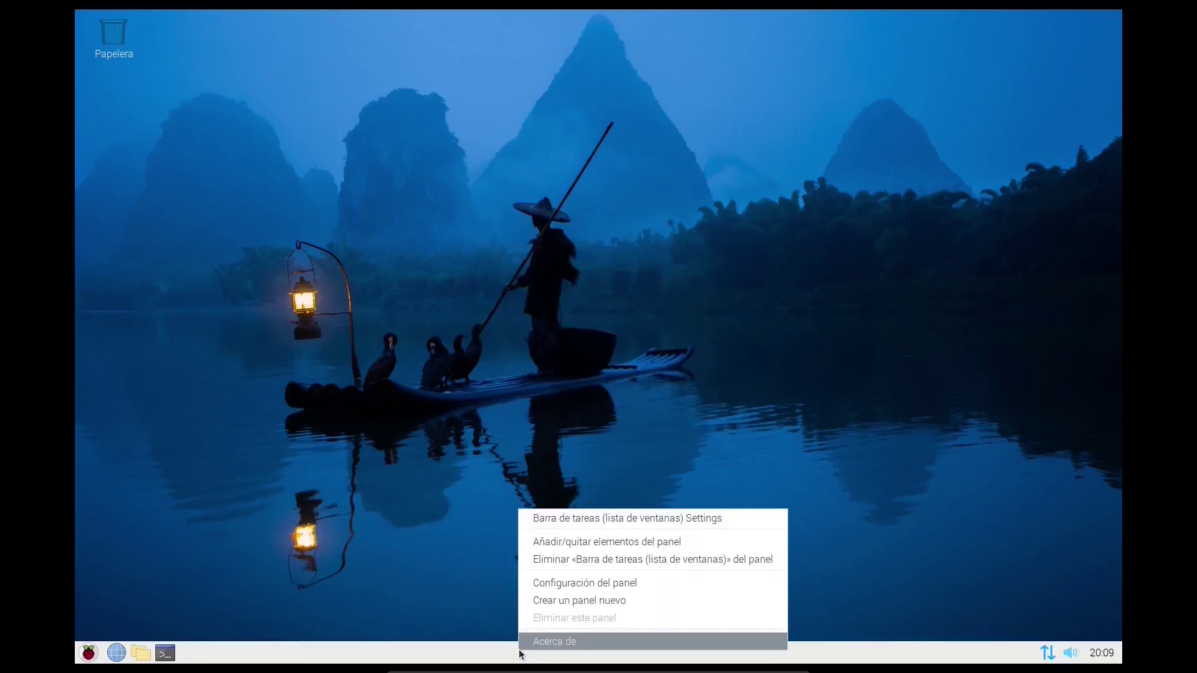
left_click(561, 589)
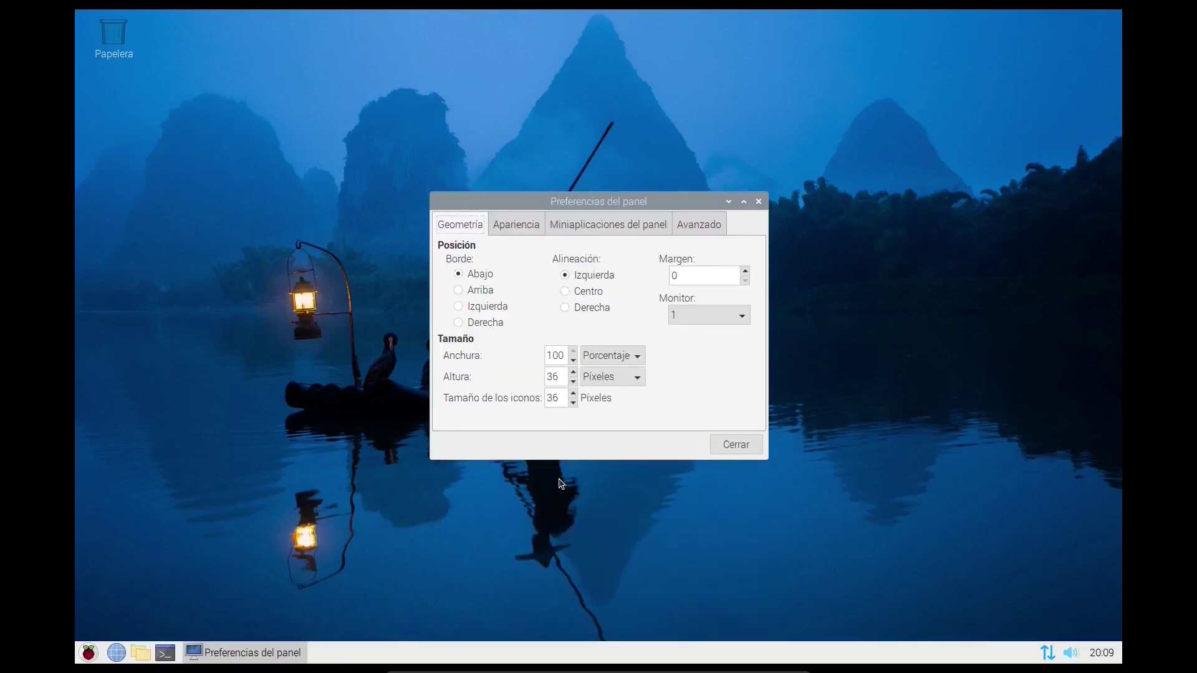
left_click(516, 228)
left_click(517, 284)
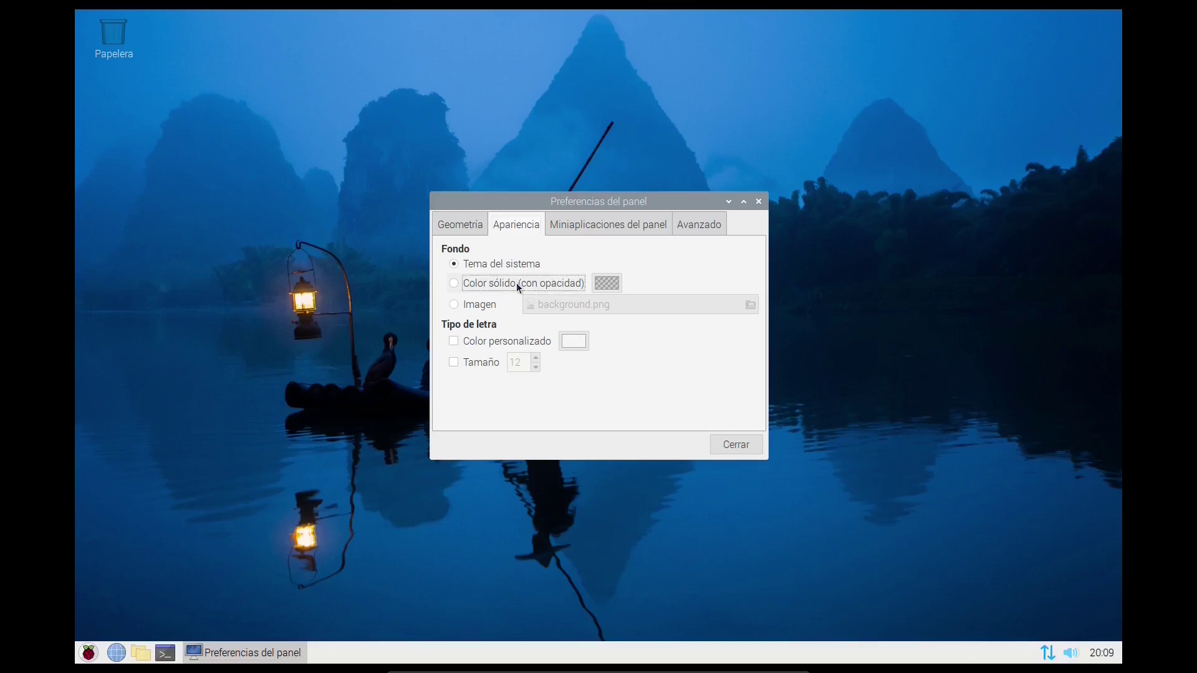
left_click(608, 285)
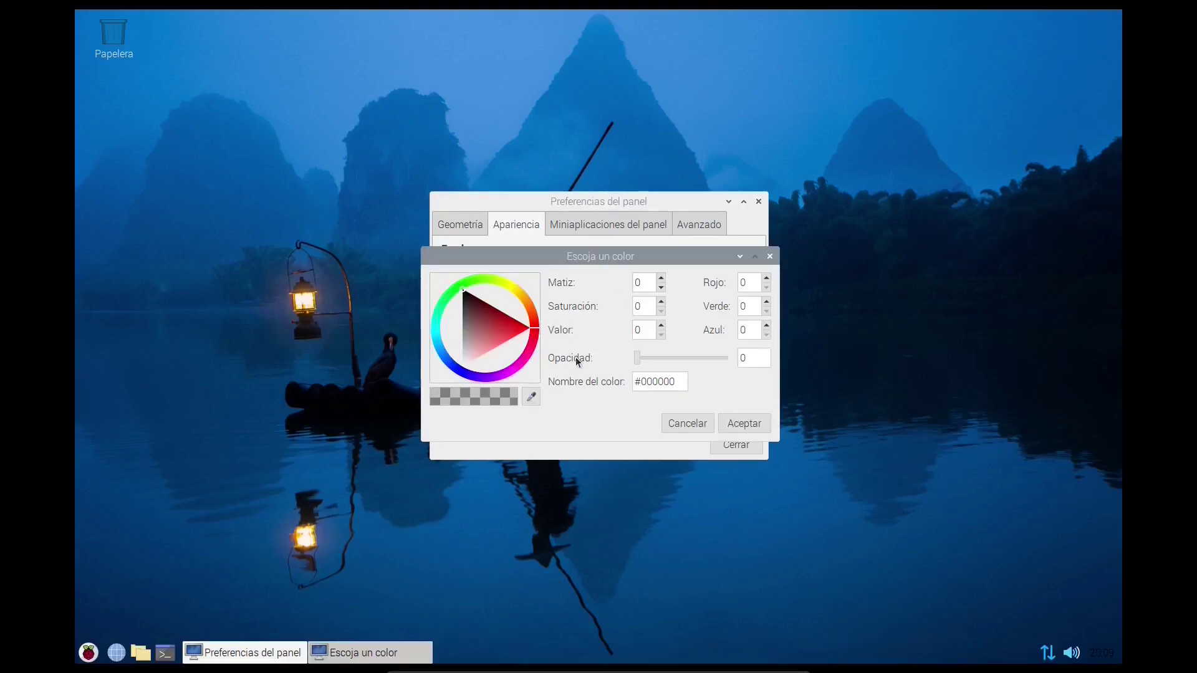
left_click_drag(636, 358, 693, 368)
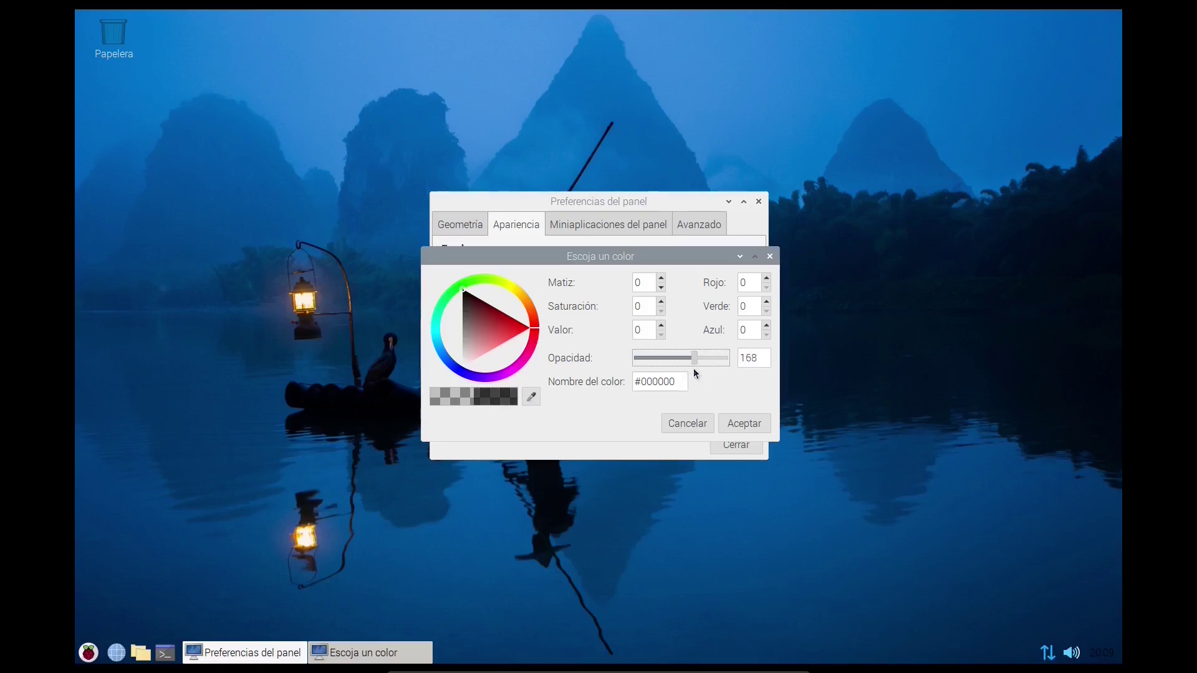
left_click_drag(694, 357, 696, 356)
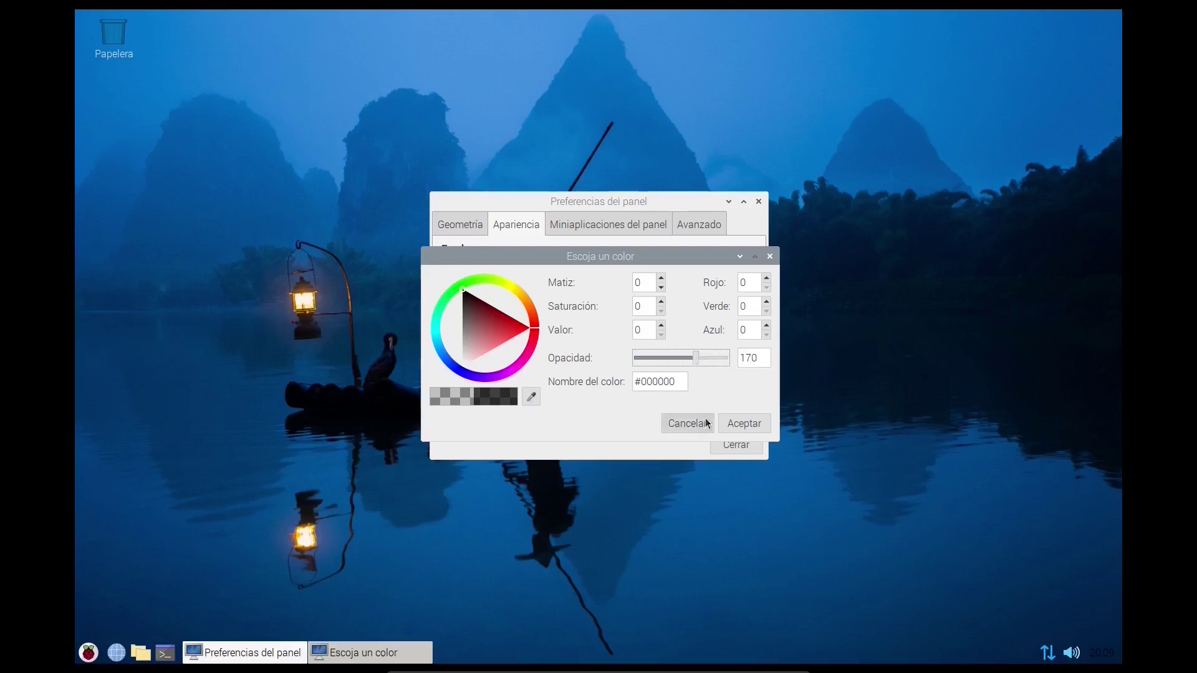
left_click(745, 424)
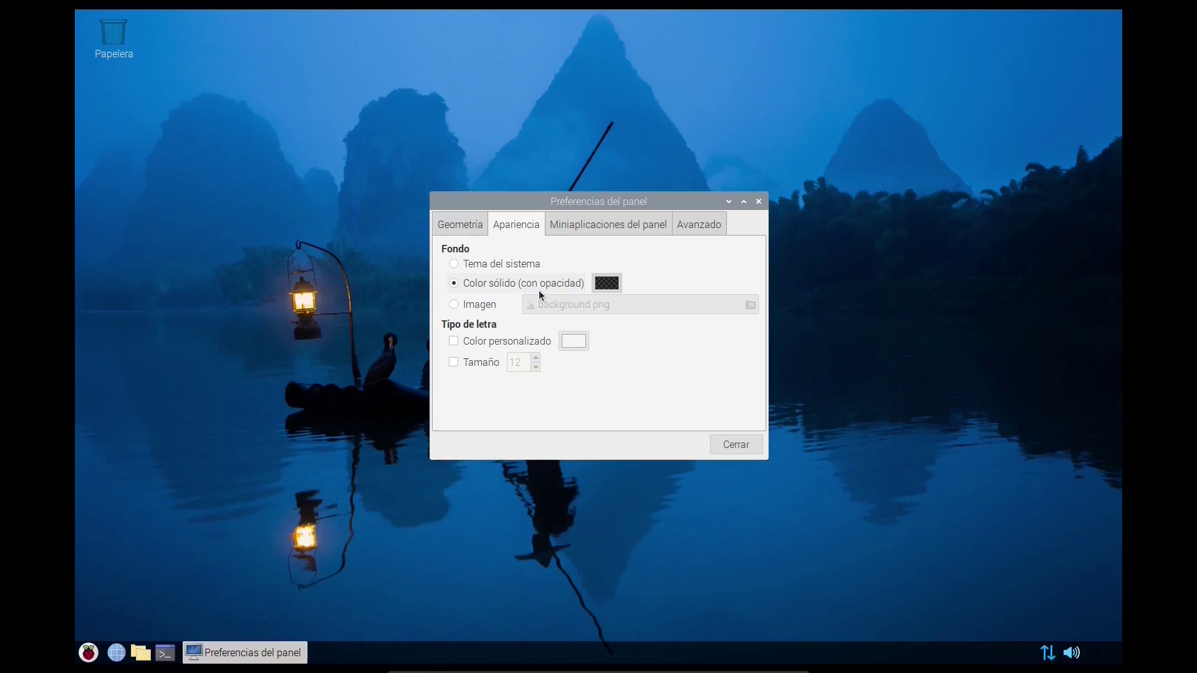
Step: Review the panel's active applets (Miniaplicaciones del panel) and its advanced settings (Avanzado)
left_click(564, 223)
left_click_drag(693, 292, 687, 396)
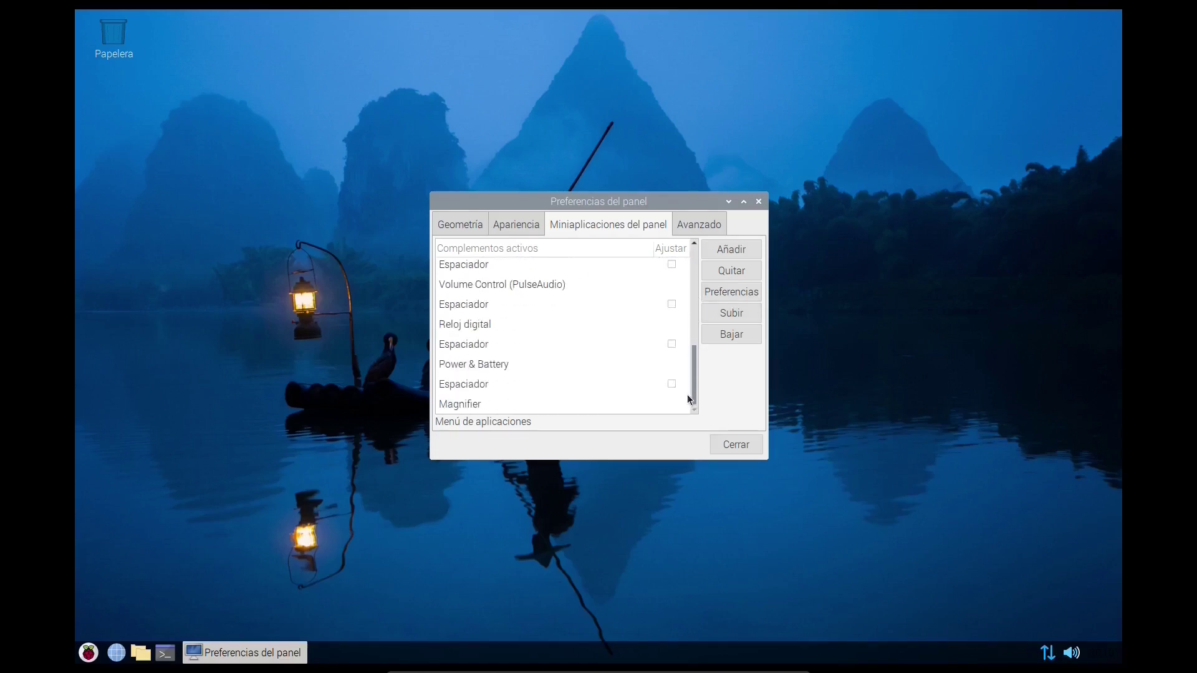
left_click(706, 228)
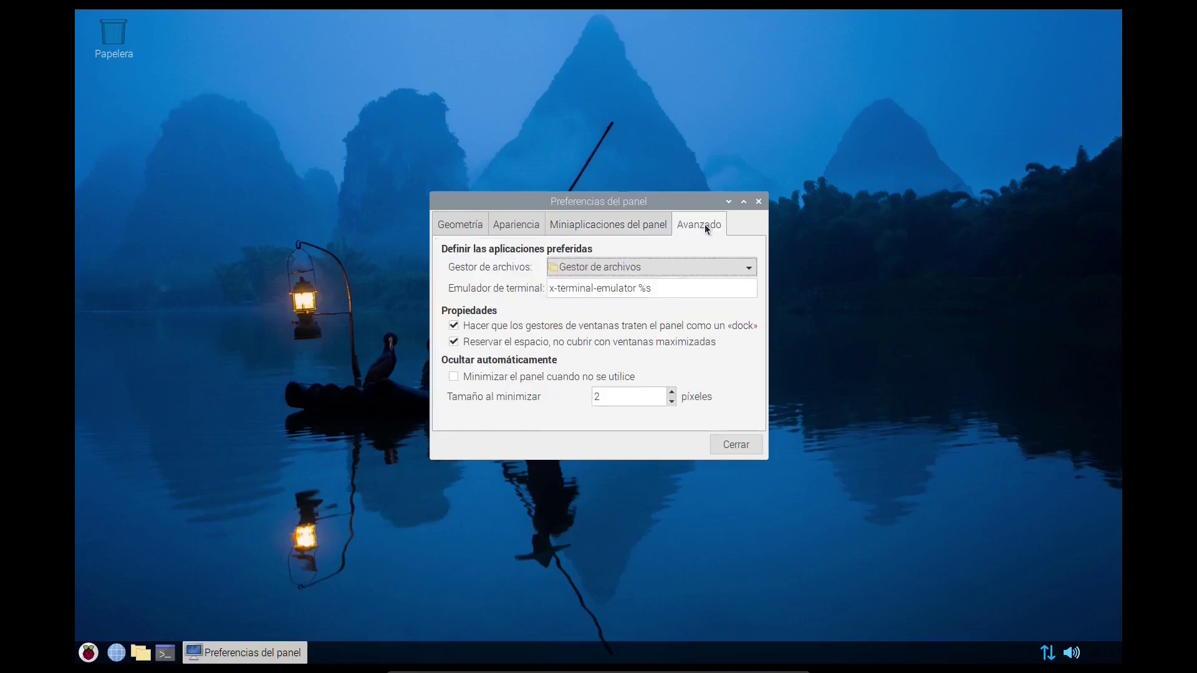
Step: Return to the panel's geometry settings (Geometría) and close the panel preferences
left_click(464, 226)
left_click(745, 446)
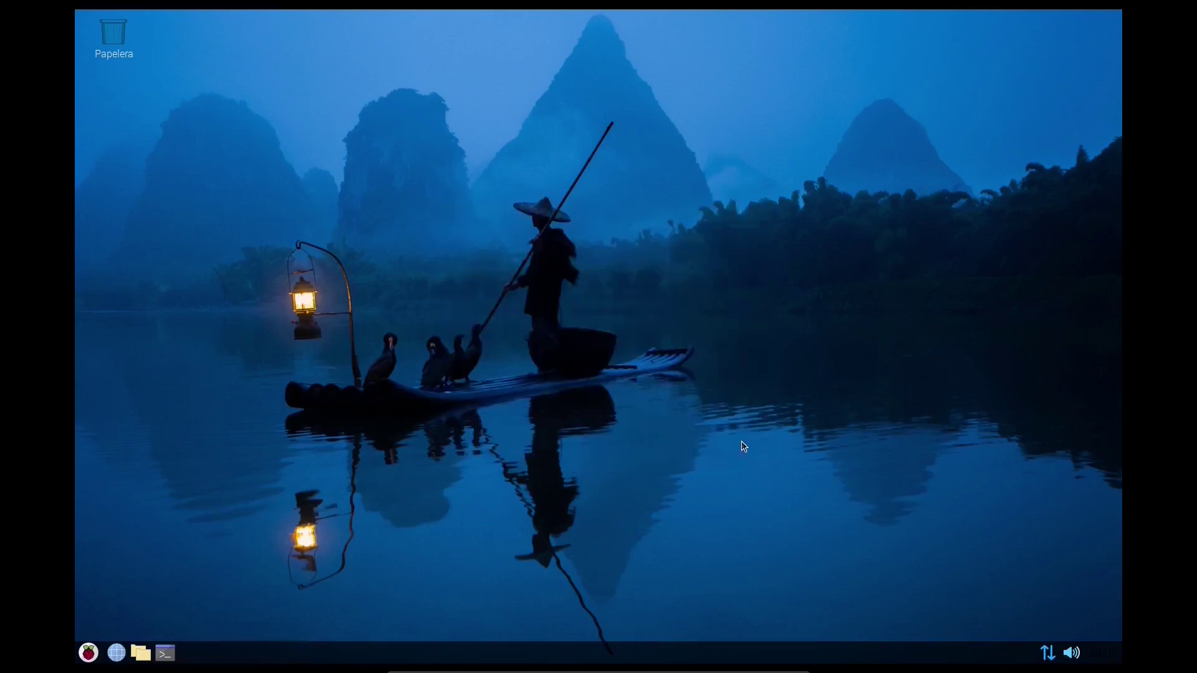
Step: Launch the VLC media player, accept its privacy policy with network access for metadata allowed, and close the player
left_click(89, 652)
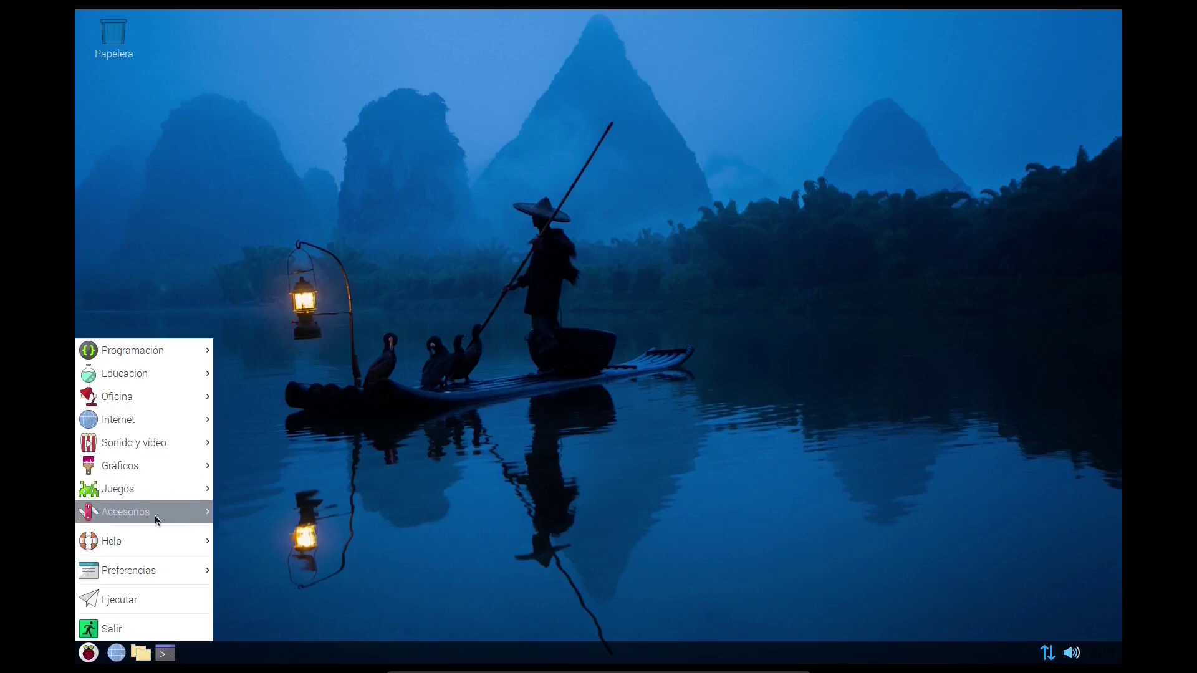
mouse_move(154, 515)
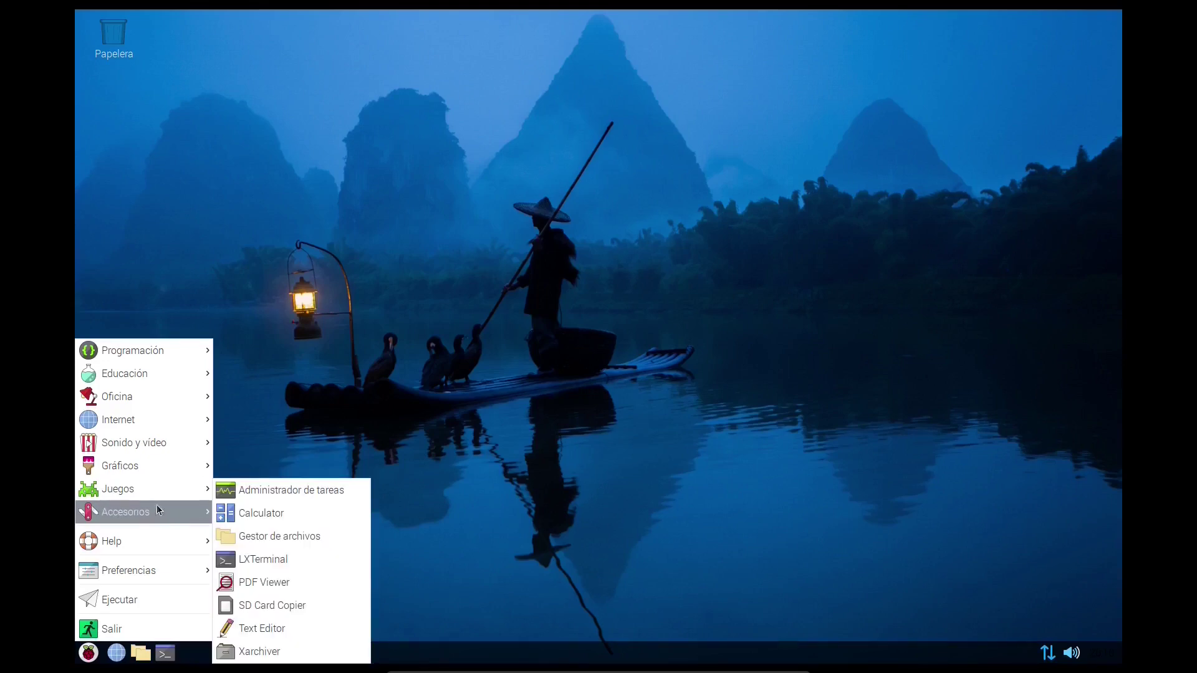
mouse_move(157, 468)
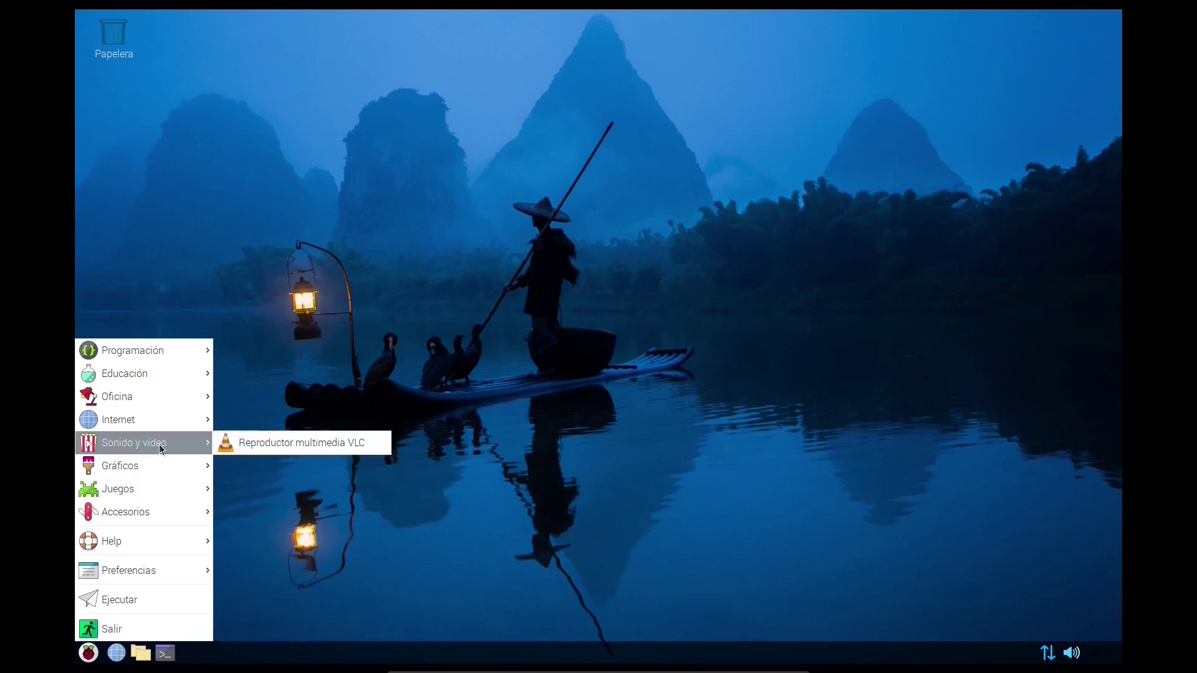
mouse_move(165, 440)
left_click(256, 442)
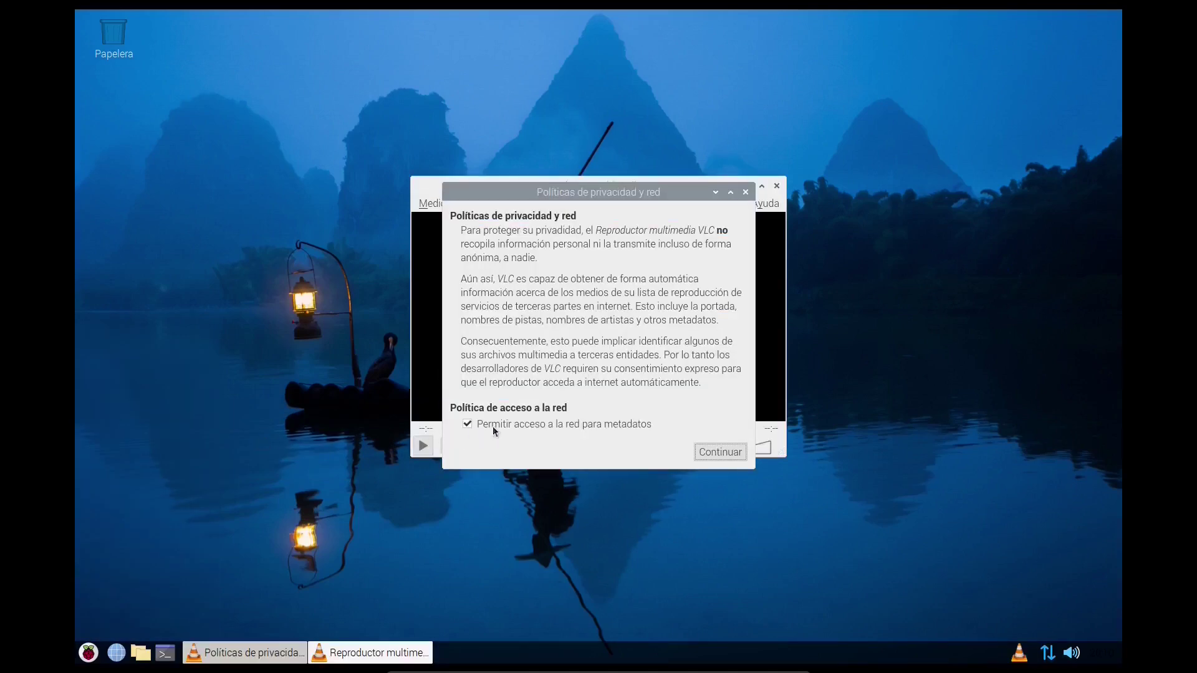
left_click(721, 452)
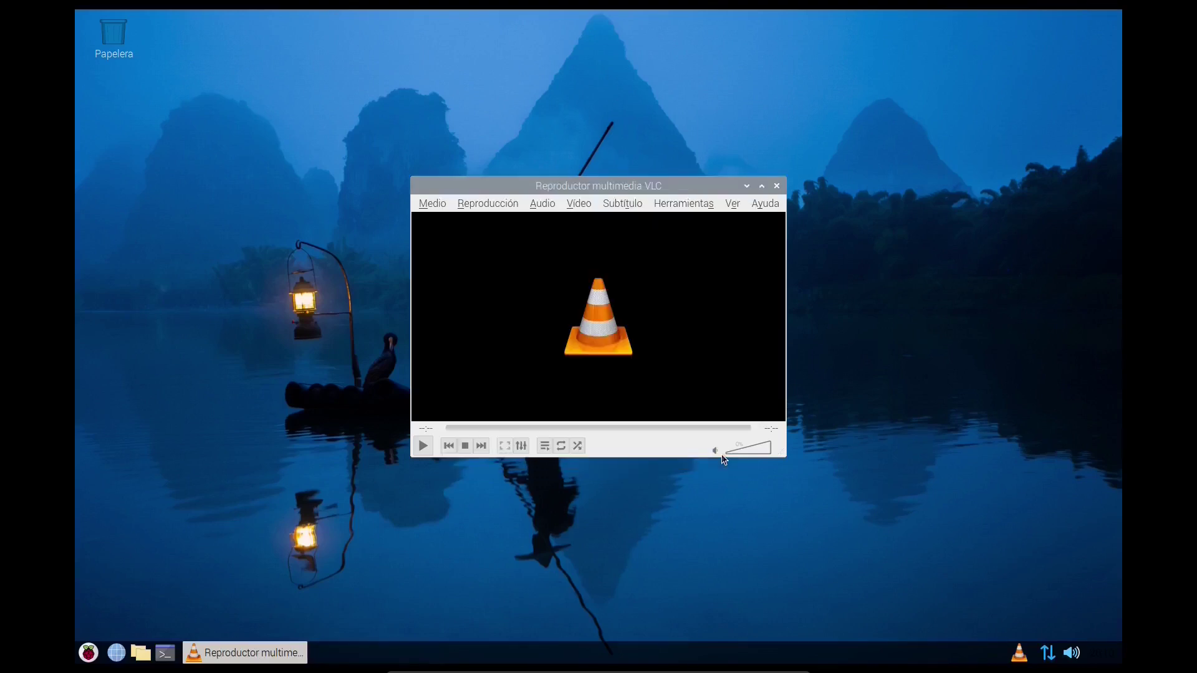
left_click(778, 184)
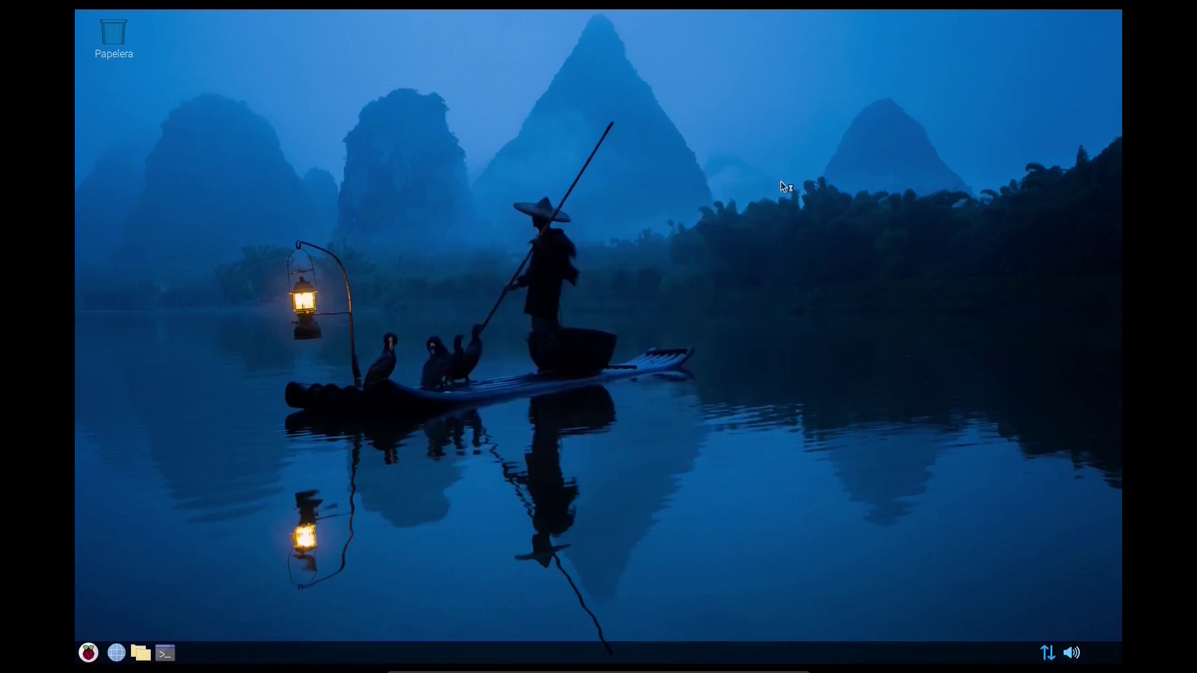
Step: Launch the Chromium web browser, load google.com, maximize the window and close it
left_click(88, 652)
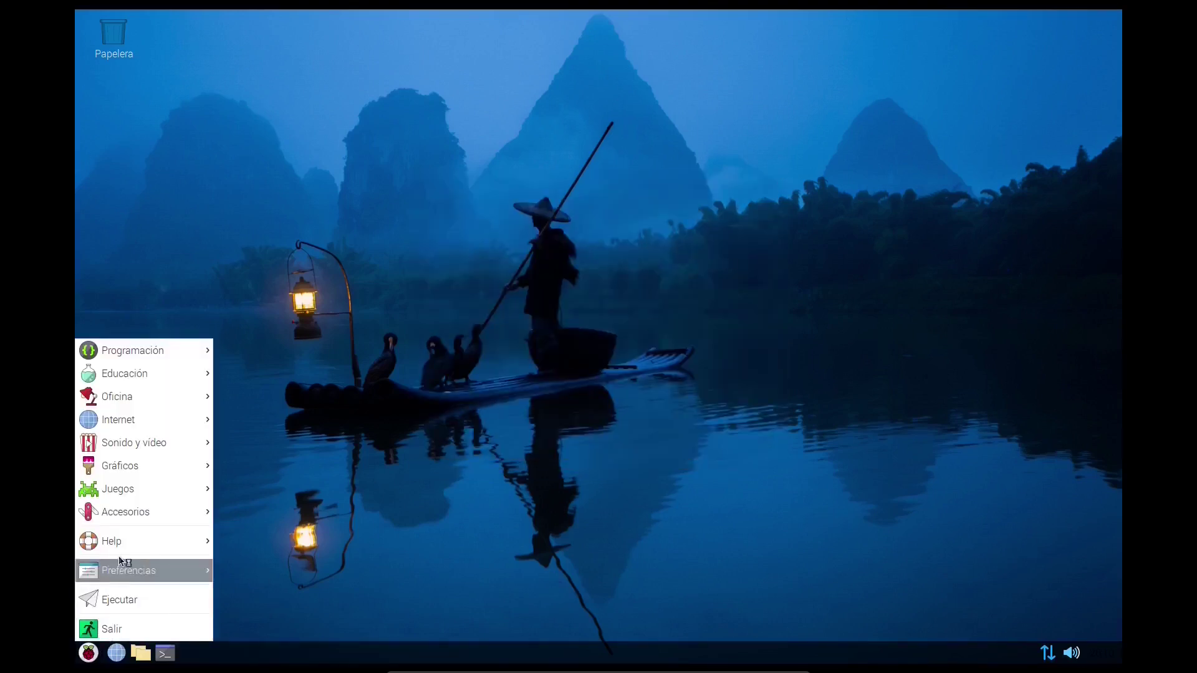
mouse_move(144, 415)
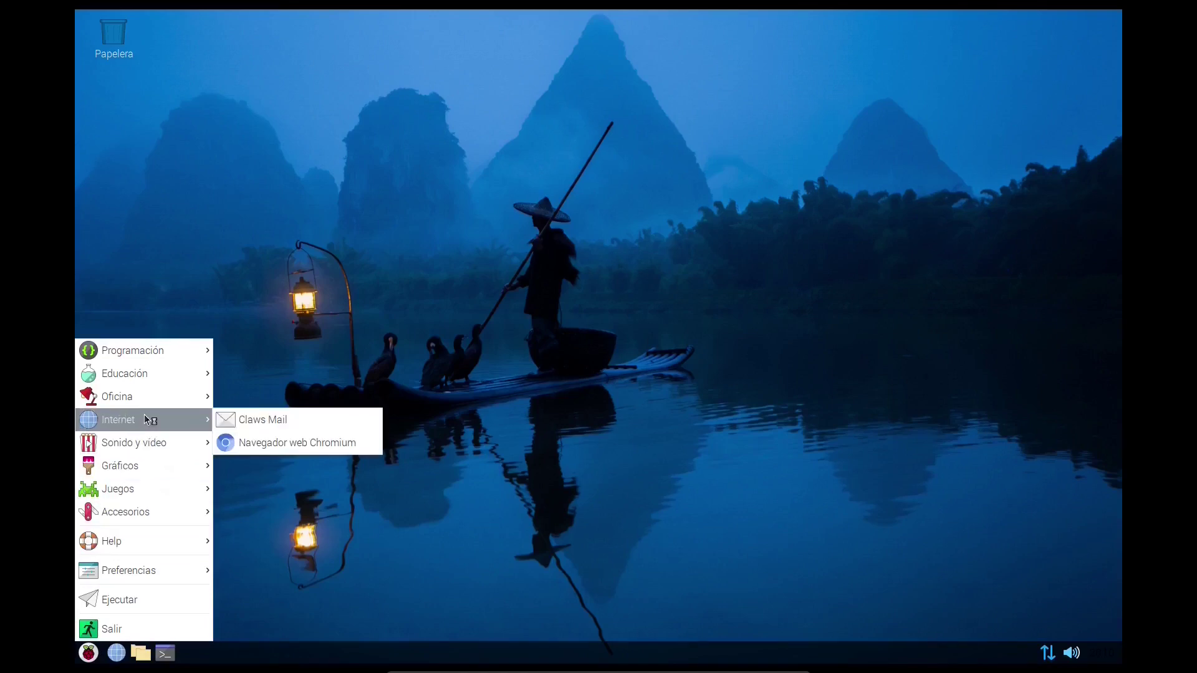
left_click(258, 443)
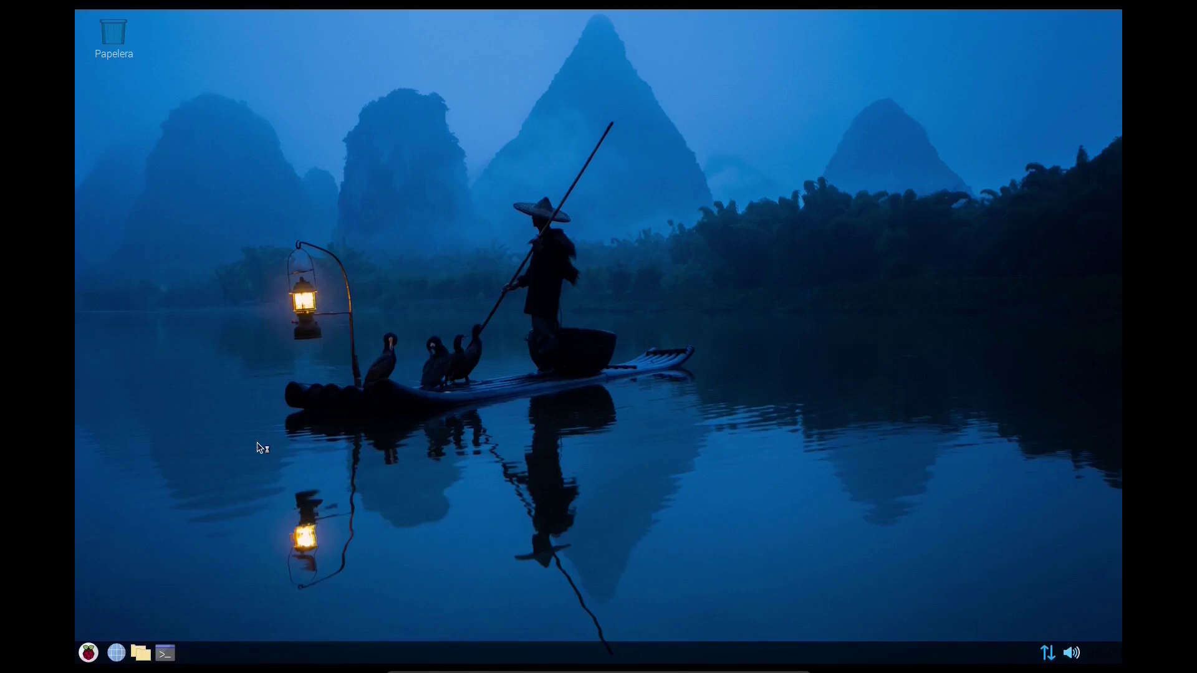
type("google.")
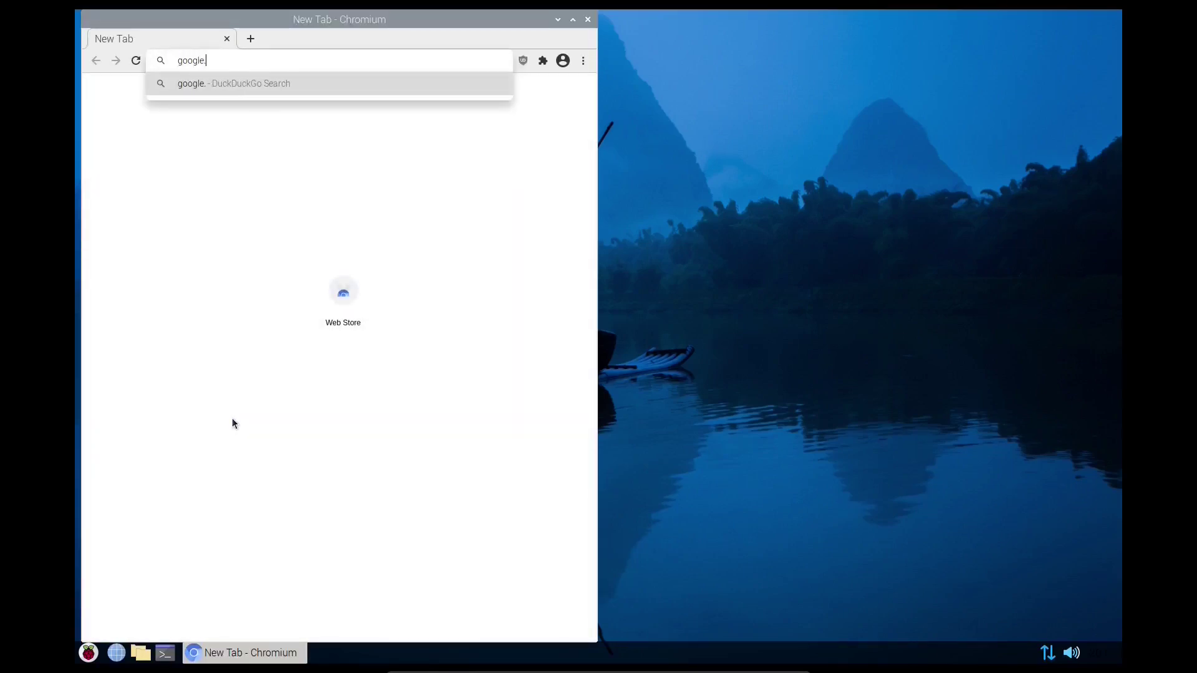
type("com")
key("Return")
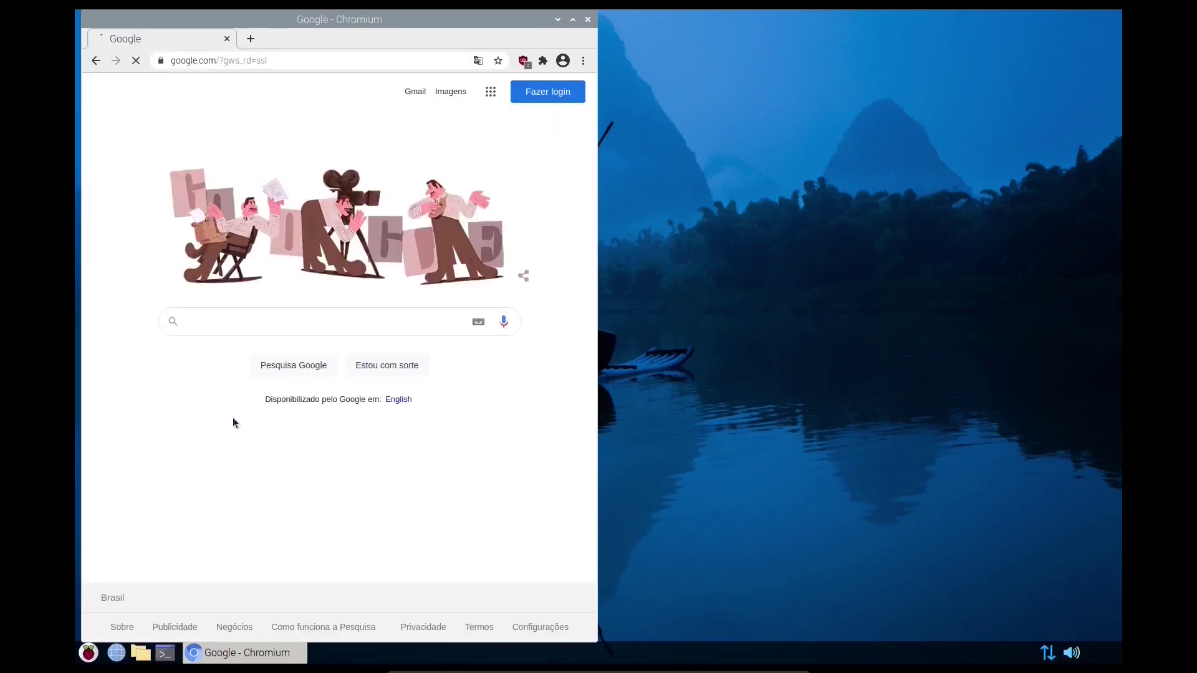
left_click(577, 22)
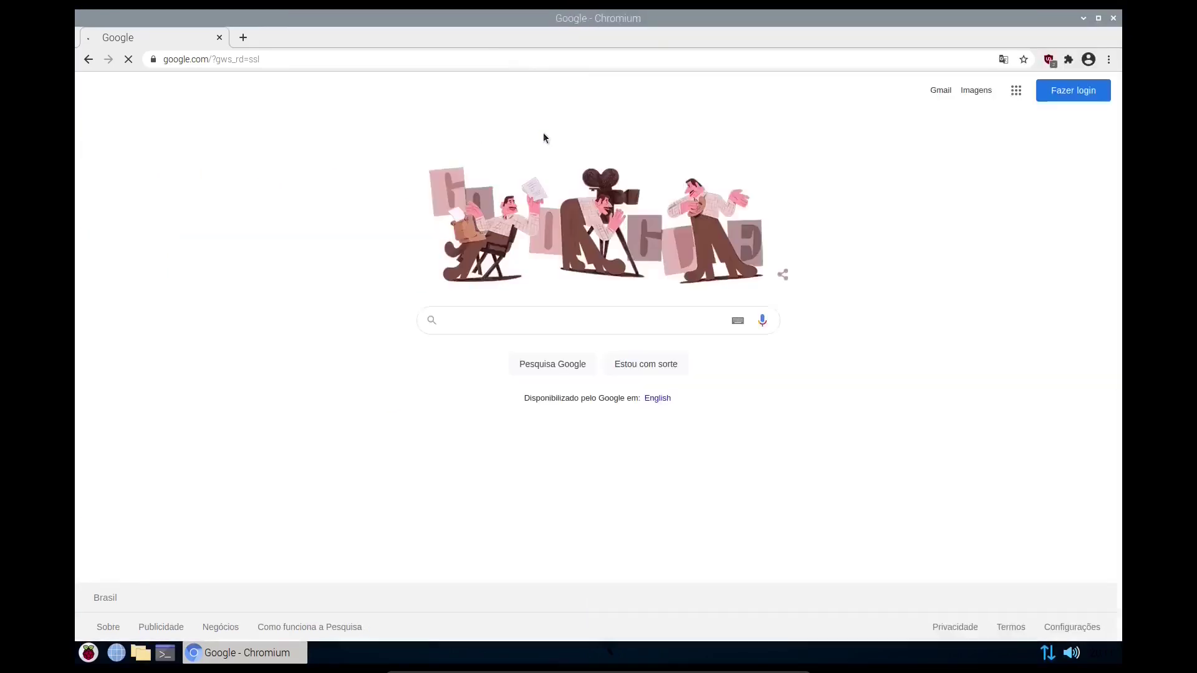
left_click(1113, 18)
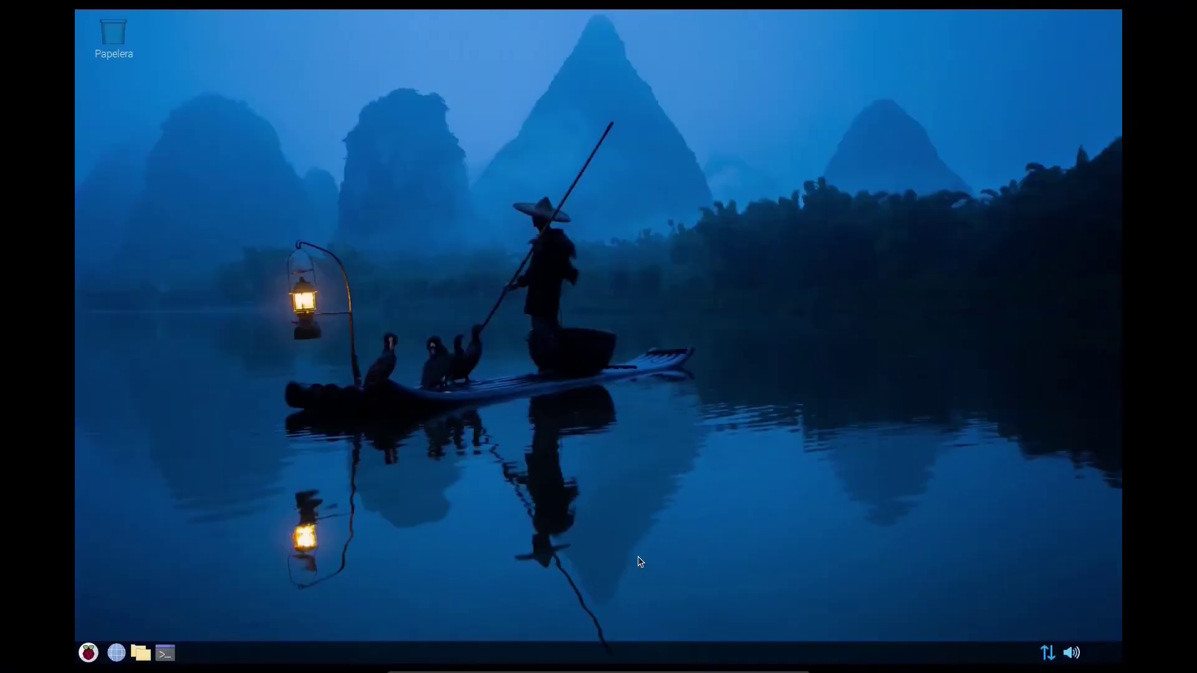
Step: Run the lxappearance command to open the appearance customization tool
key("alt+F2")
type("lxappear")
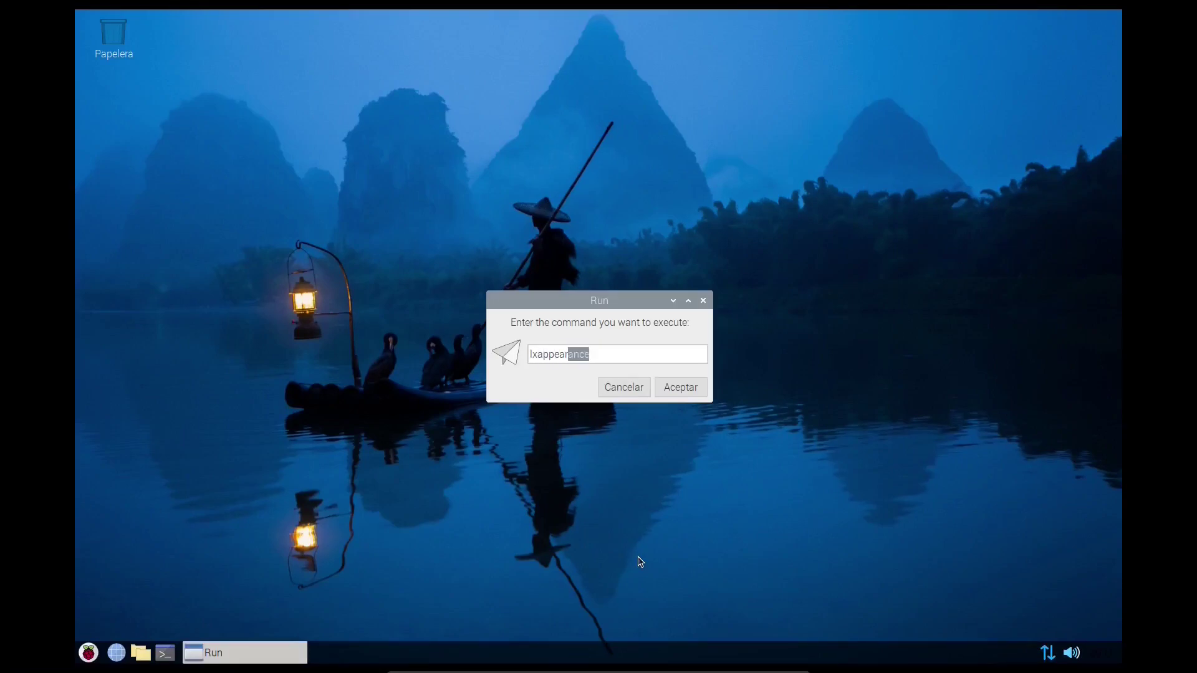
key("Return")
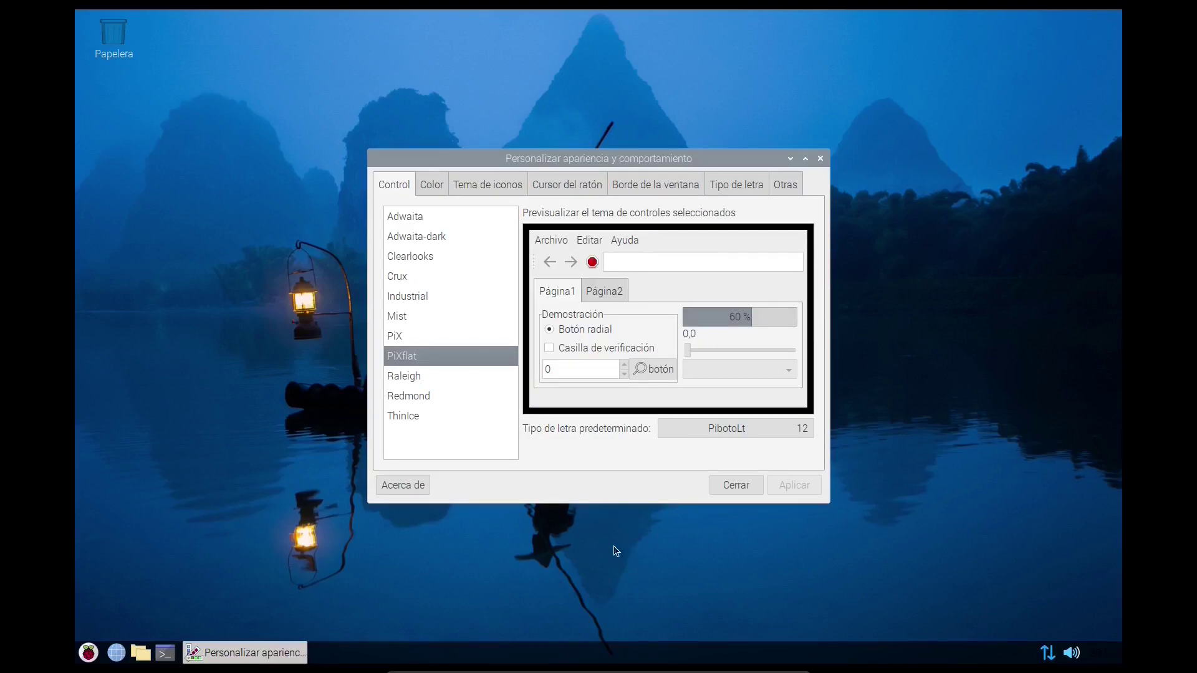
Step: Preview control themes such as Industrial, PiXflat and ThinIce, and select Adwaita-dark
left_click(457, 294)
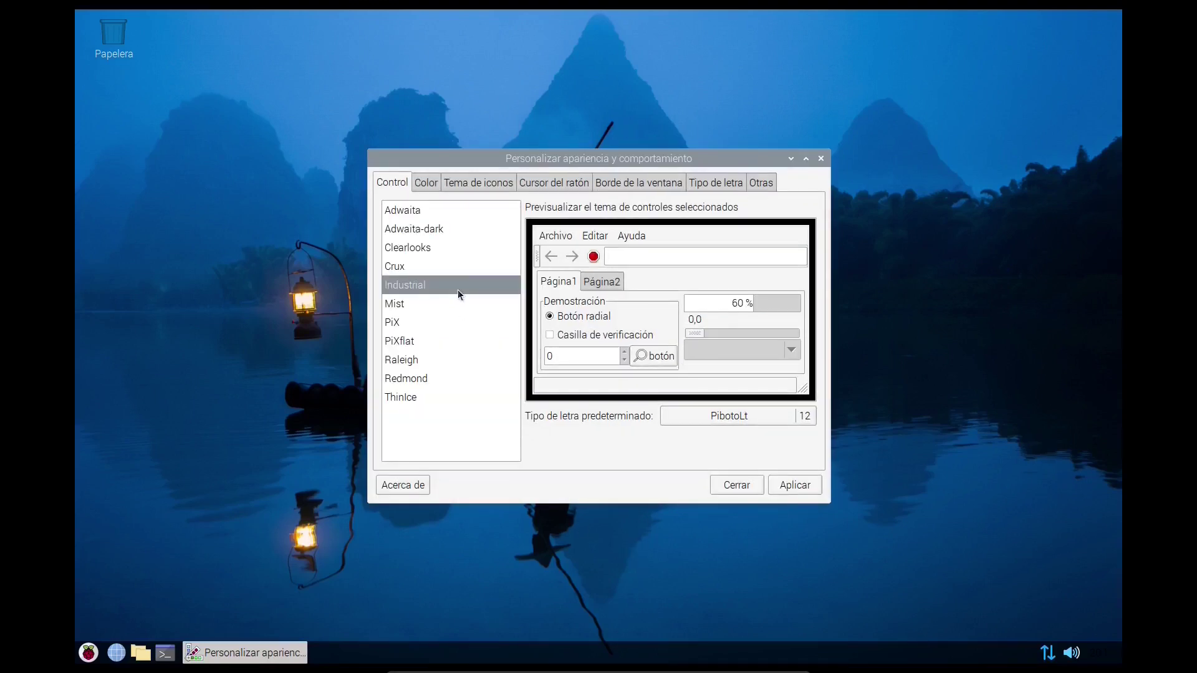
left_click(456, 239)
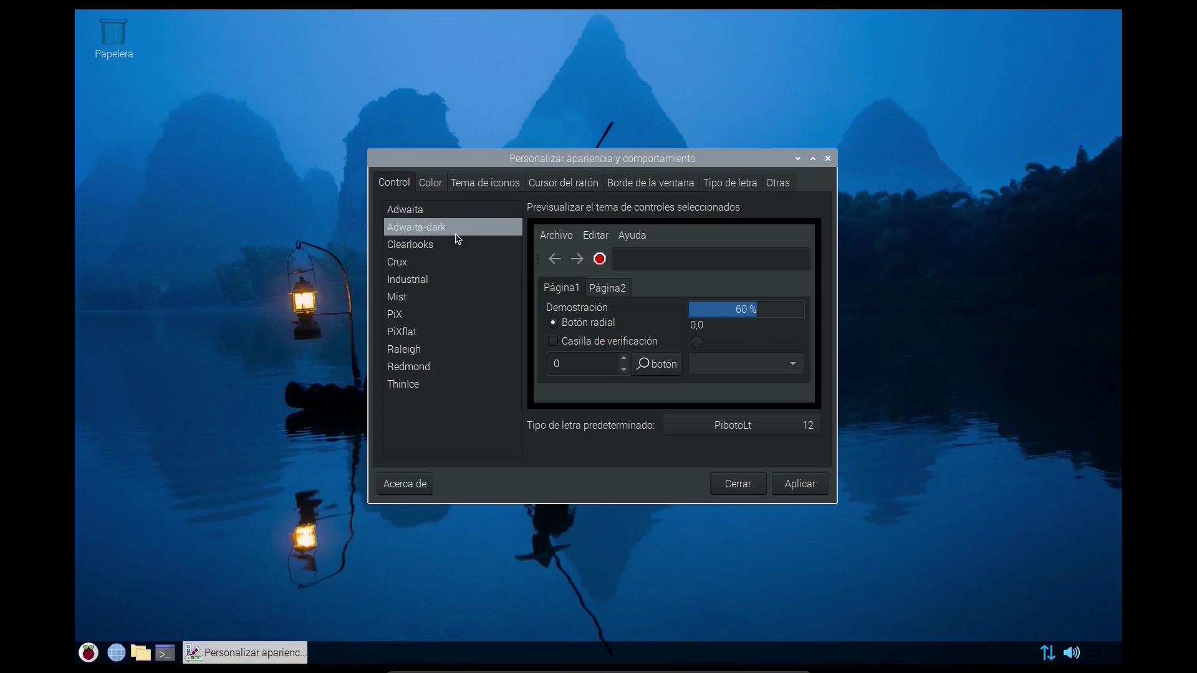
left_click(436, 311)
left_click(437, 349)
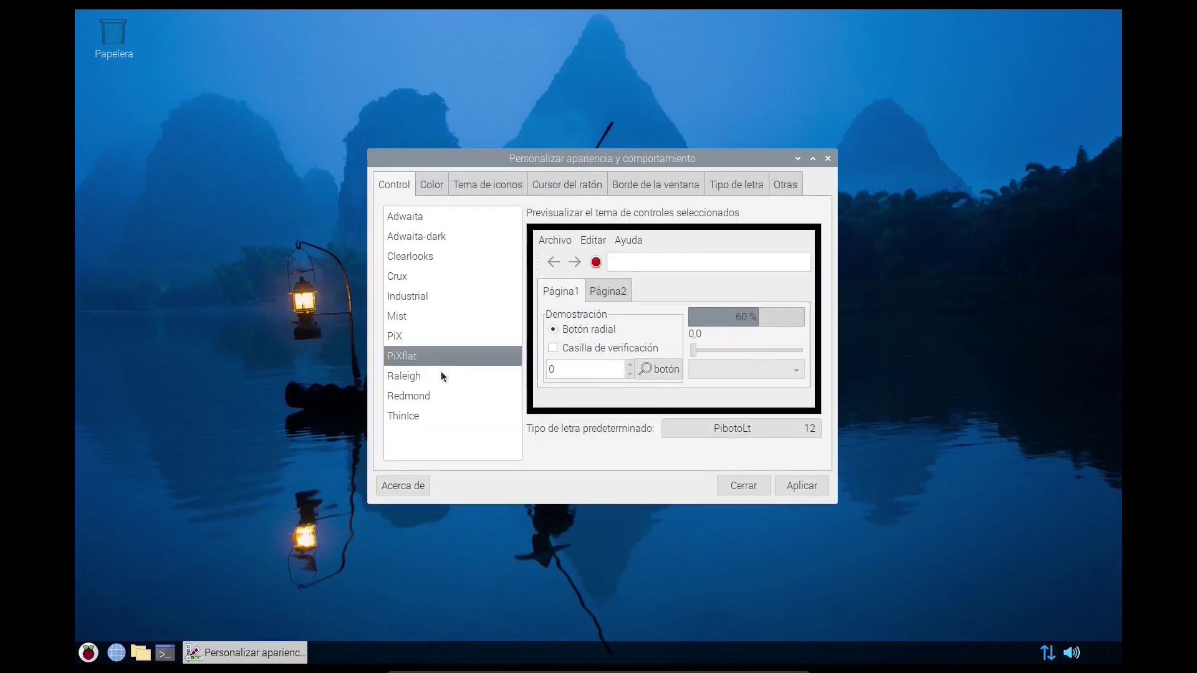
left_click(440, 372)
left_click(438, 379)
left_click(435, 402)
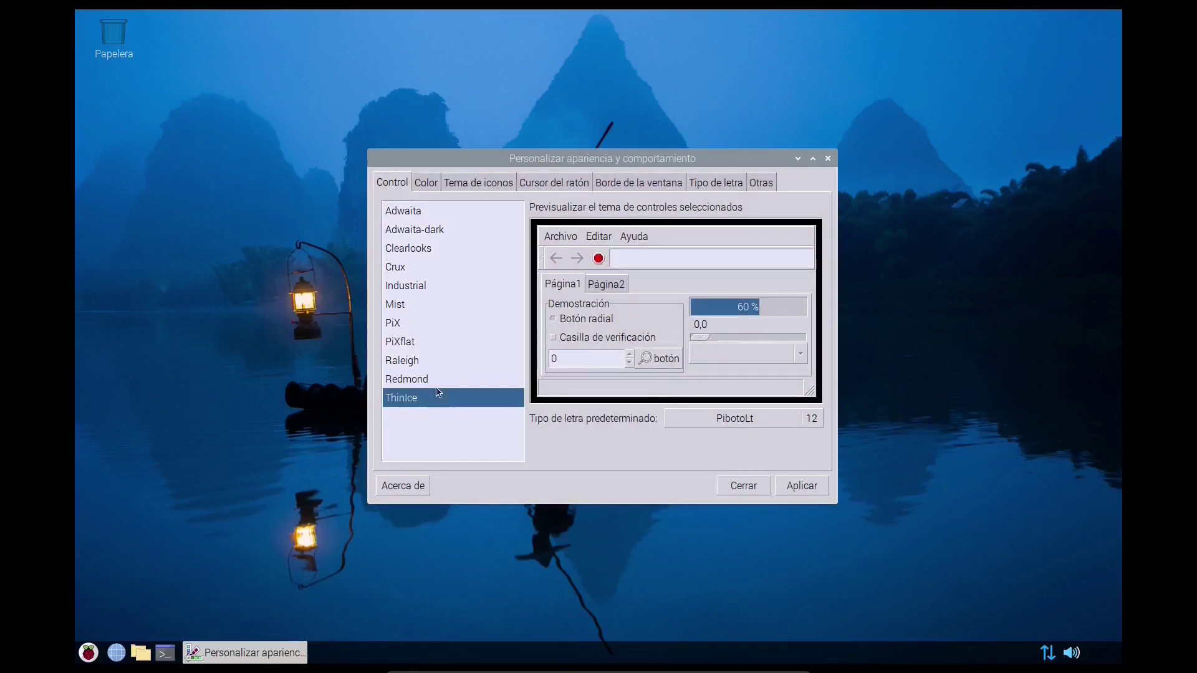
left_click(445, 227)
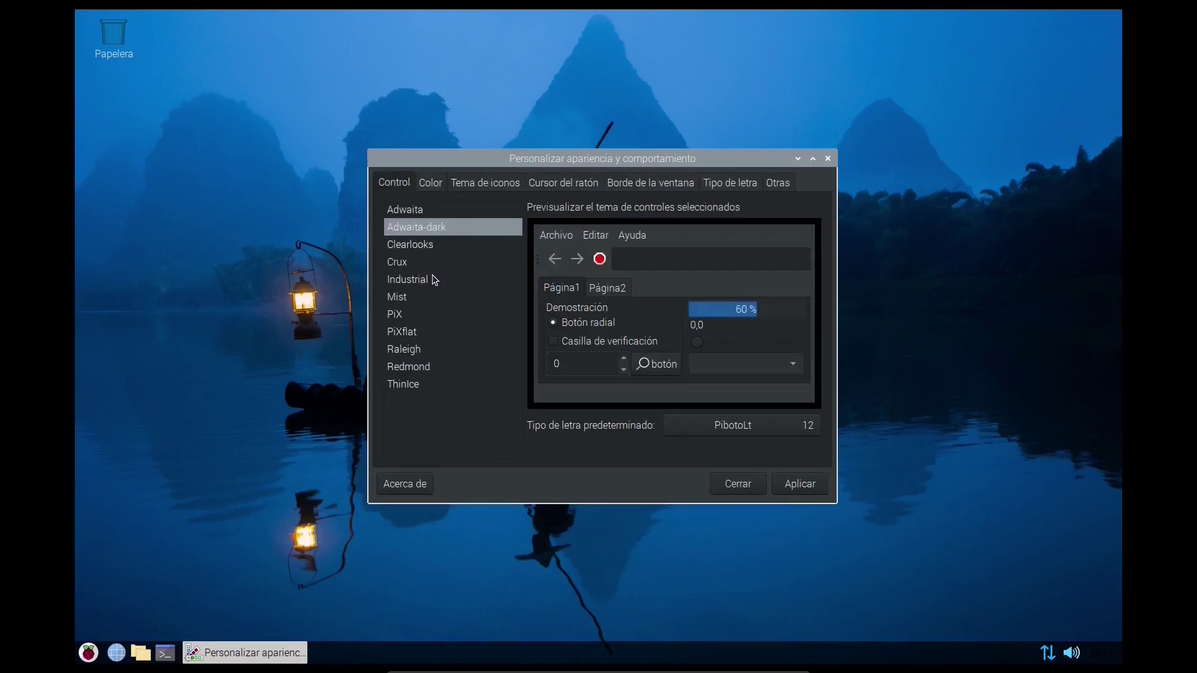
Step: Preview the Adwaita, GNOME and nuoveXT.2.2 icon themes and return the selection to PiXflat
left_click(430, 185)
left_click(474, 190)
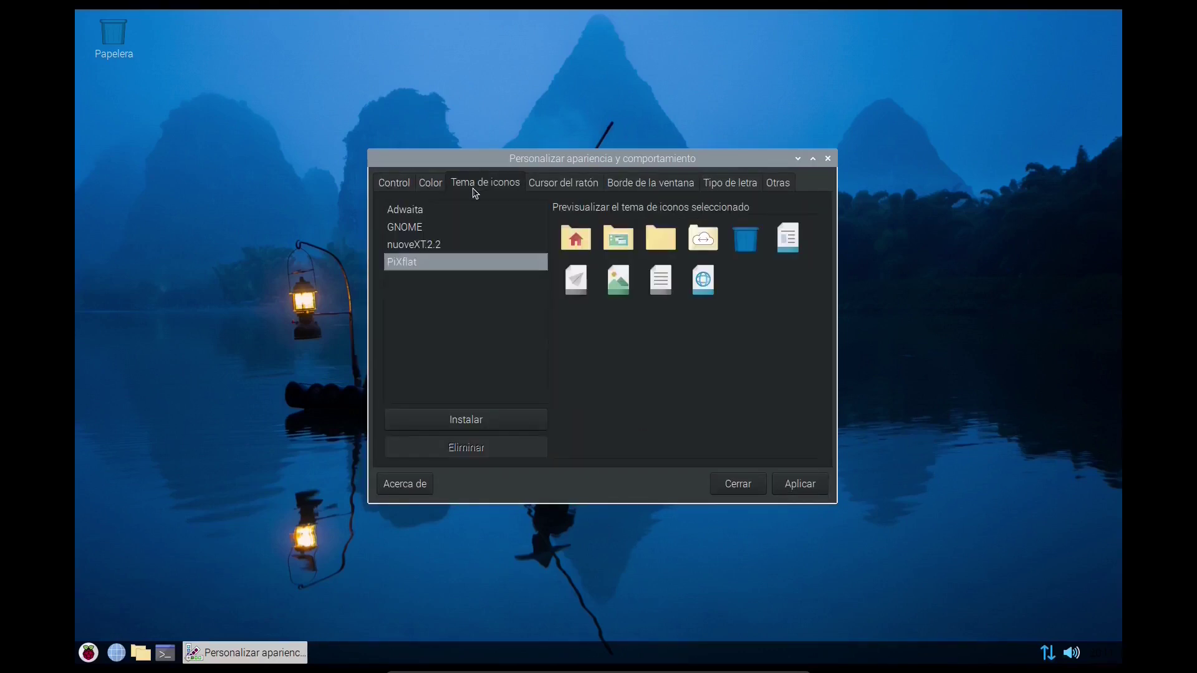
left_click(440, 245)
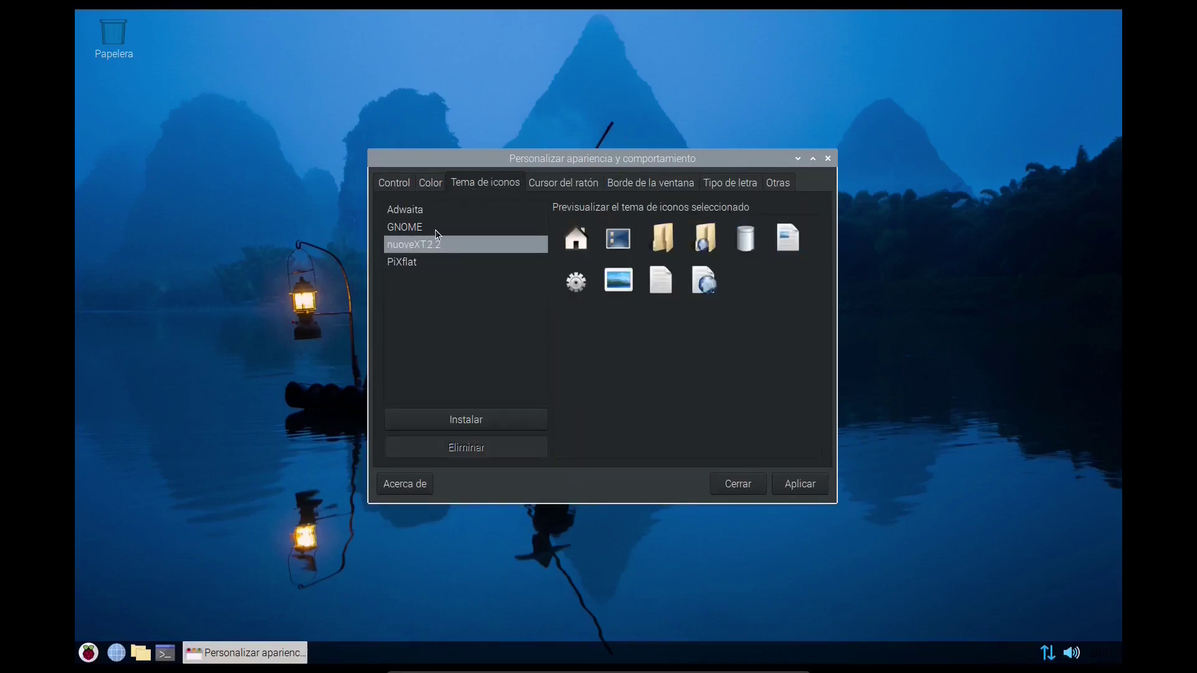
left_click(436, 227)
left_click(443, 209)
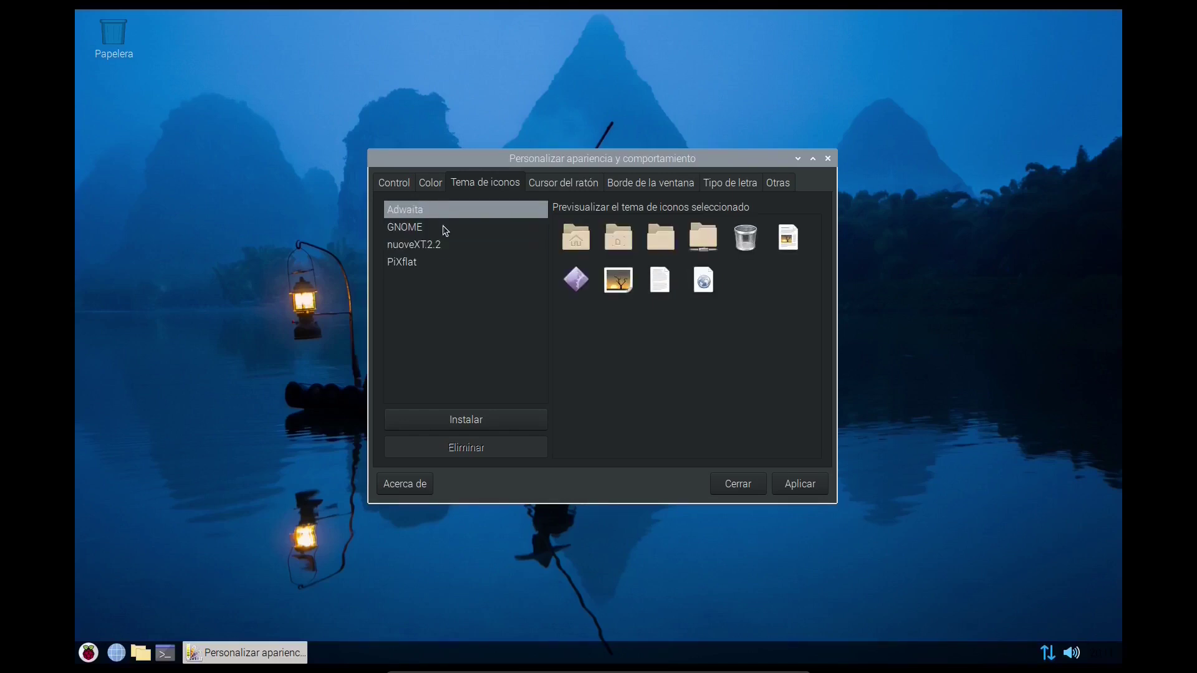
left_click(440, 243)
left_click(434, 261)
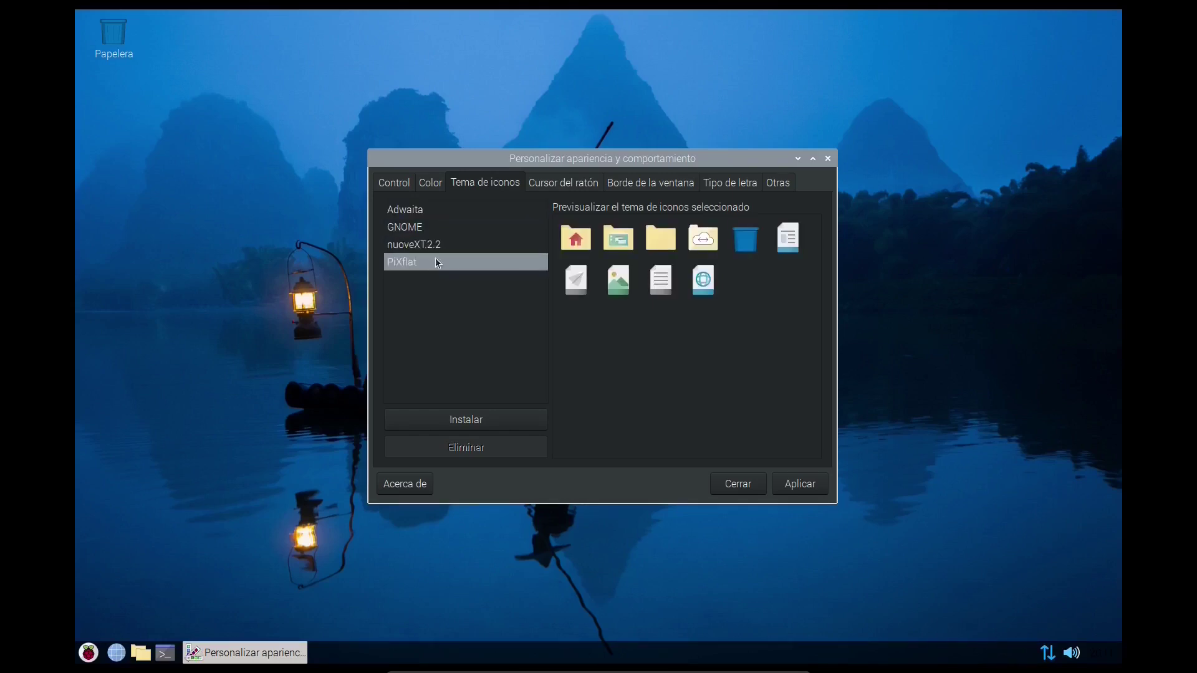
left_click(443, 245)
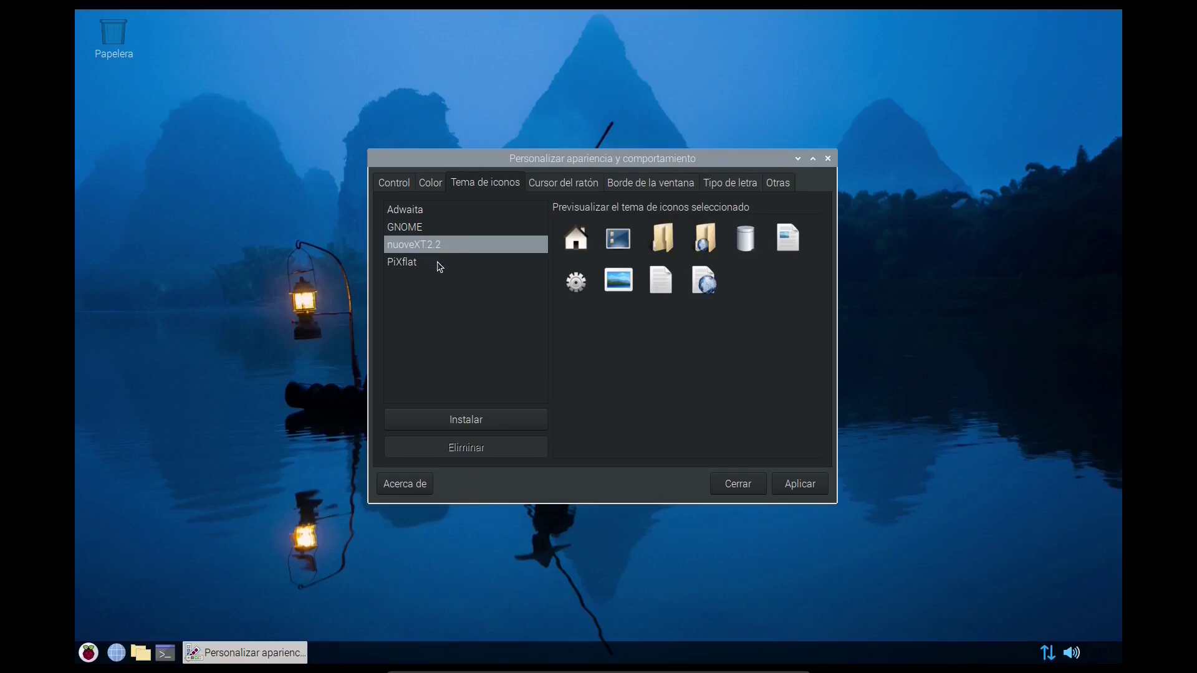
left_click(440, 264)
left_click(452, 230)
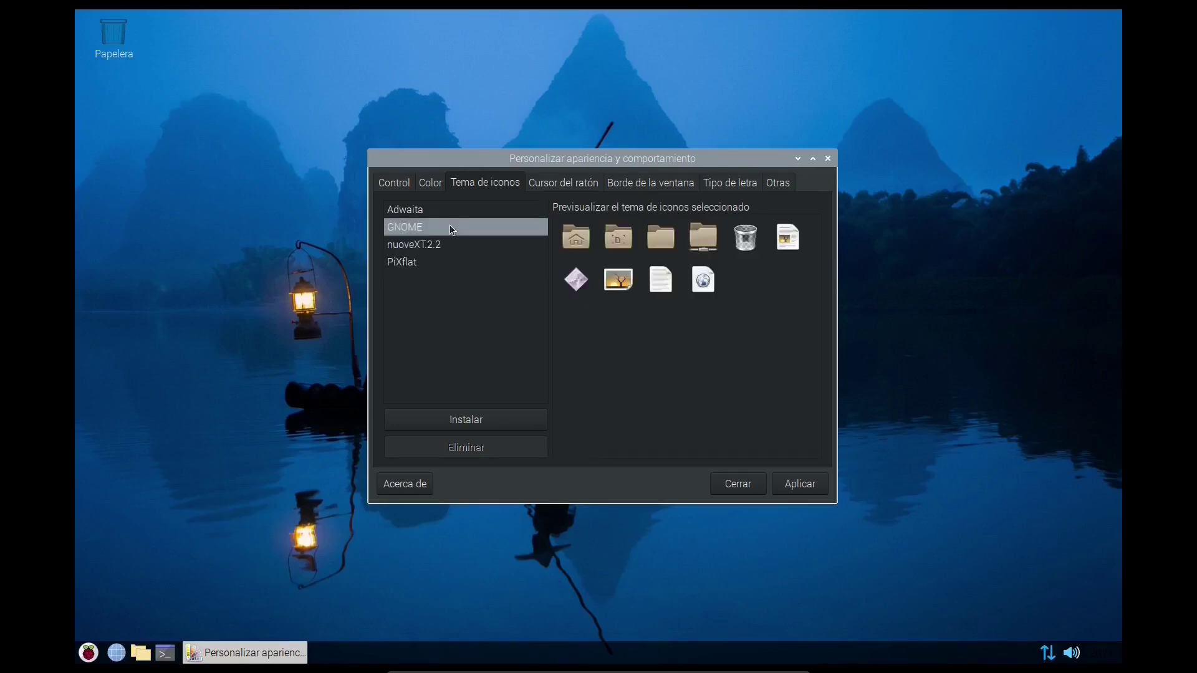
left_click(469, 265)
Step: Compare the Adwaita and PiXflat mouse cursor themes, leaving PiXflat selected
left_click(544, 188)
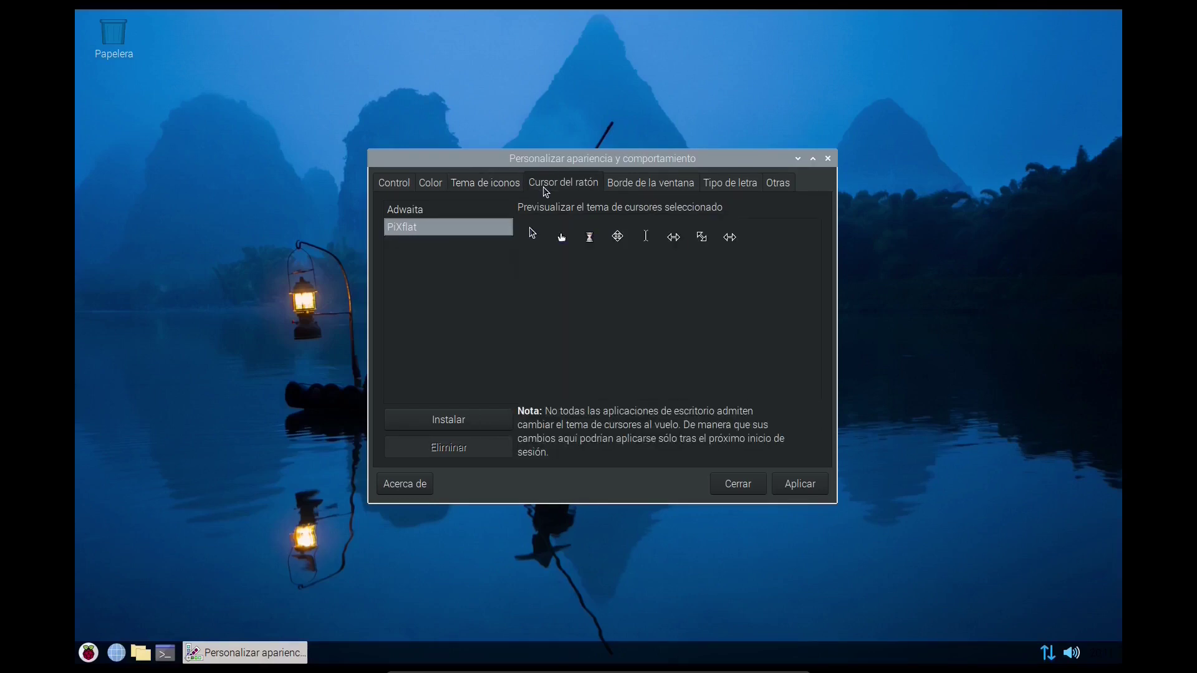
left_click(457, 213)
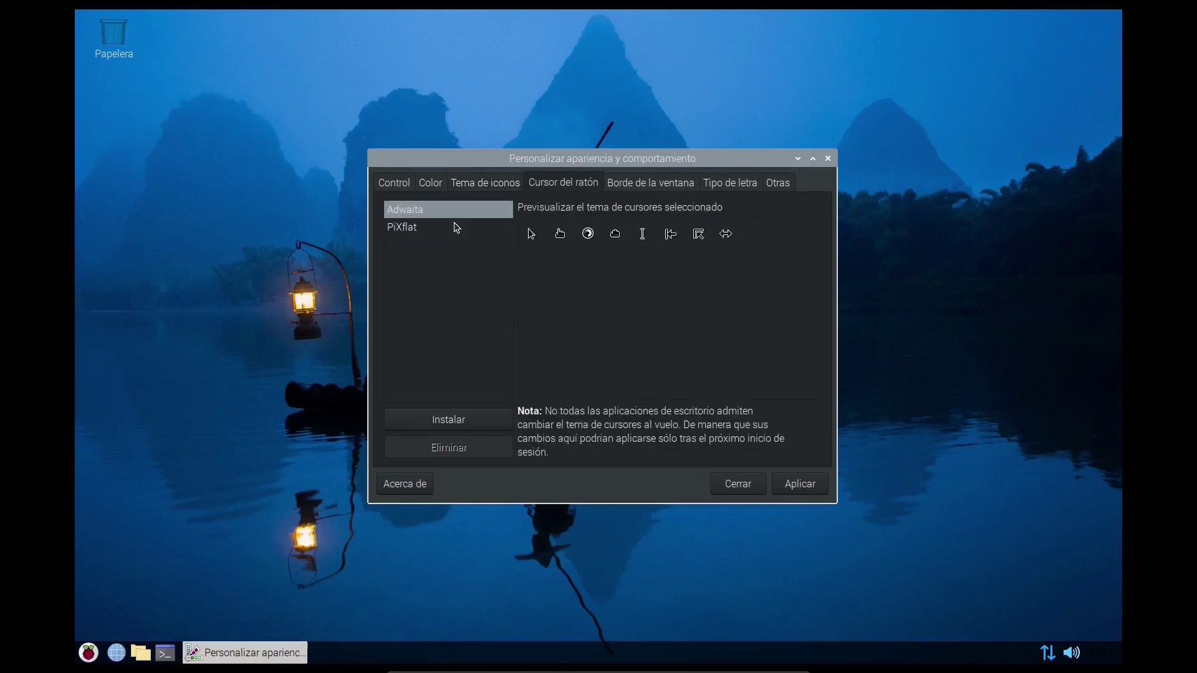
left_click(454, 224)
left_click(458, 213)
left_click(459, 228)
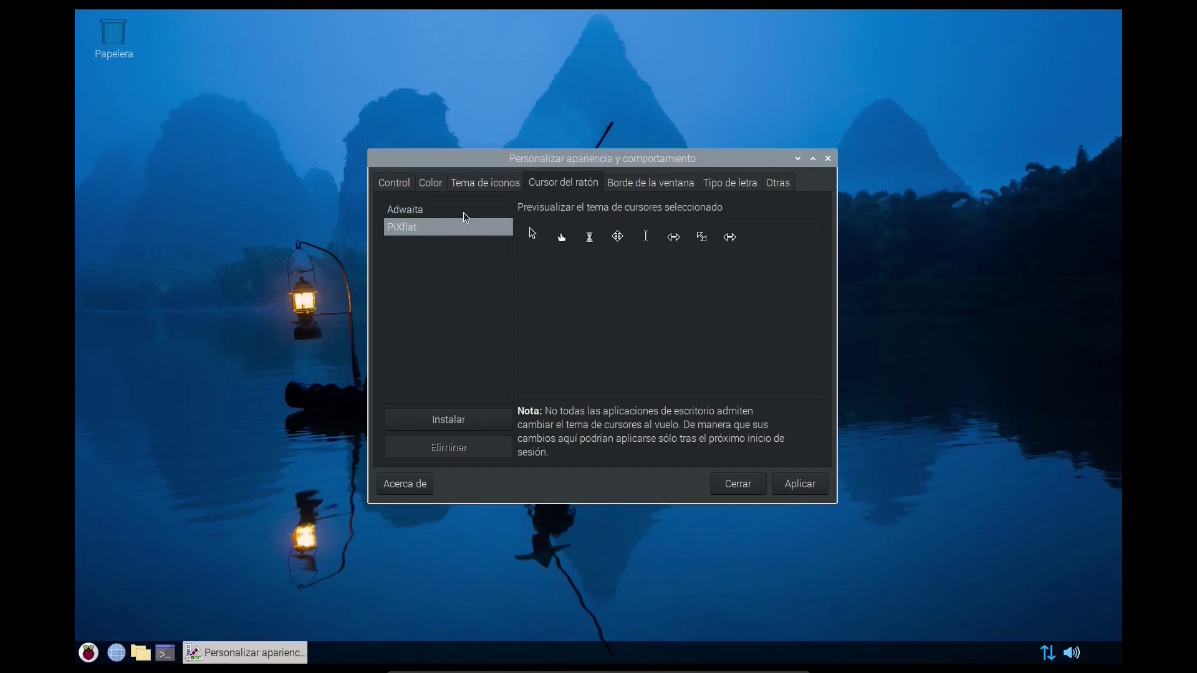
Step: Preview window border themes from the upper part of the list, such as Bear2, Clearlooks, Mikachu and Nightmare-01
left_click(624, 185)
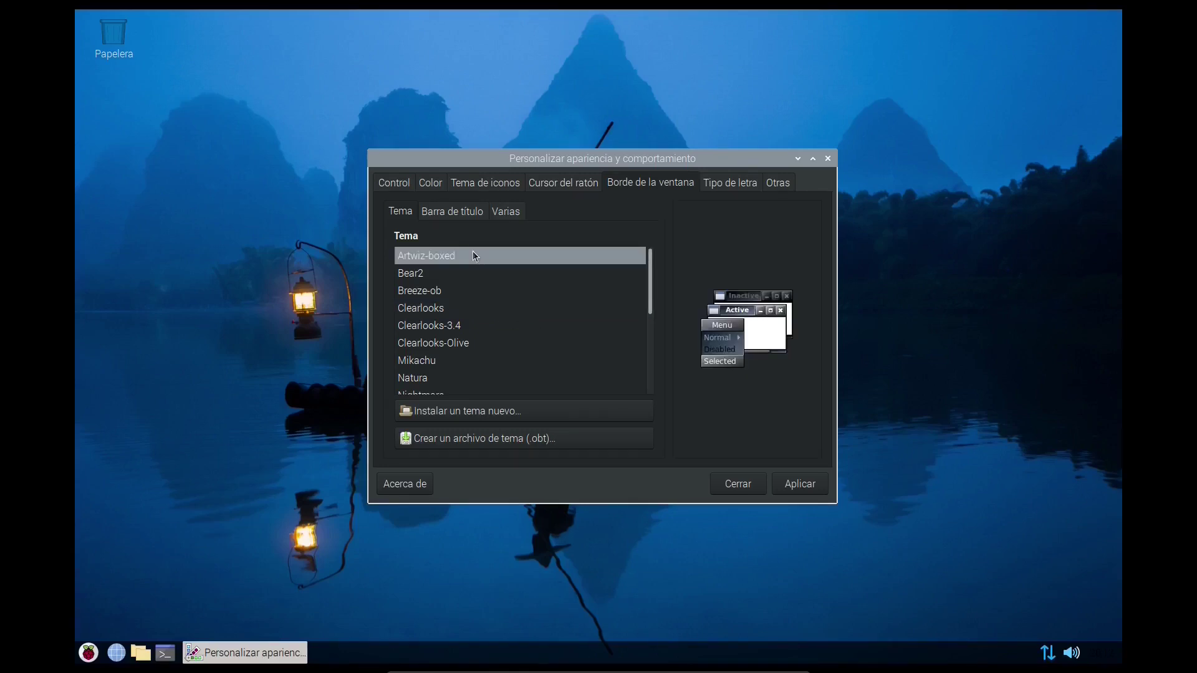
left_click(473, 274)
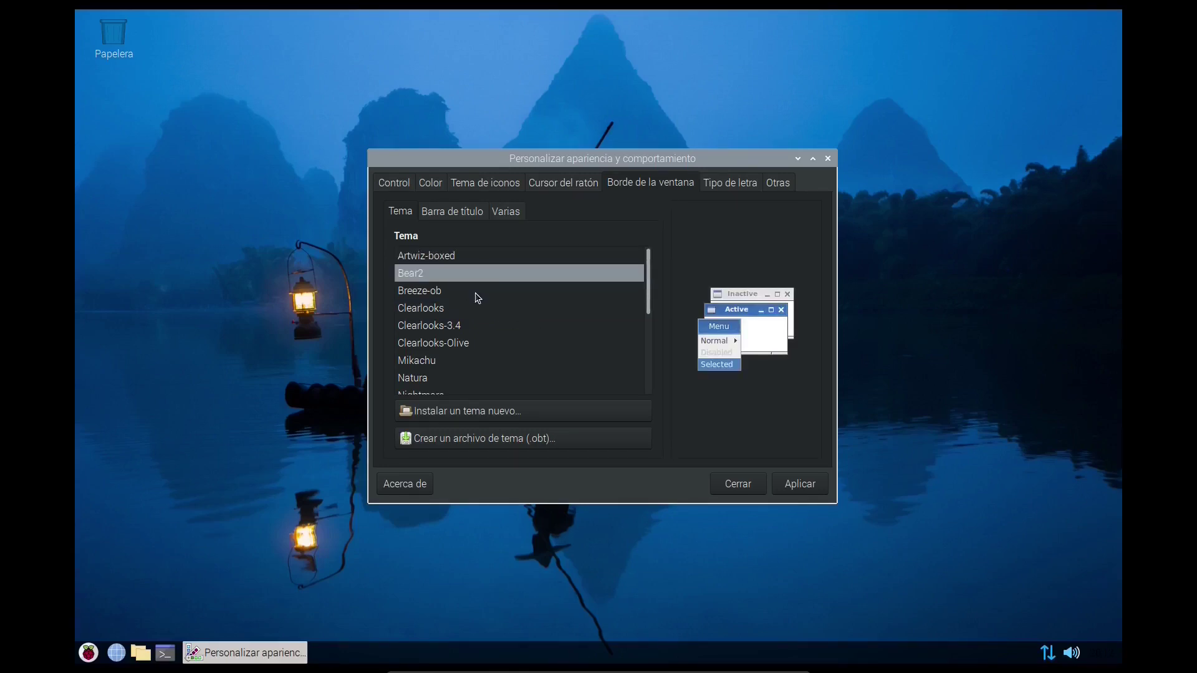
left_click(478, 298)
left_click(475, 308)
scroll(475, 308, "down", 2)
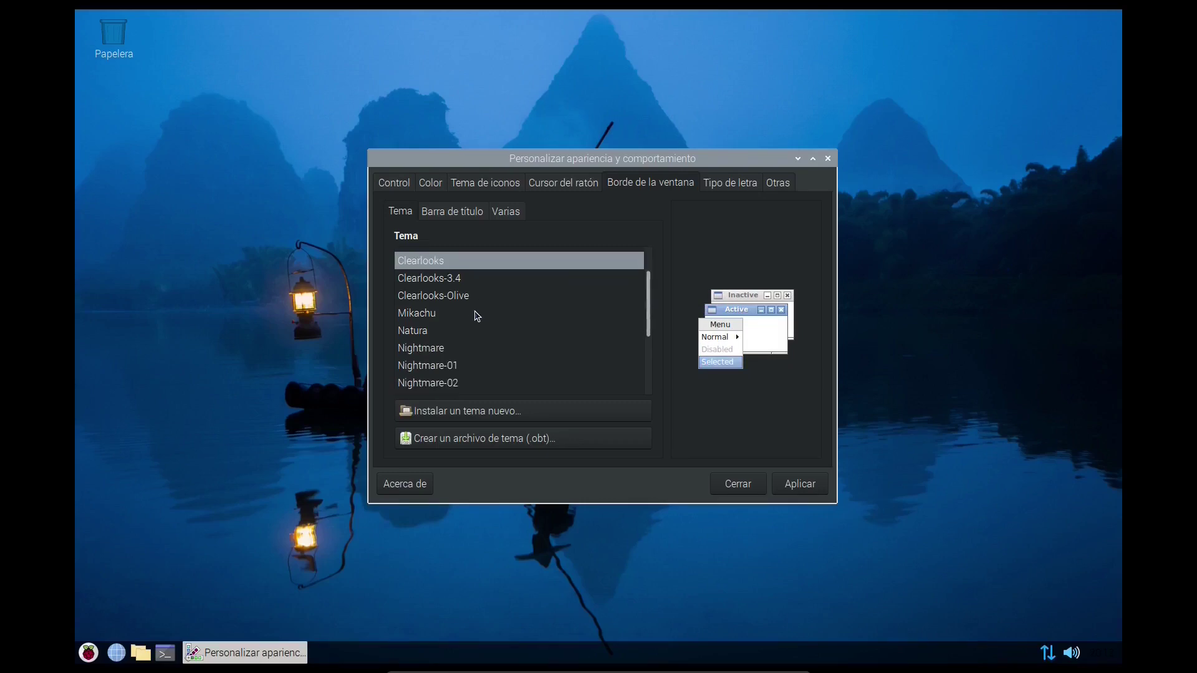
left_click(461, 317)
scroll(465, 329, "down", 1)
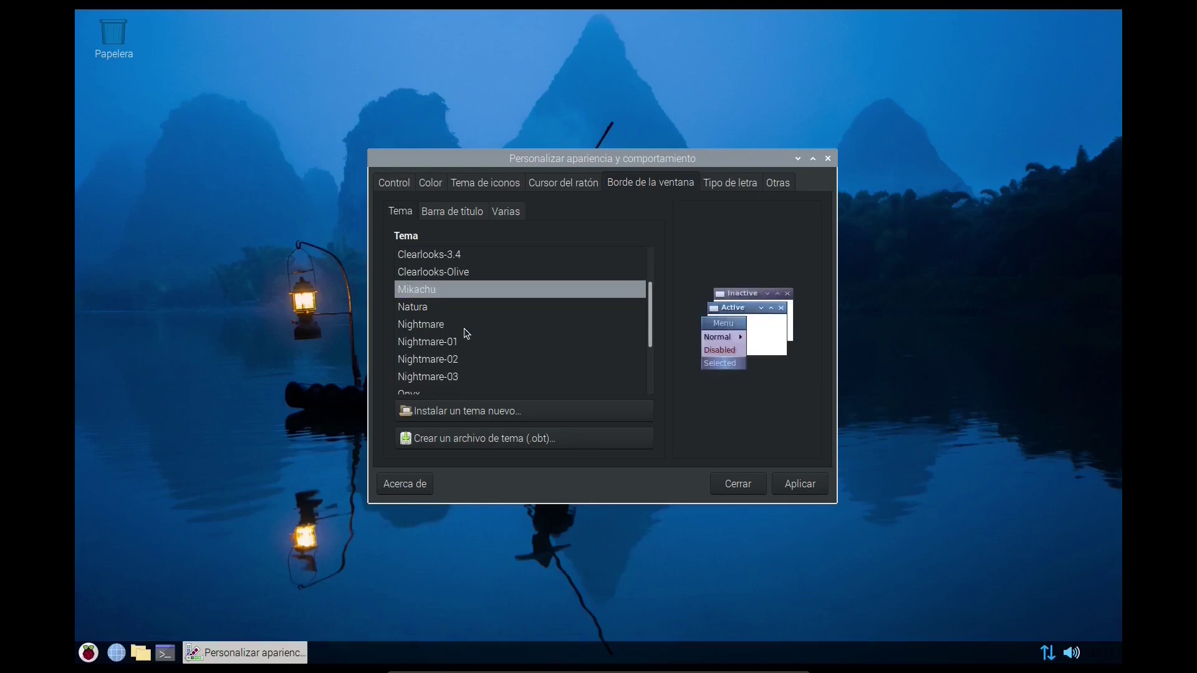
left_click(468, 341)
scroll(470, 343, "down", 3)
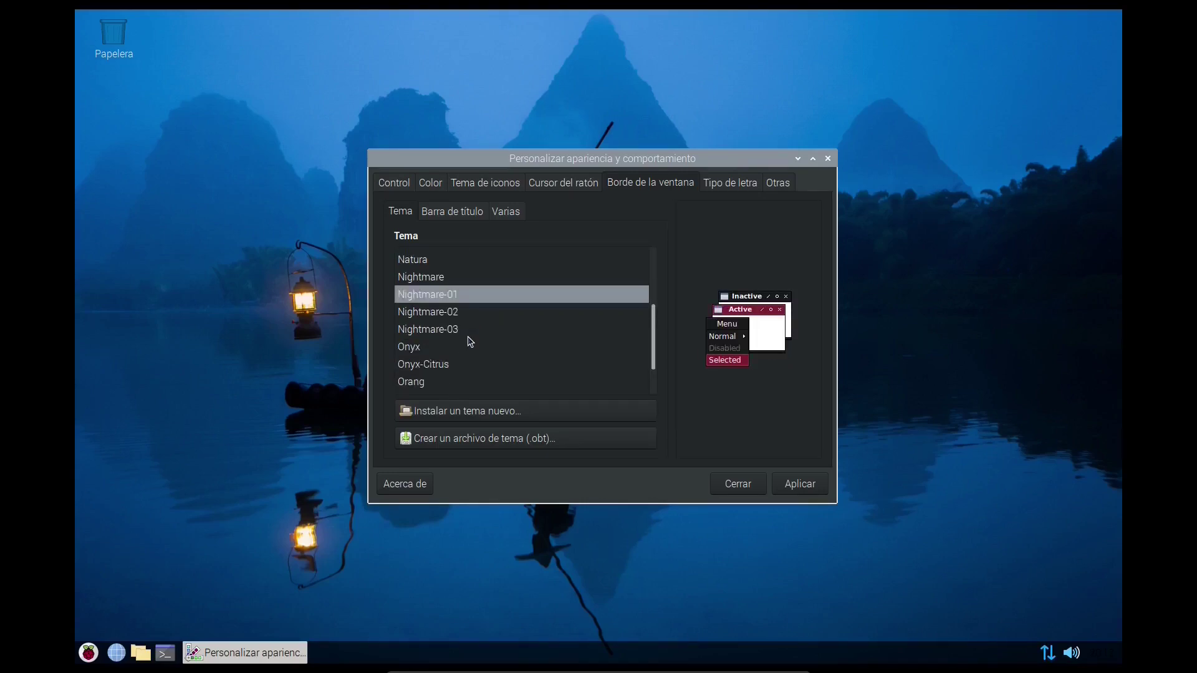
Step: Preview the Onyx-Citrus, Orang, PiXflat and Syscrash window border themes at the end of the list
scroll(470, 341, "down", 3)
left_click(461, 318)
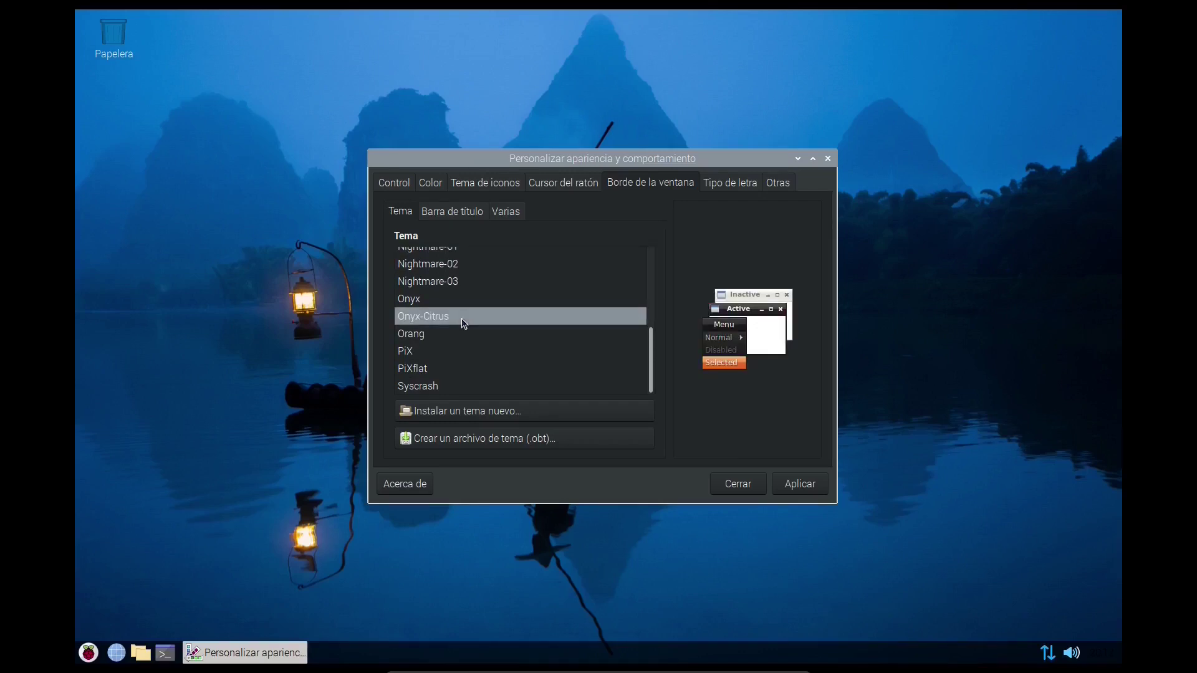
left_click(456, 335)
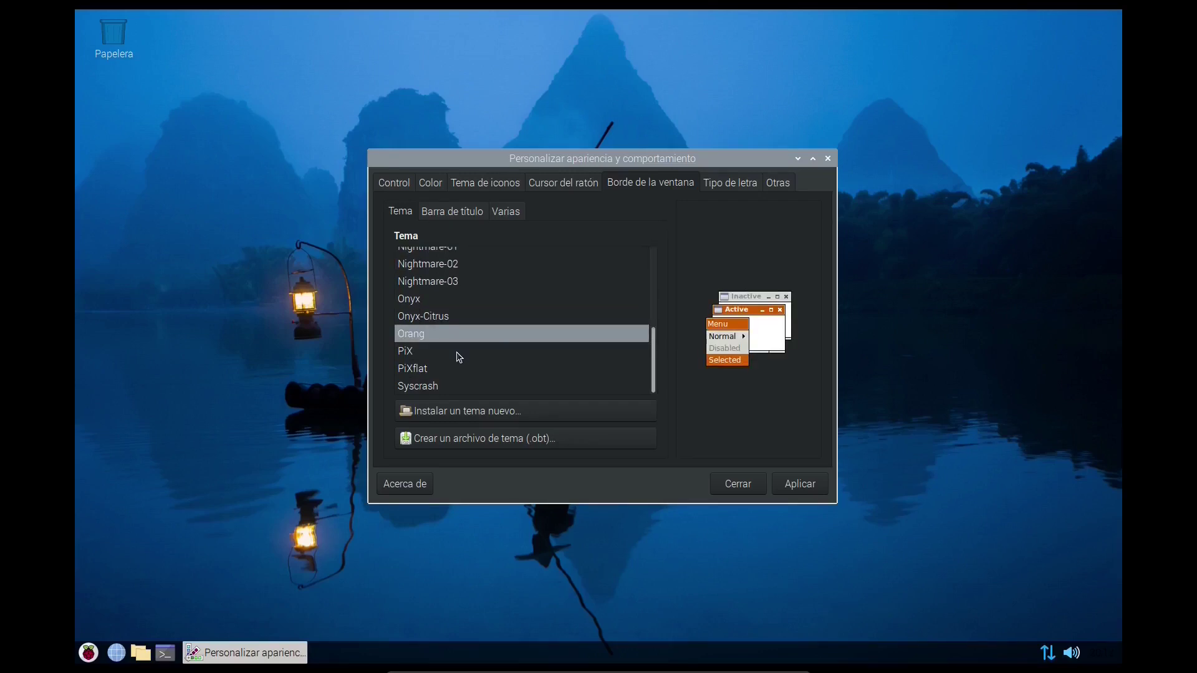
left_click(453, 372)
left_click(455, 389)
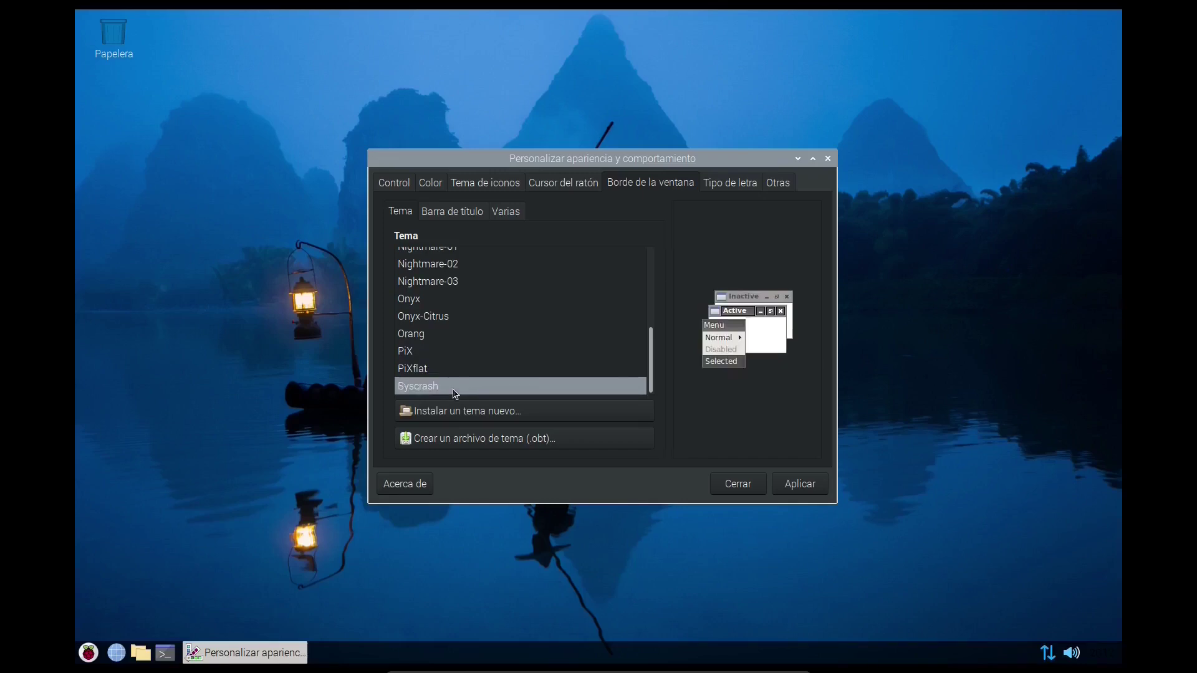
left_click(451, 371)
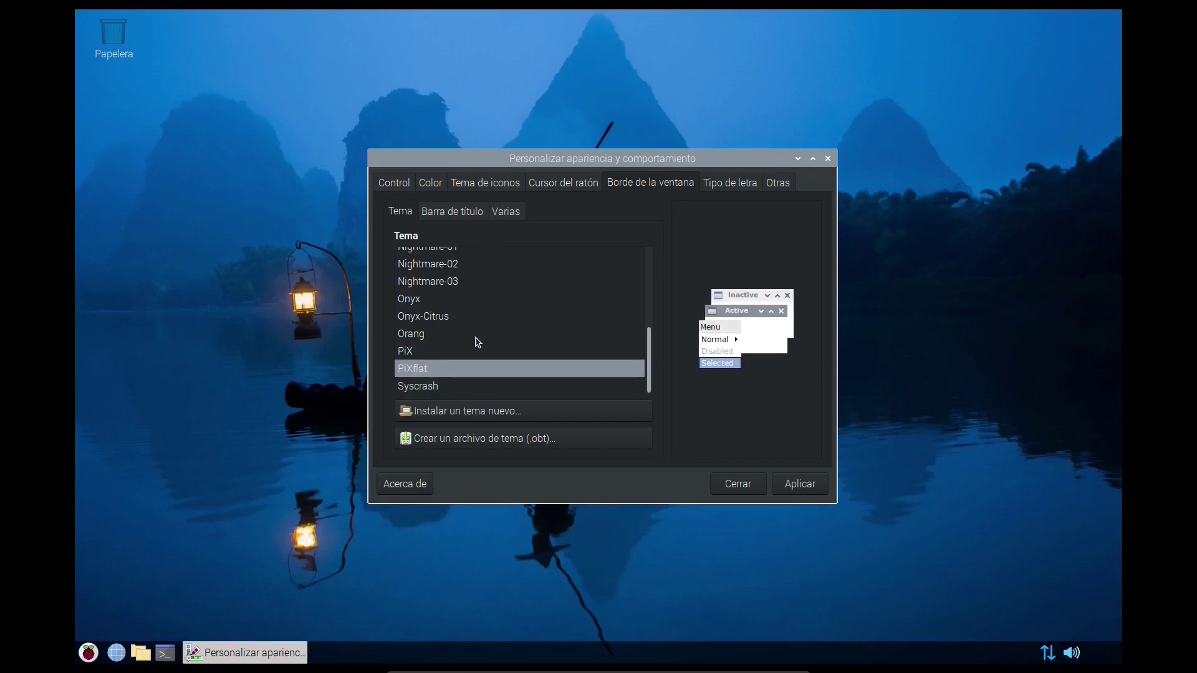
Step: Compare the Nightmare-01, Nightmare-02 and Nightmare-03 window border themes and select Nightmare-02
scroll(478, 342, "up", 1)
left_click(454, 305)
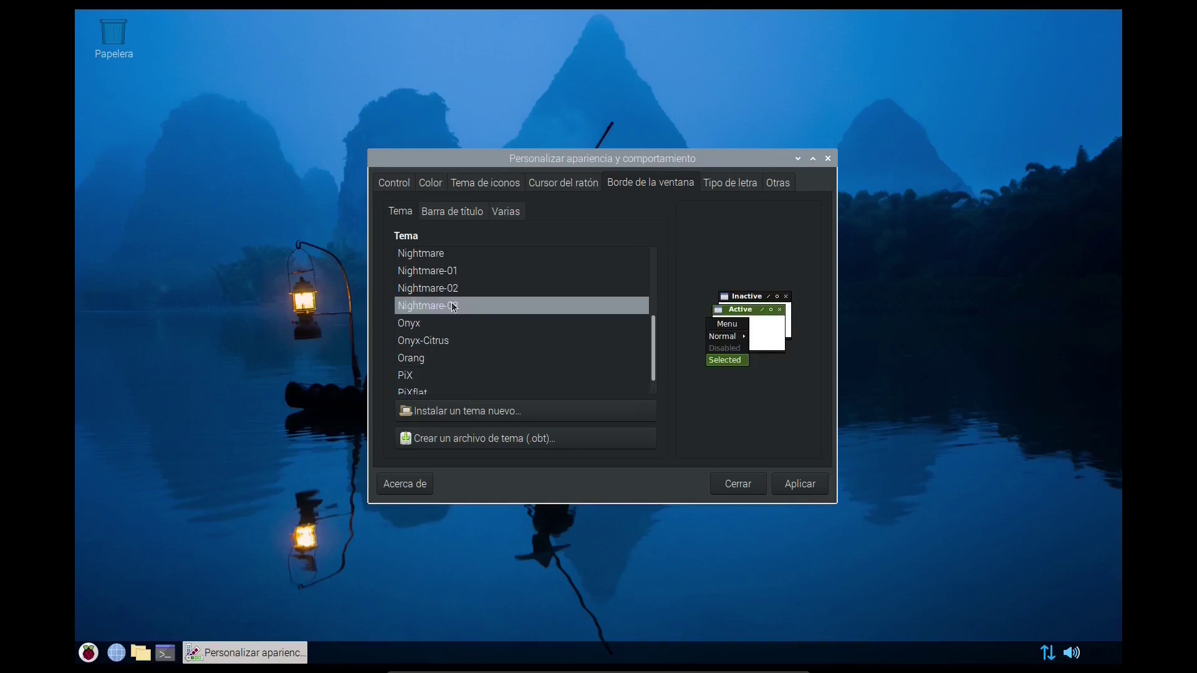
scroll(453, 307, "up", 1)
left_click(455, 316)
left_click(458, 296)
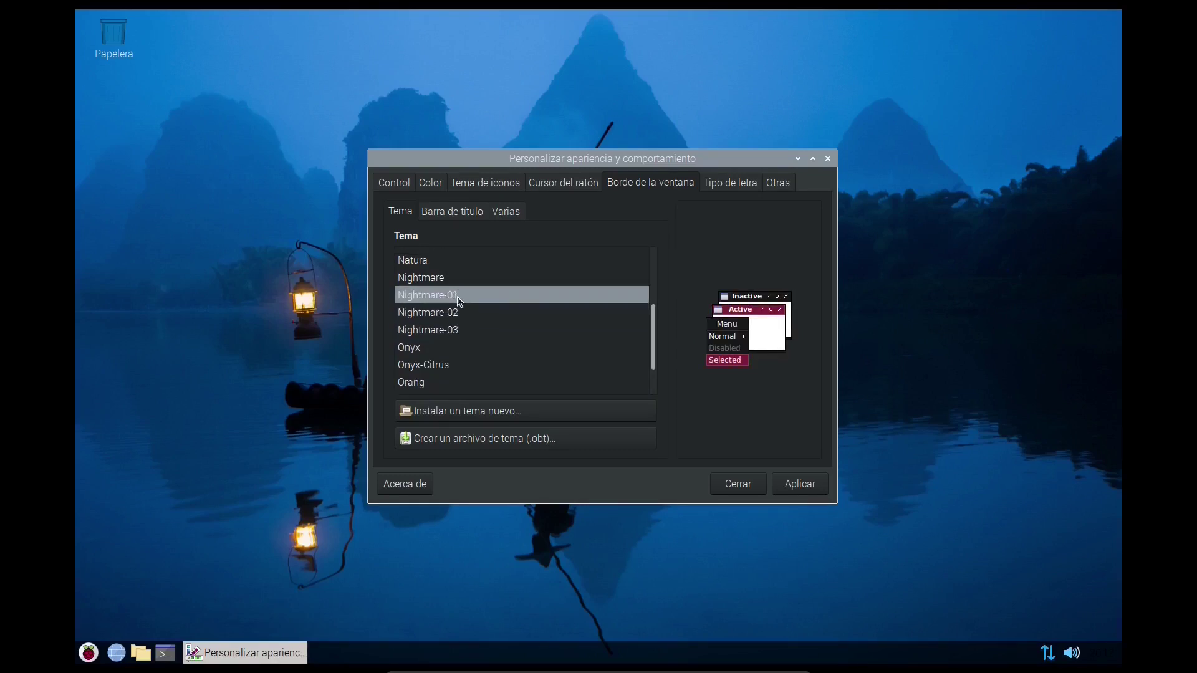
left_click(458, 311)
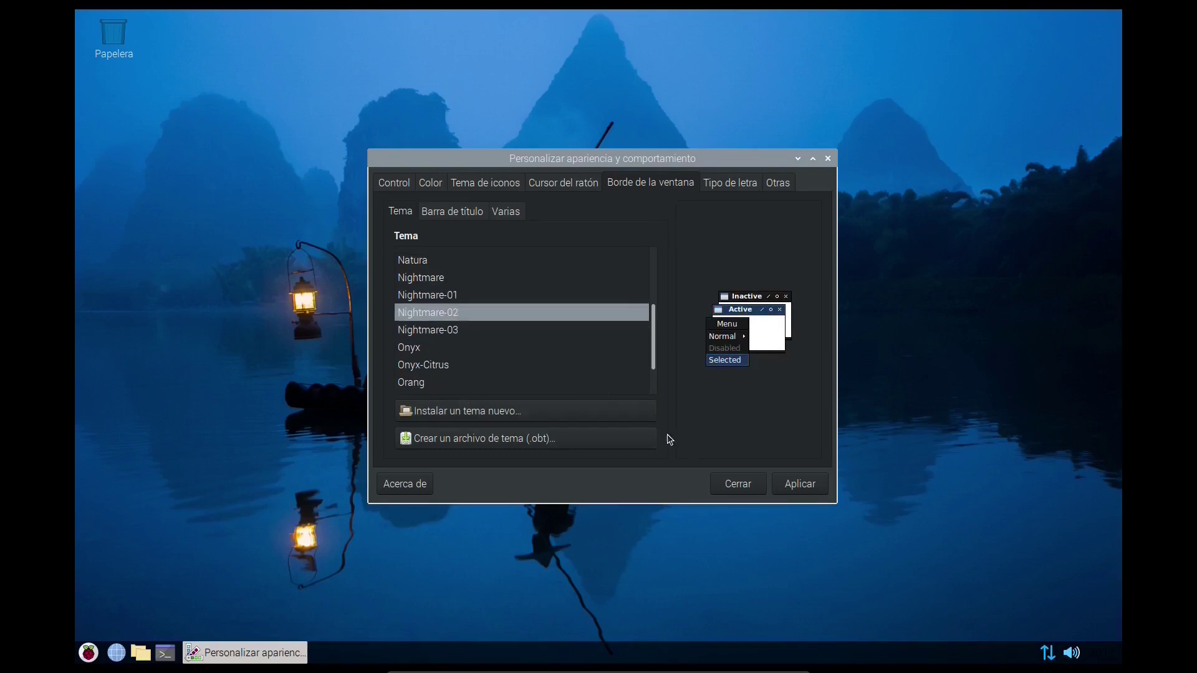
Step: Review the font and miscellaneous appearance settings and apply the chosen themes
left_click(729, 187)
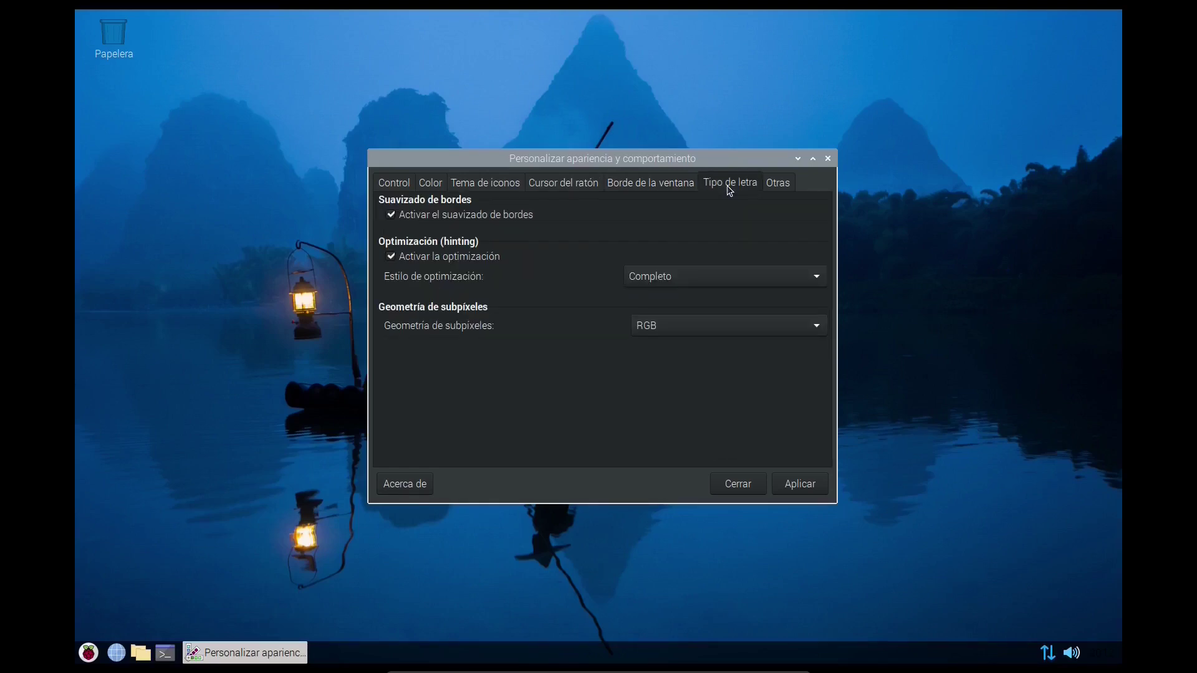
left_click(768, 184)
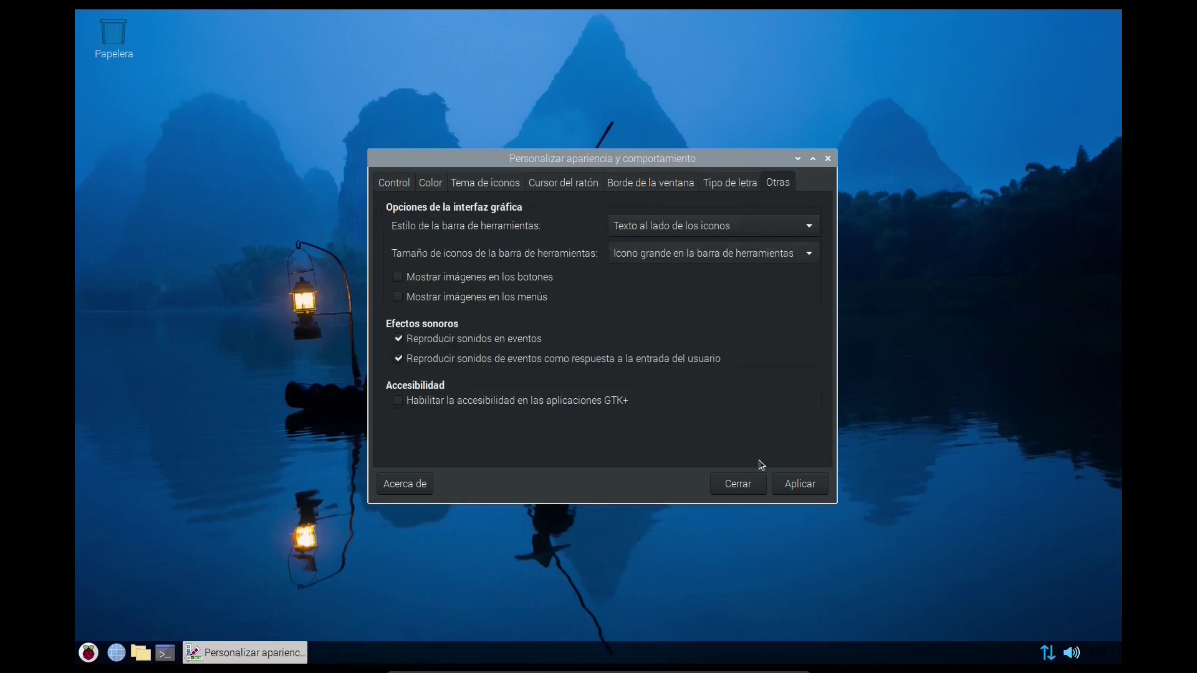
left_click(800, 483)
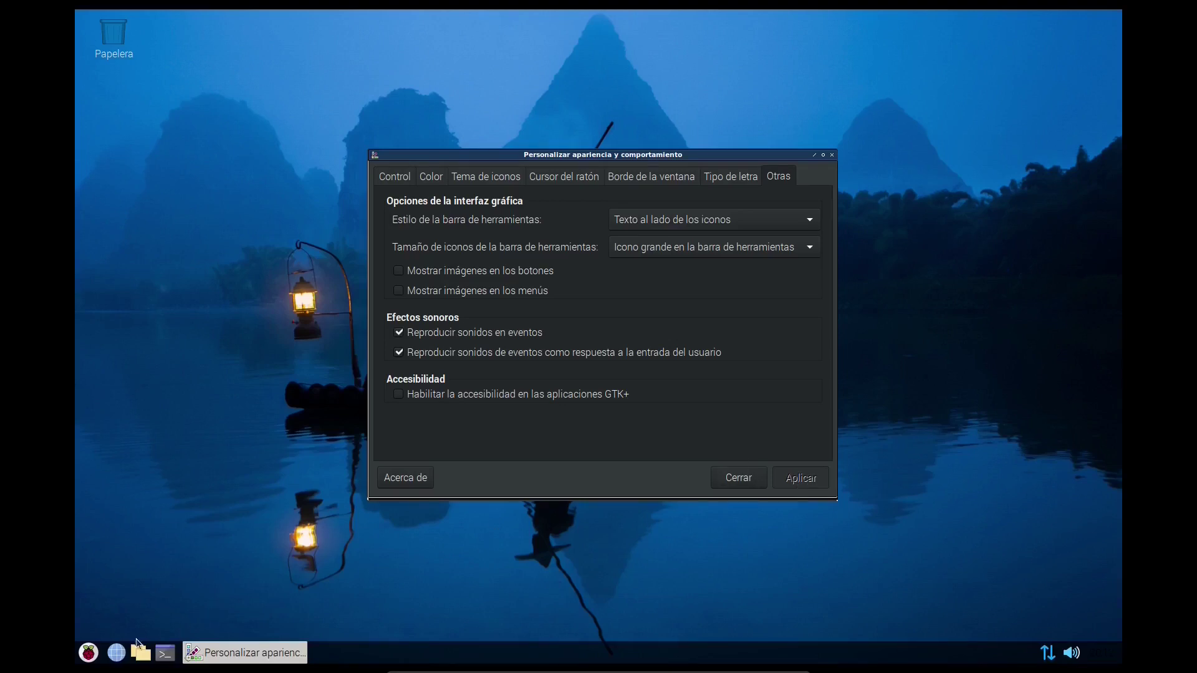
Step: Check the Programación applications in the main menu under the new theme and close the appearance customization window
left_click(90, 659)
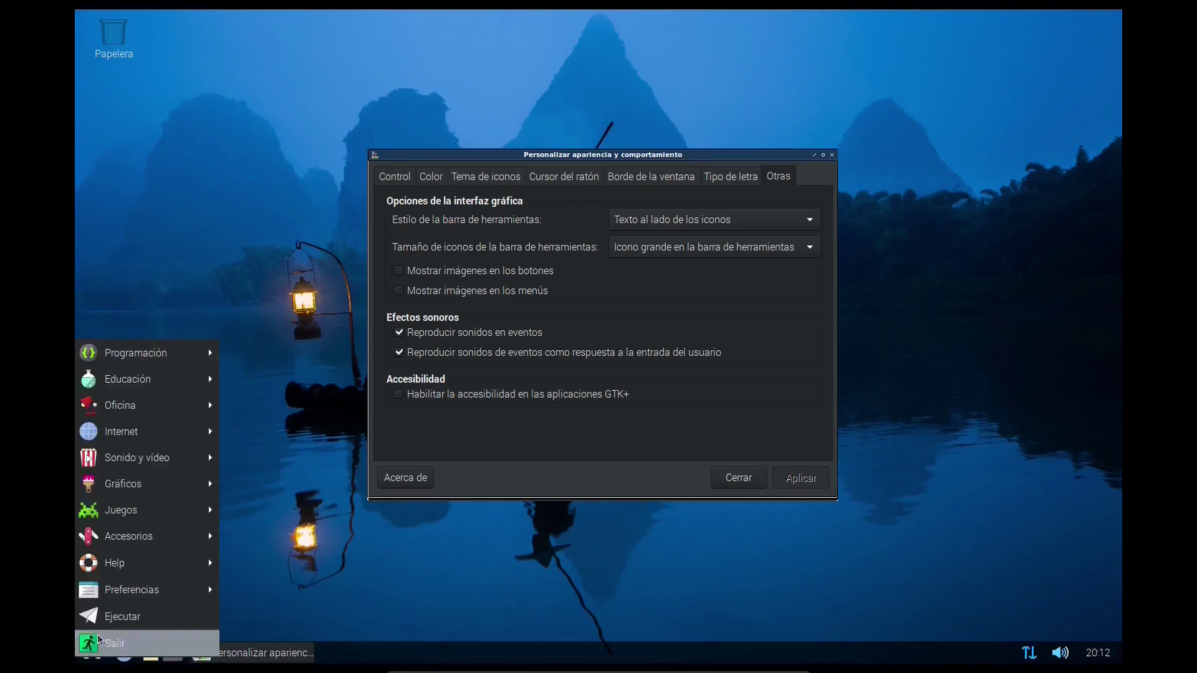
mouse_move(138, 354)
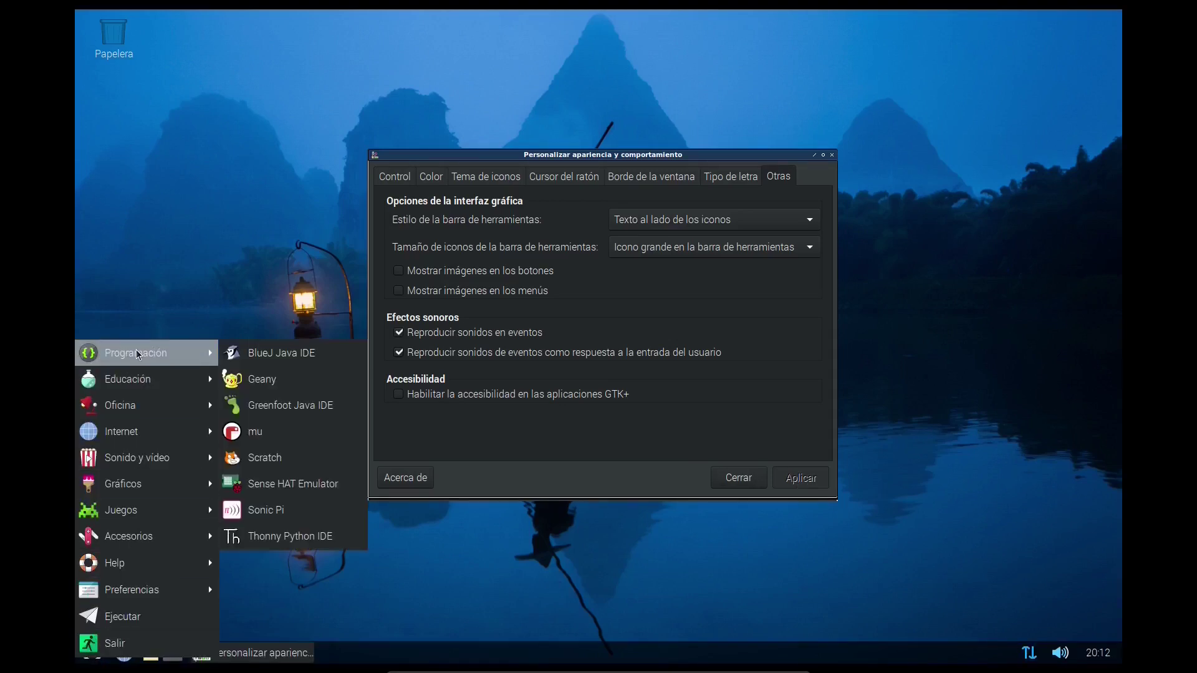
left_click(676, 579)
left_click(737, 484)
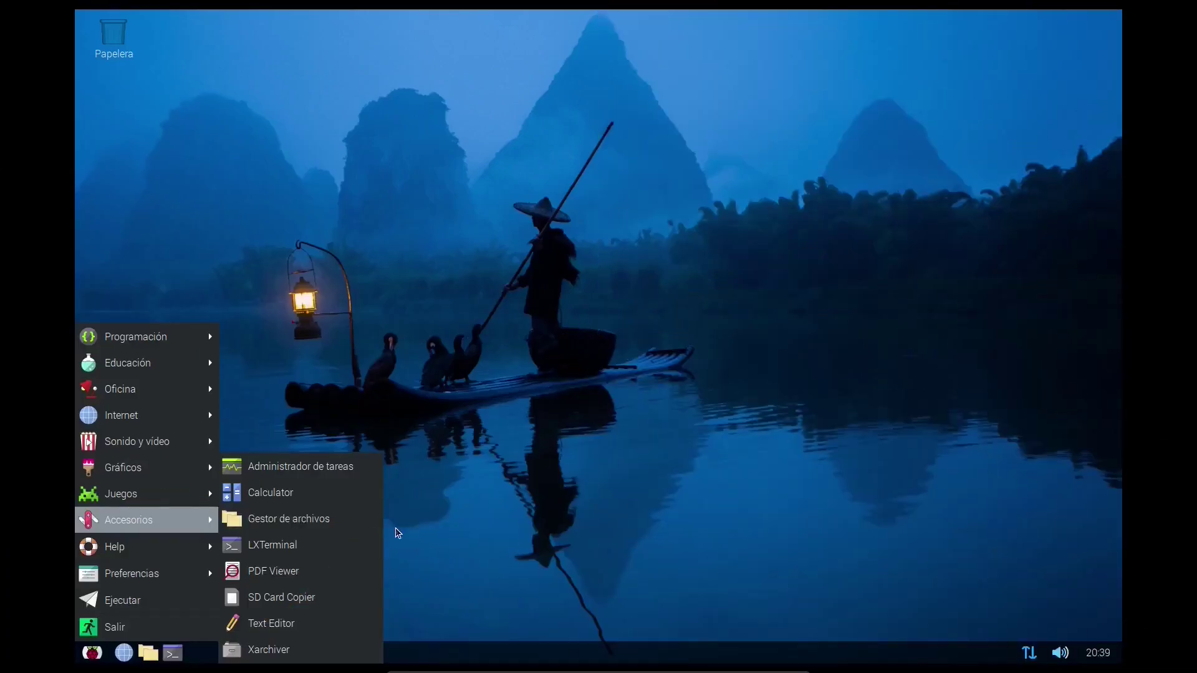
Step: Add a desktop shortcut for Gestor de archivos from the Accesorios applications and launch the file manager with it
right_click(342, 519)
left_click(415, 515)
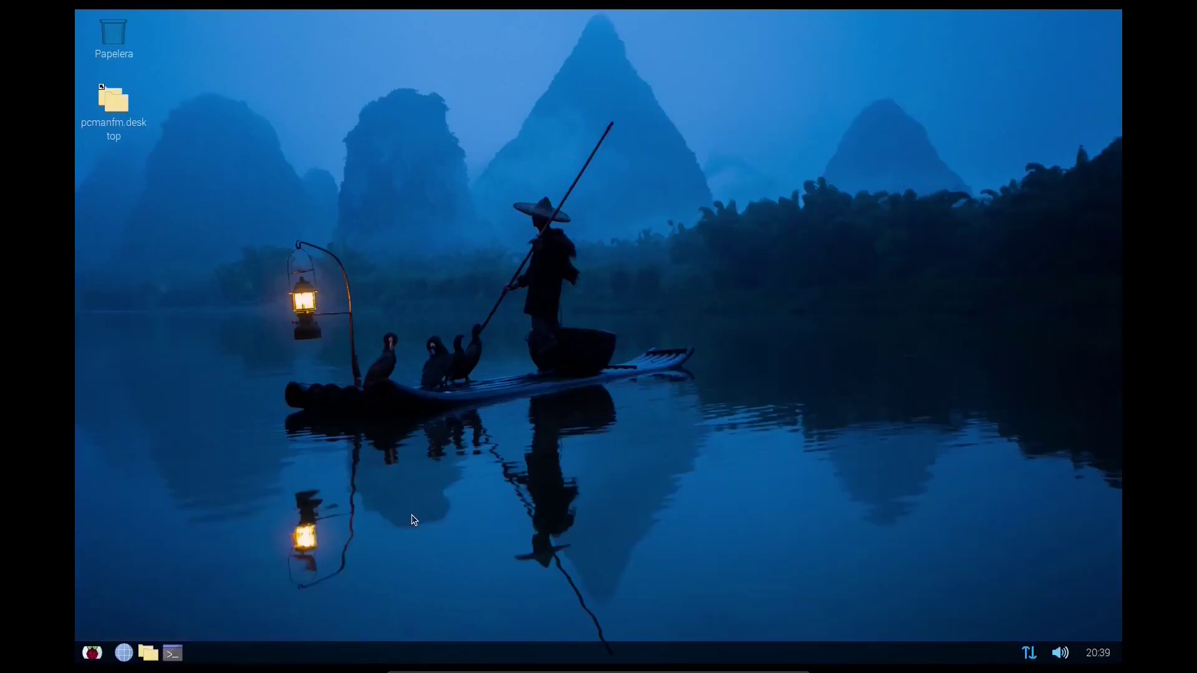
double_click(125, 108)
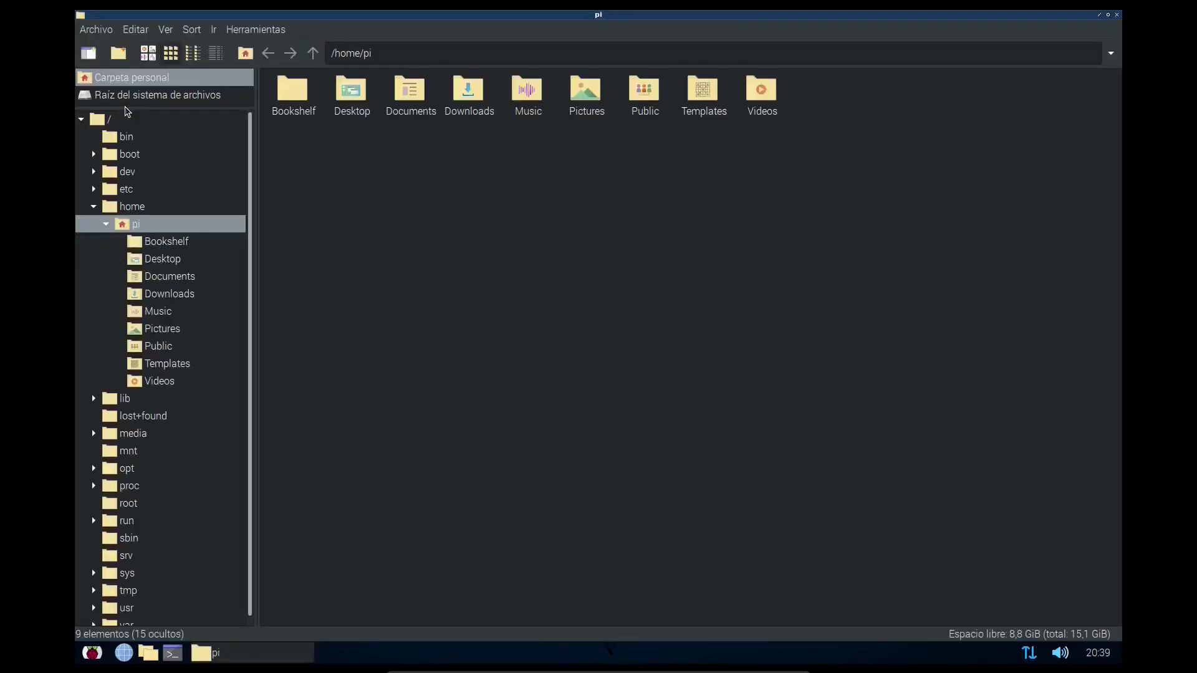